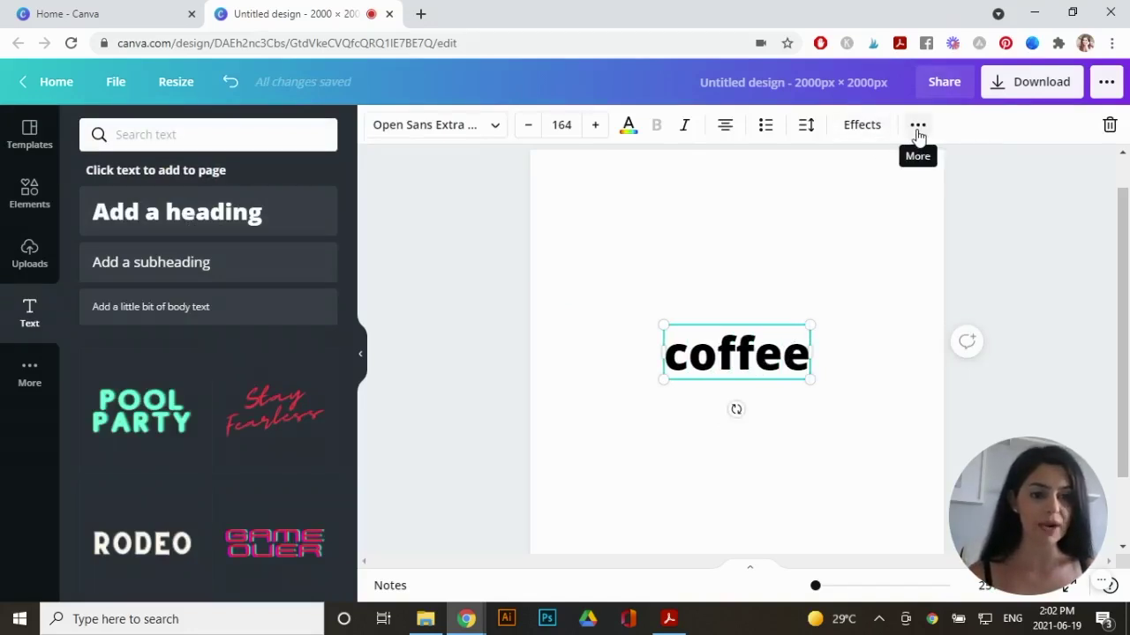
- Switch the selected "coffee" text to all uppercase letters
click(918, 128)
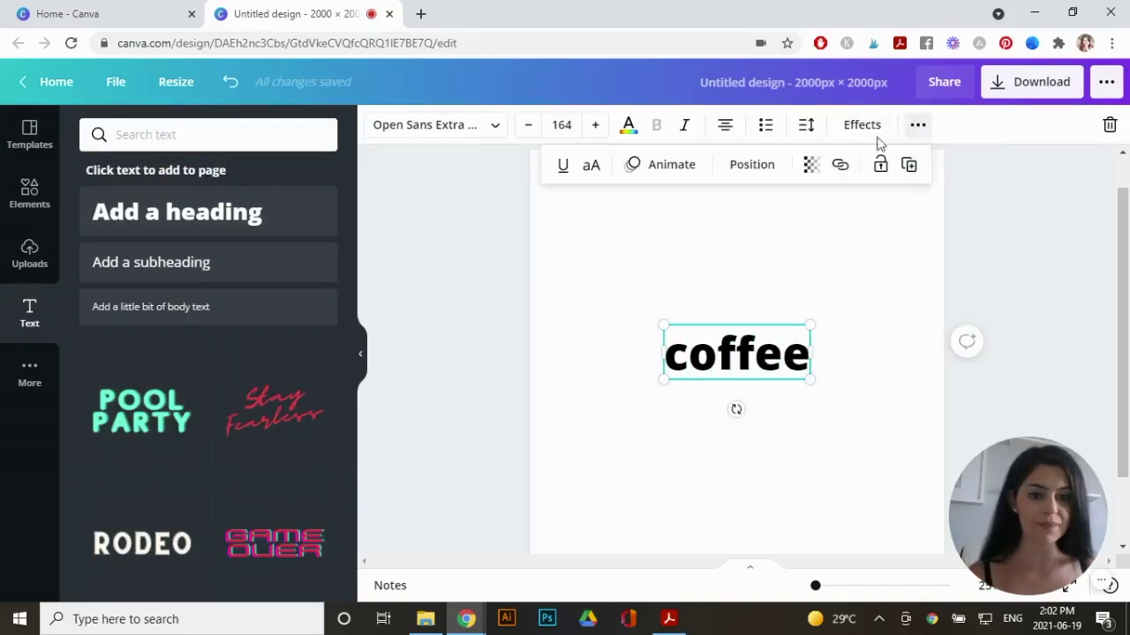
click(592, 170)
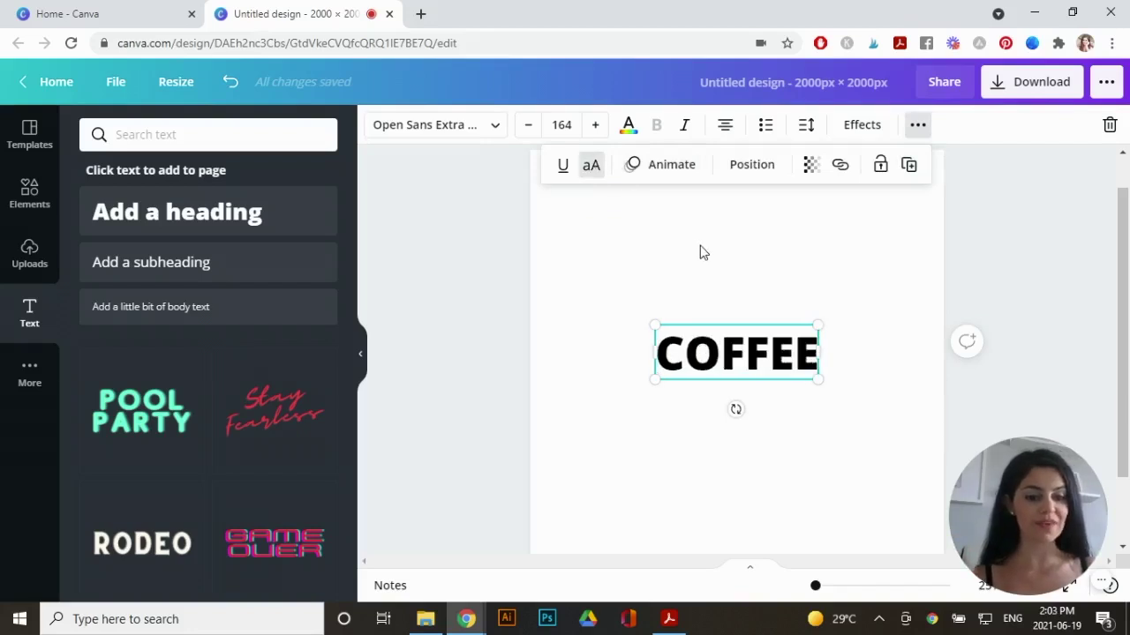
- Try the Shadow, Hollow, Splice and Echo text effects on the COFFEE text
click(863, 126)
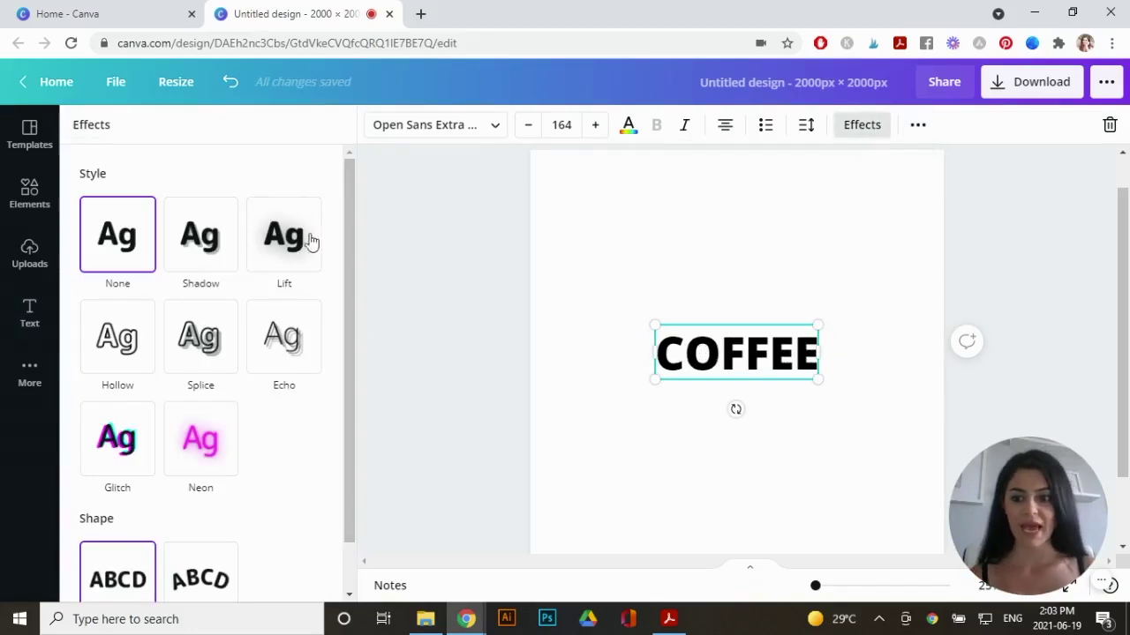
click(207, 245)
click(204, 244)
click(117, 338)
click(201, 349)
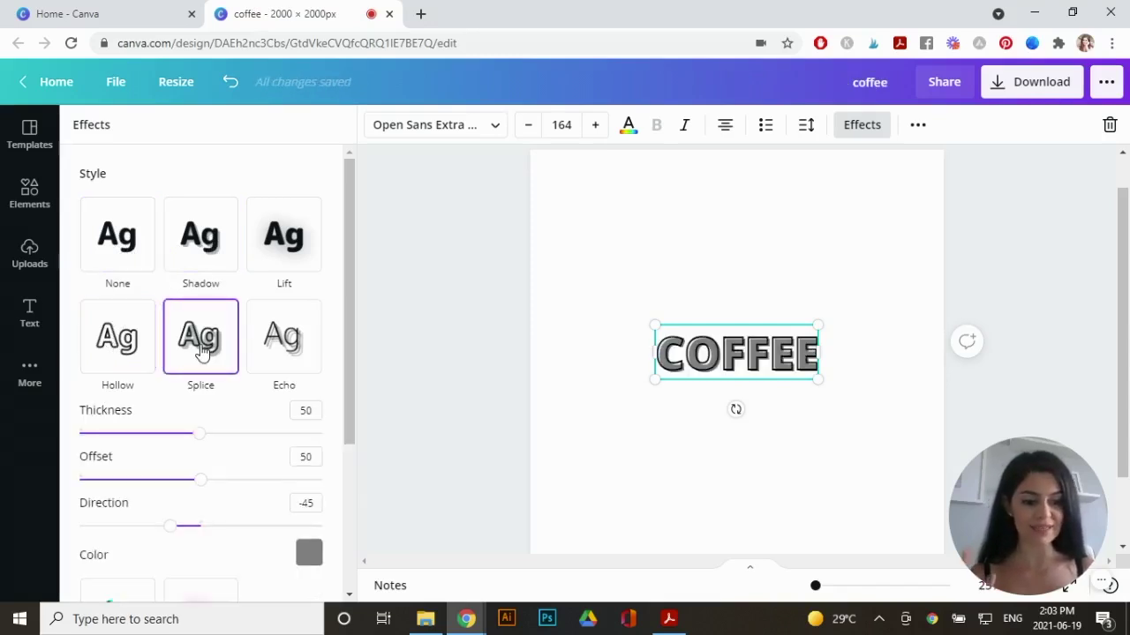
click(294, 344)
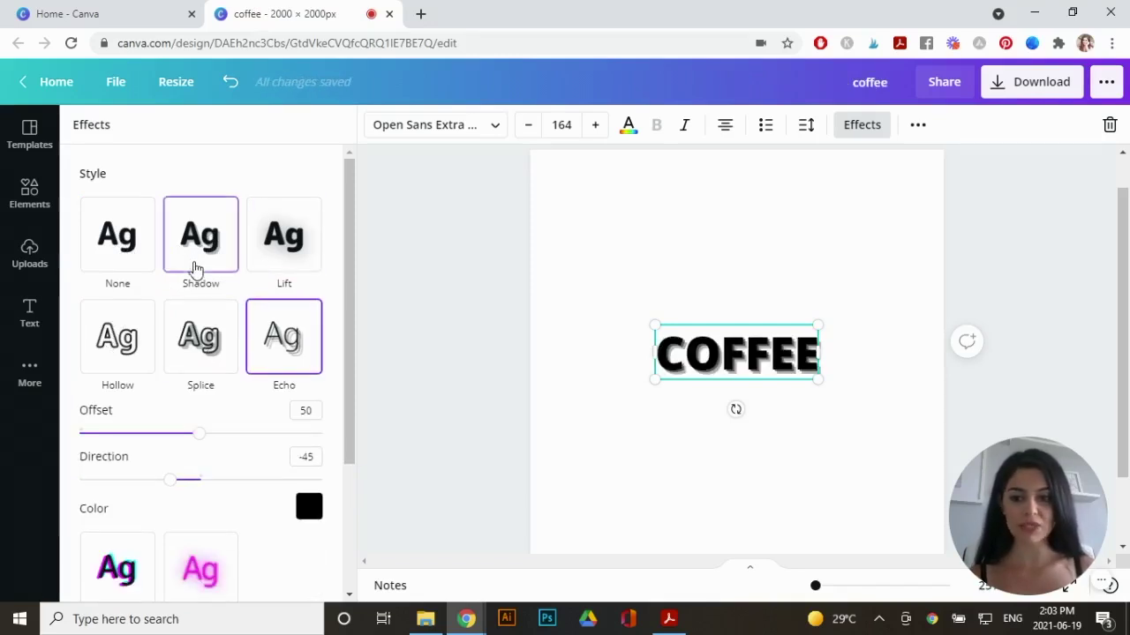
- Try a coloured Shadow effect on COFFEE with offset 100, direction -44, blur 0 and transparency 44
click(200, 255)
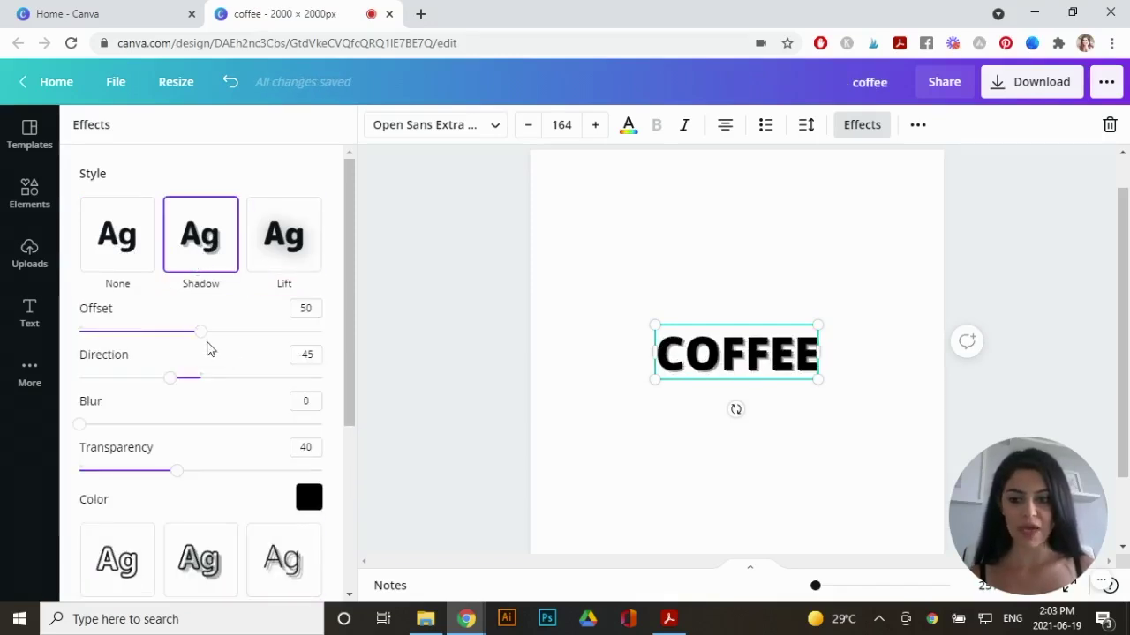
drag(204, 340, 350, 346)
mouse_move(183, 386)
mouse_down()
mouse_move(214, 391)
mouse_move(144, 396)
mouse_move(173, 396)
mouse_up()
drag(84, 432, 55, 430)
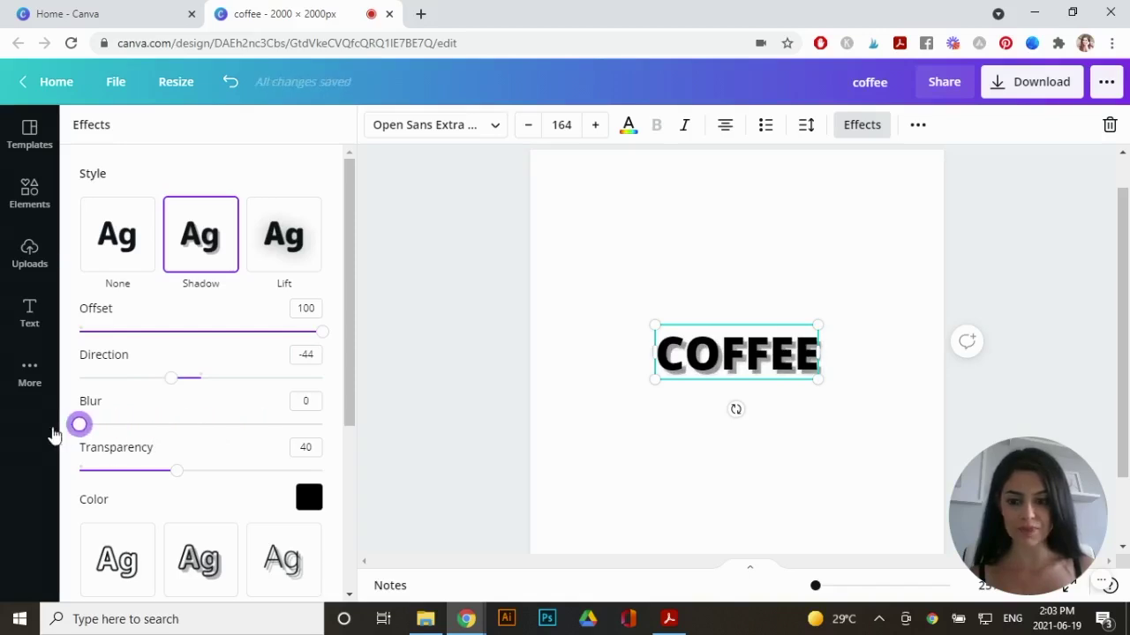
mouse_move(176, 472)
mouse_down()
mouse_move(214, 476)
mouse_move(172, 474)
mouse_move(186, 474)
mouse_up()
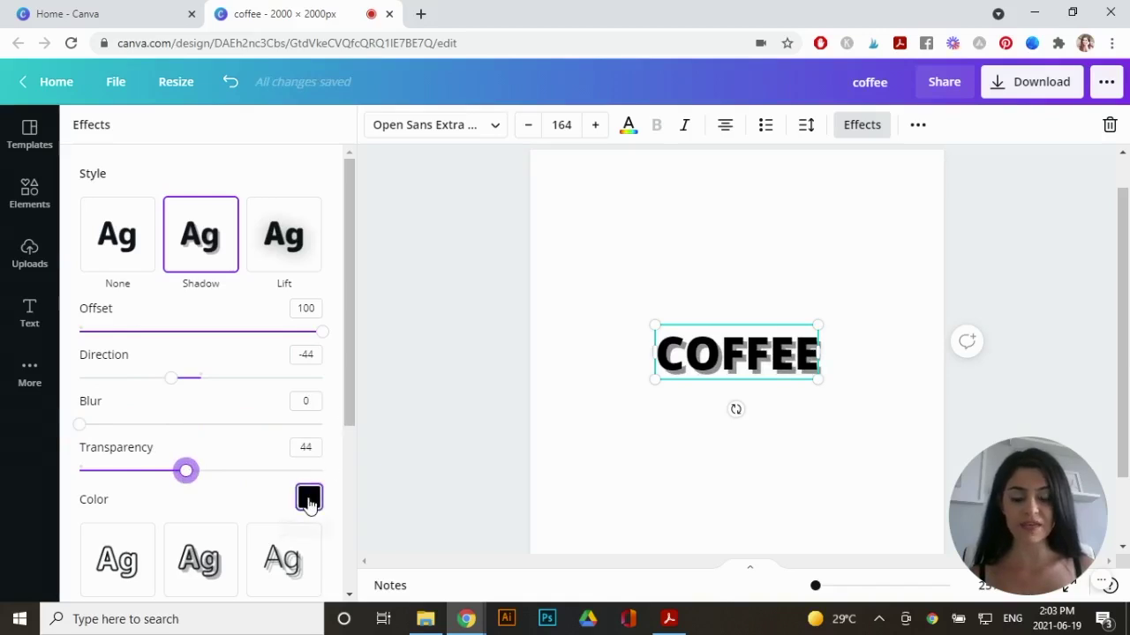
click(308, 499)
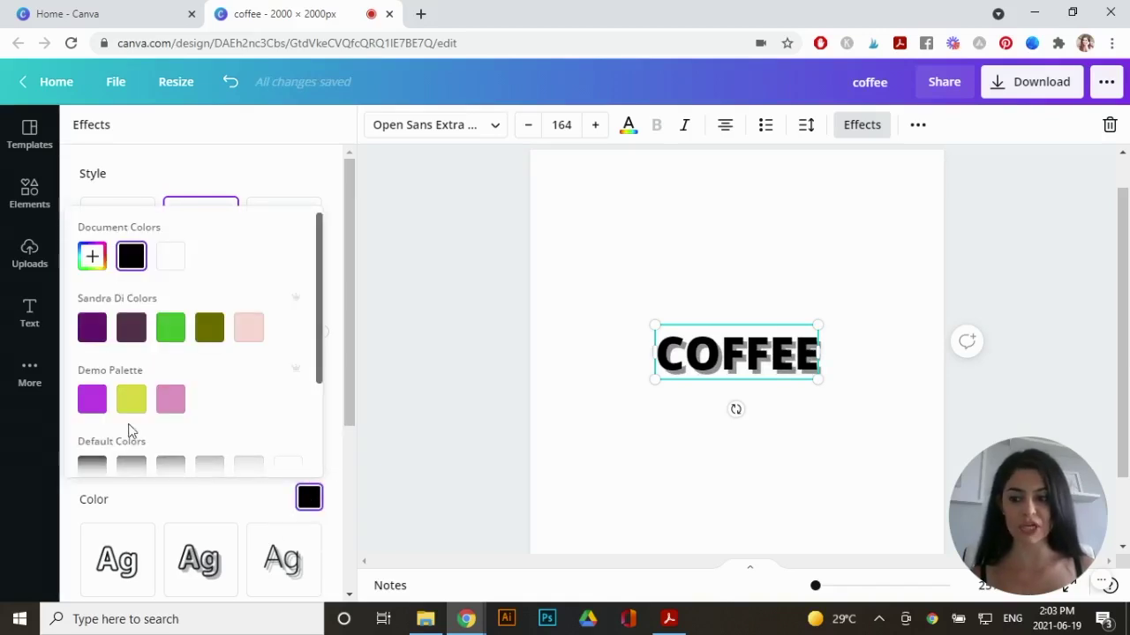
scroll(322, 333, down, 2)
click(171, 368)
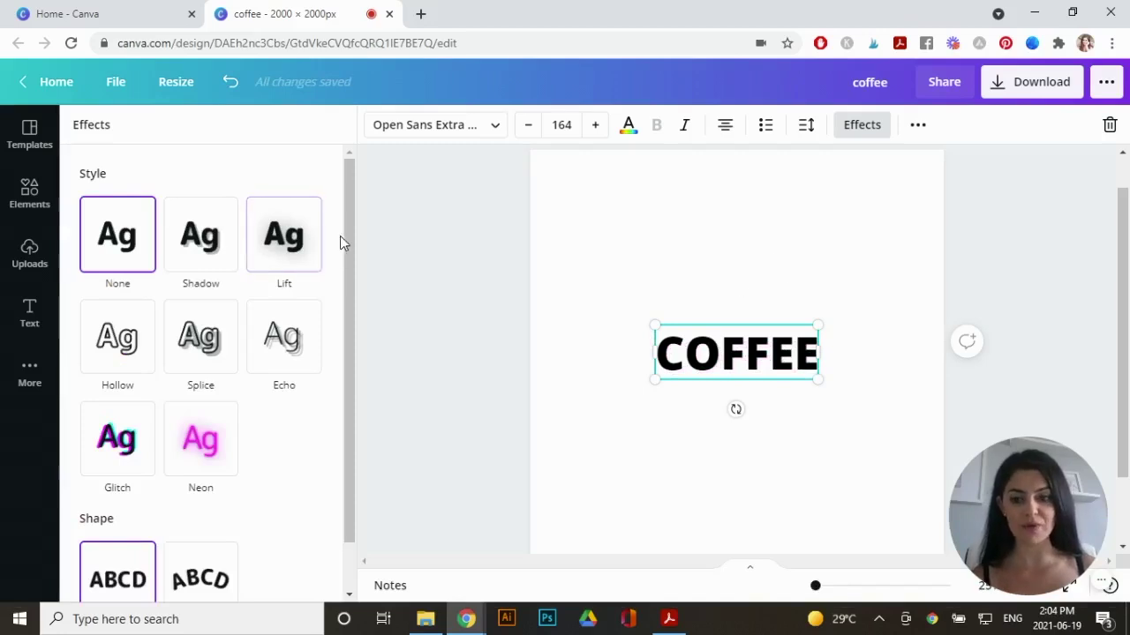
- Apply the Curve shape to the COFFEE text and set the curve to 50
drag(350, 252, 358, 318)
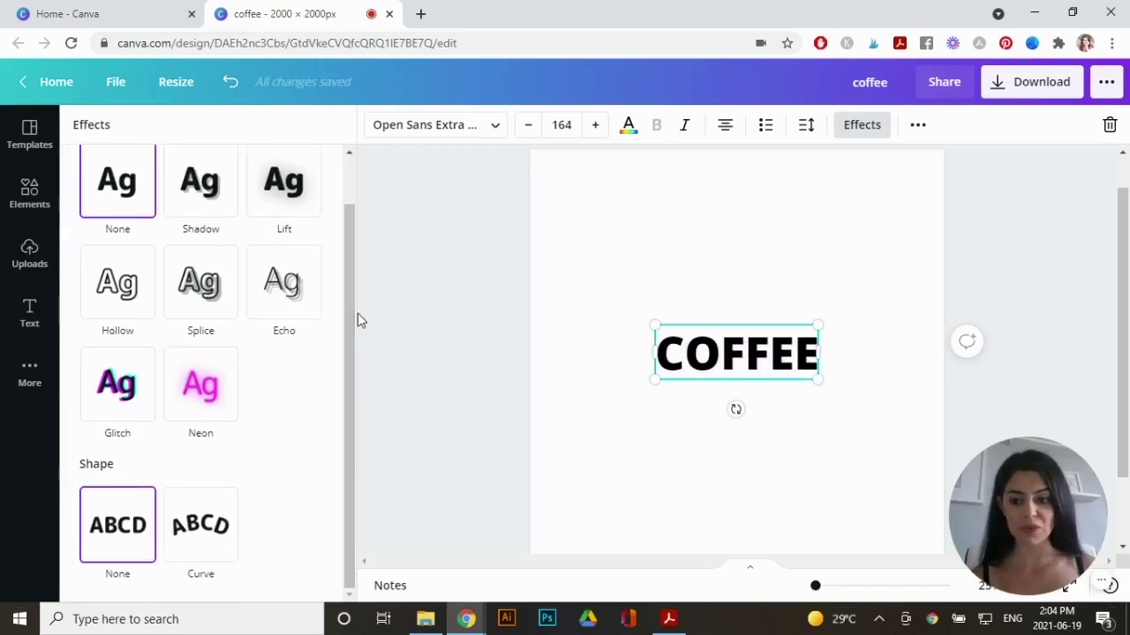
click(216, 536)
drag(353, 461, 353, 522)
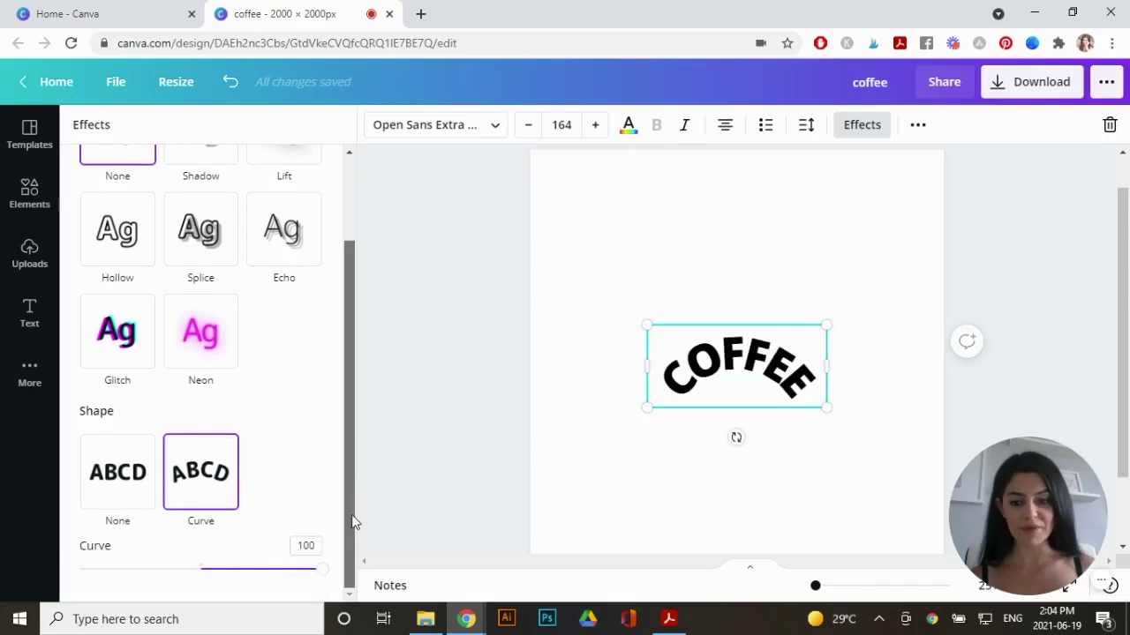
drag(320, 571, 284, 569)
click(307, 546)
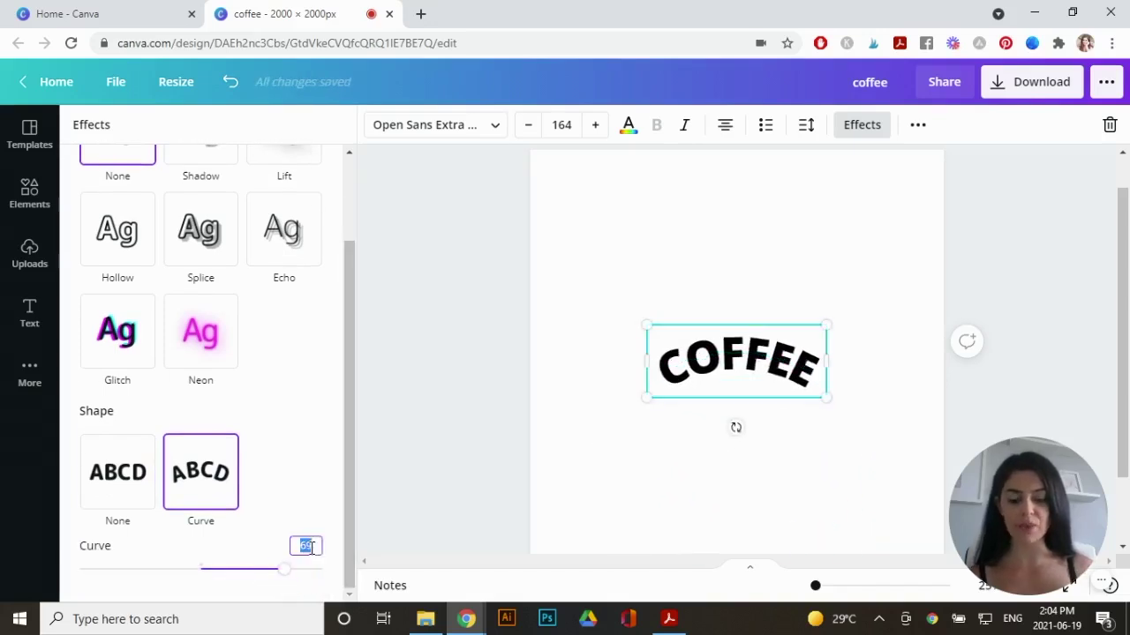
key(Return)
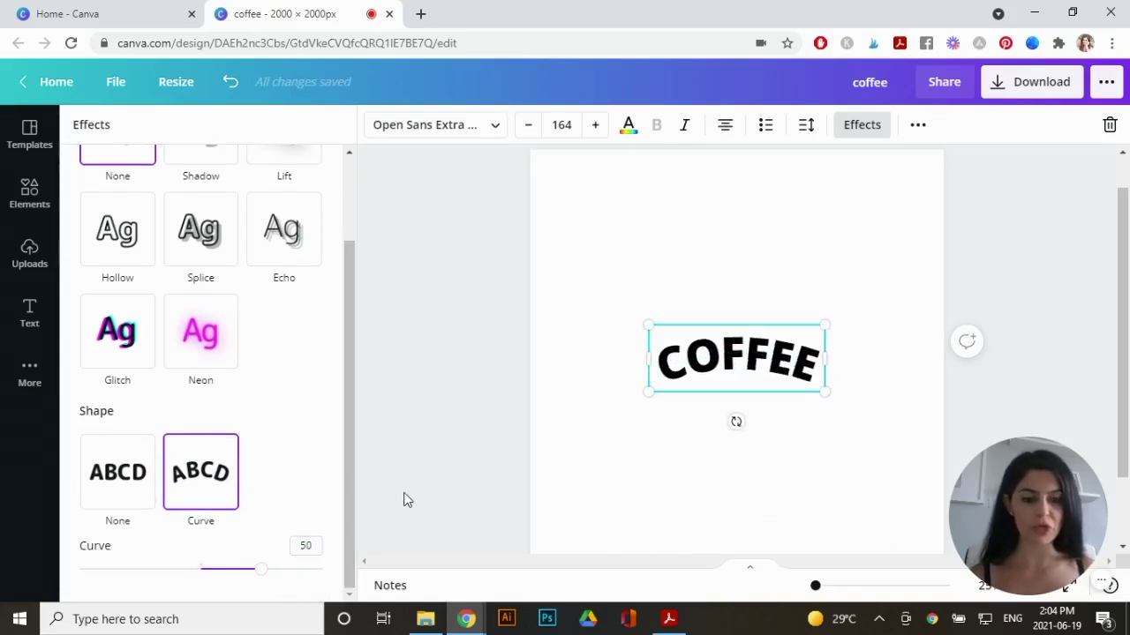
- Shift the curved COFFEE text toward the page's left side and place a duplicate directly to its right
drag(766, 370, 707, 366)
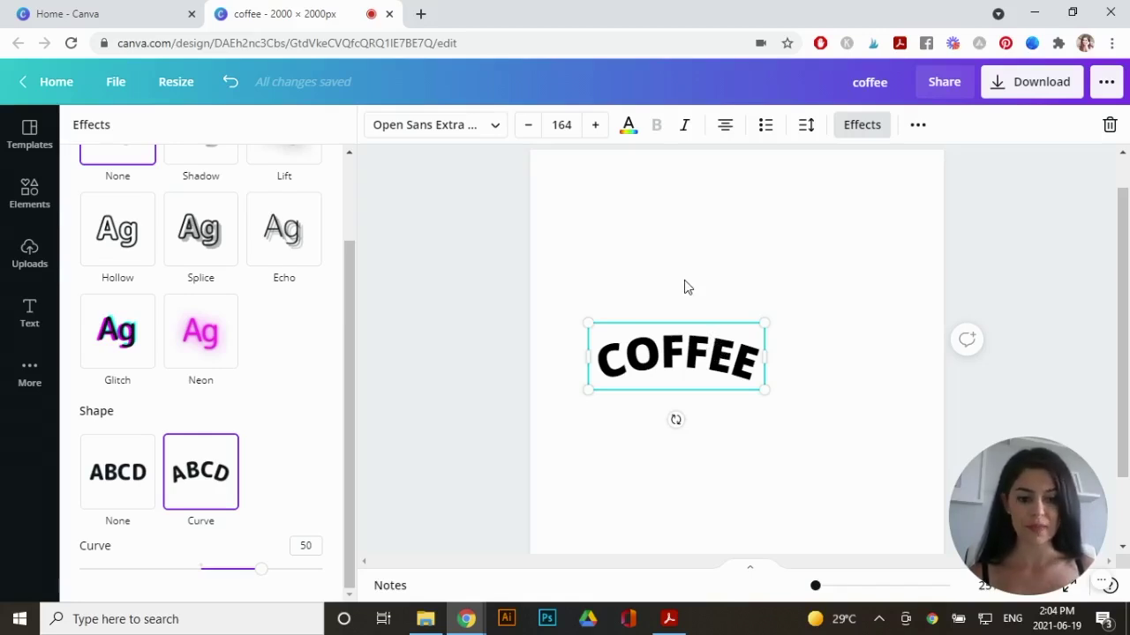
key(ctrl+d)
drag(800, 369, 847, 374)
- Set the duplicate's curve to -50 and line it up with the first COFFEE to form a wave
click(305, 546)
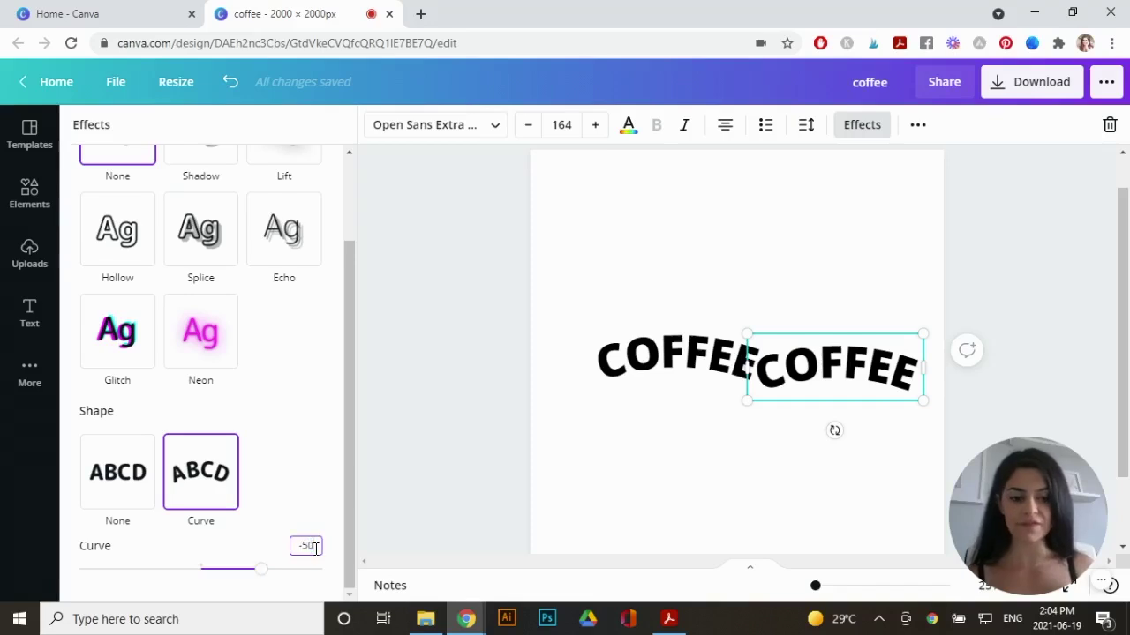
key(Return)
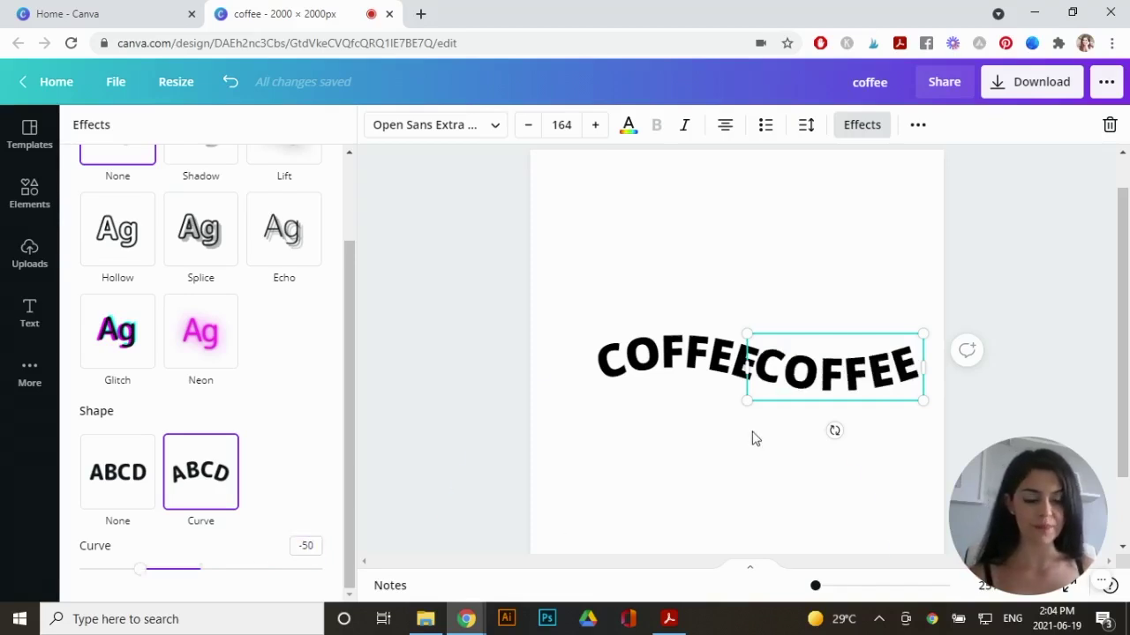
drag(837, 394, 830, 385)
click(841, 315)
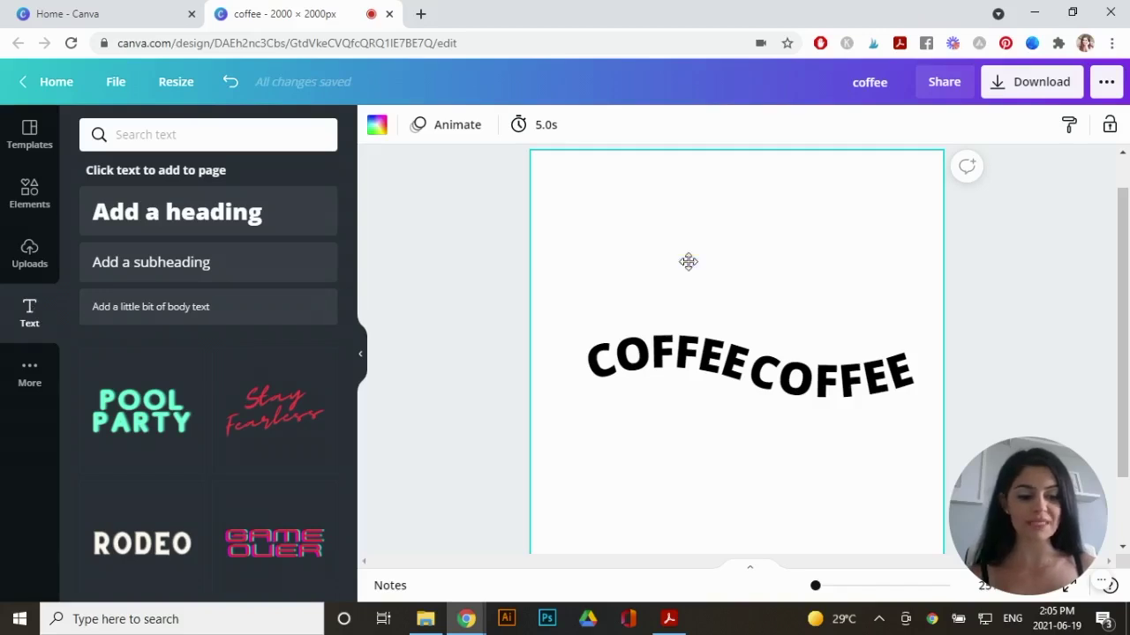
- Add a new text box to the page, widen it and set its font size to 28
key(t)
drag(910, 351, 937, 351)
click(574, 125)
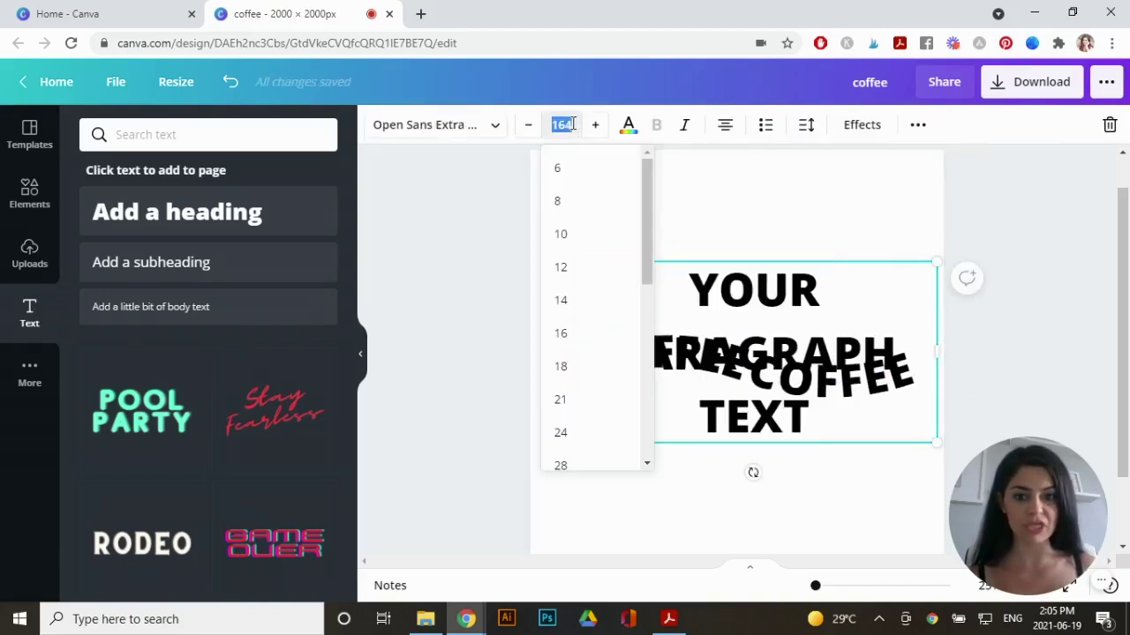
click(590, 464)
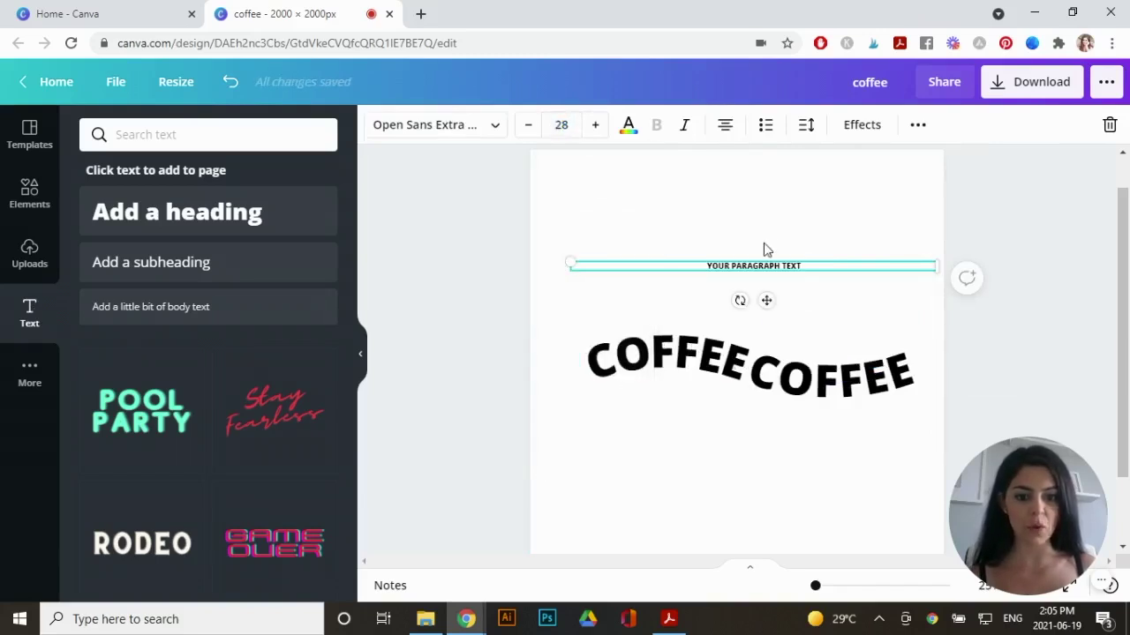
click(785, 277)
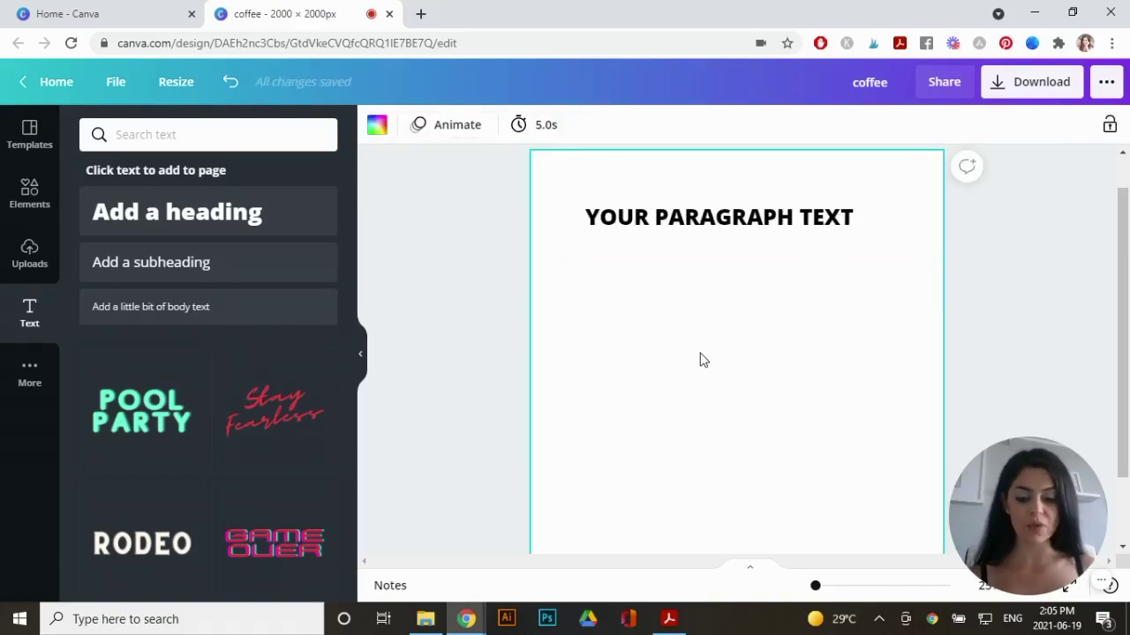
- Add a rectangle, narrow it, fill it with pink and place it below the paragraph text
key(ctrl+v)
drag(737, 192, 741, 370)
drag(910, 449, 856, 447)
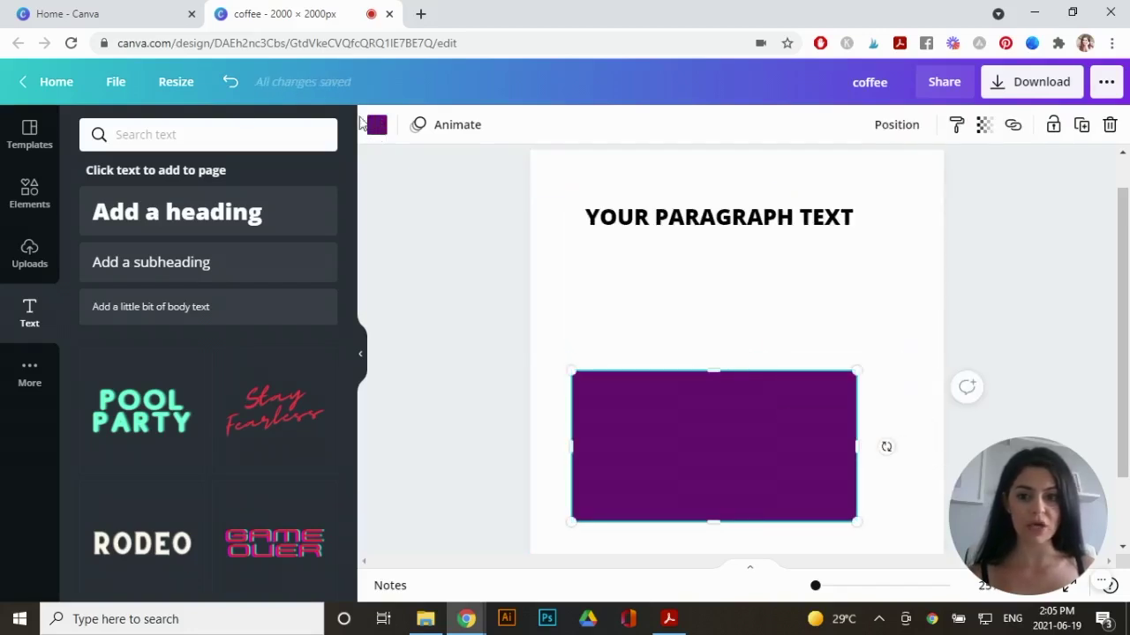
click(377, 124)
scroll(247, 365, down, 1)
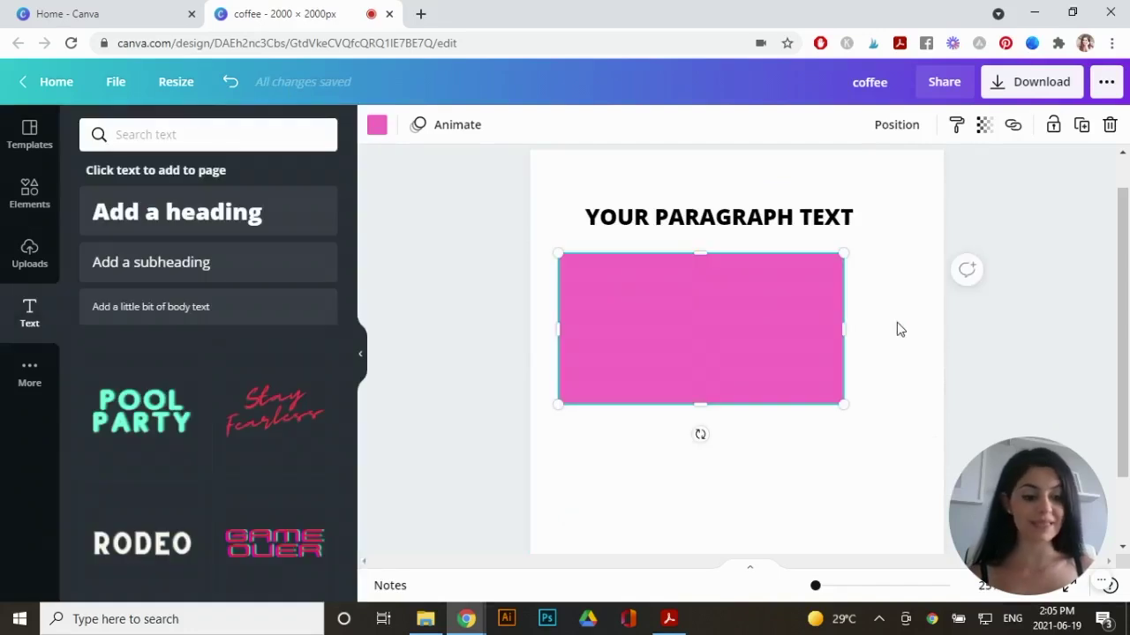
- Add a purple circle overlapping the rectangle's lower right corner and a horizontal line below both shapes
key(ctrl+v)
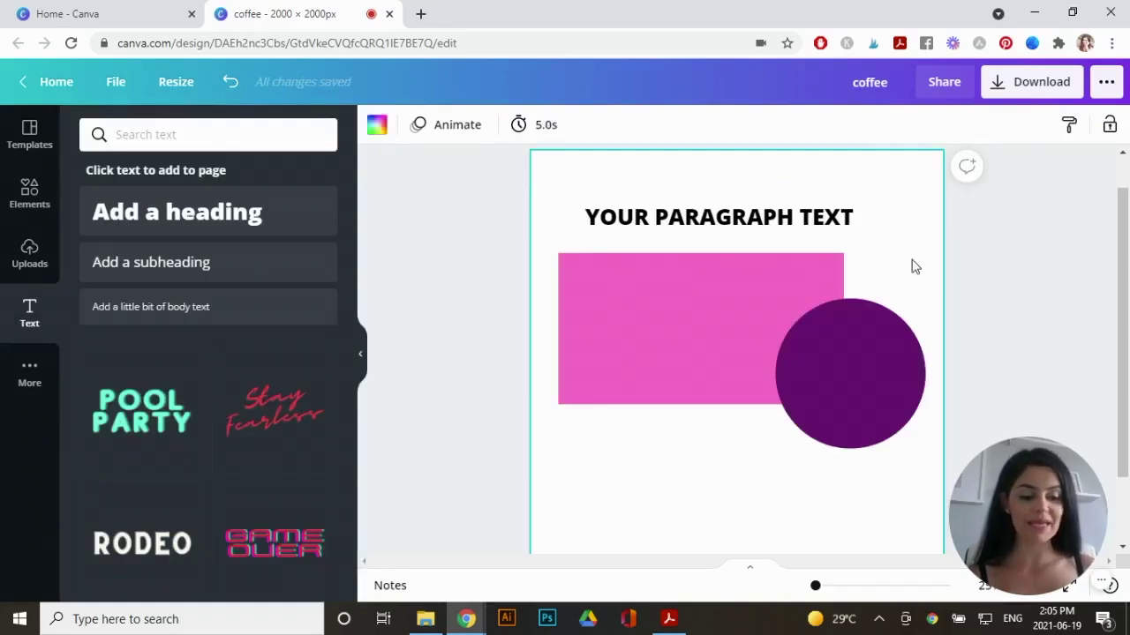
key(l)
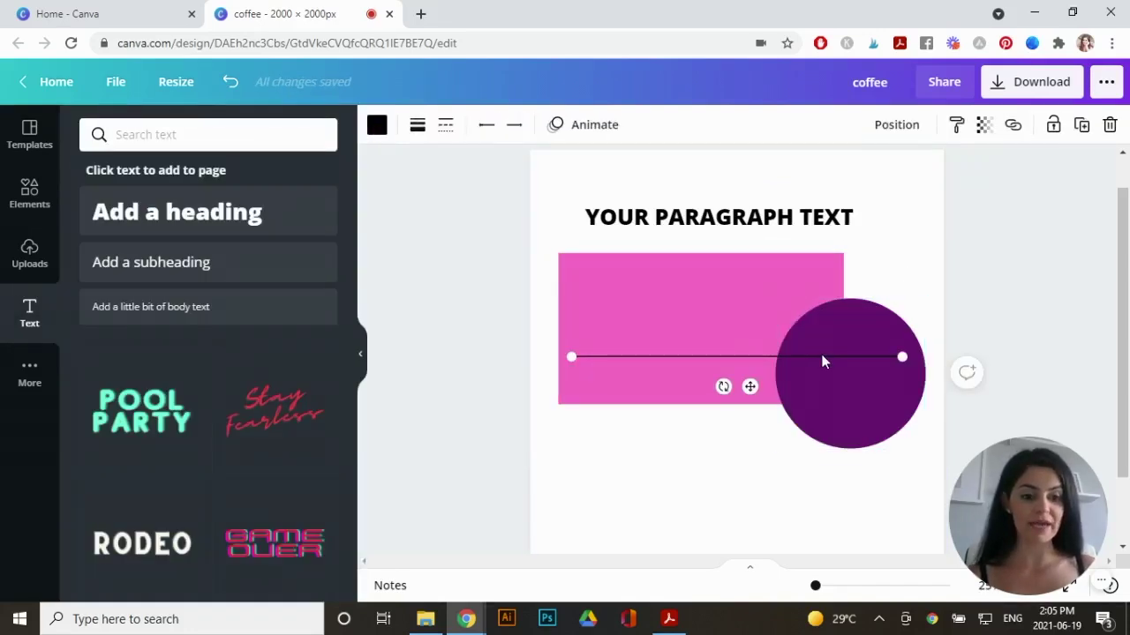
drag(824, 357, 825, 473)
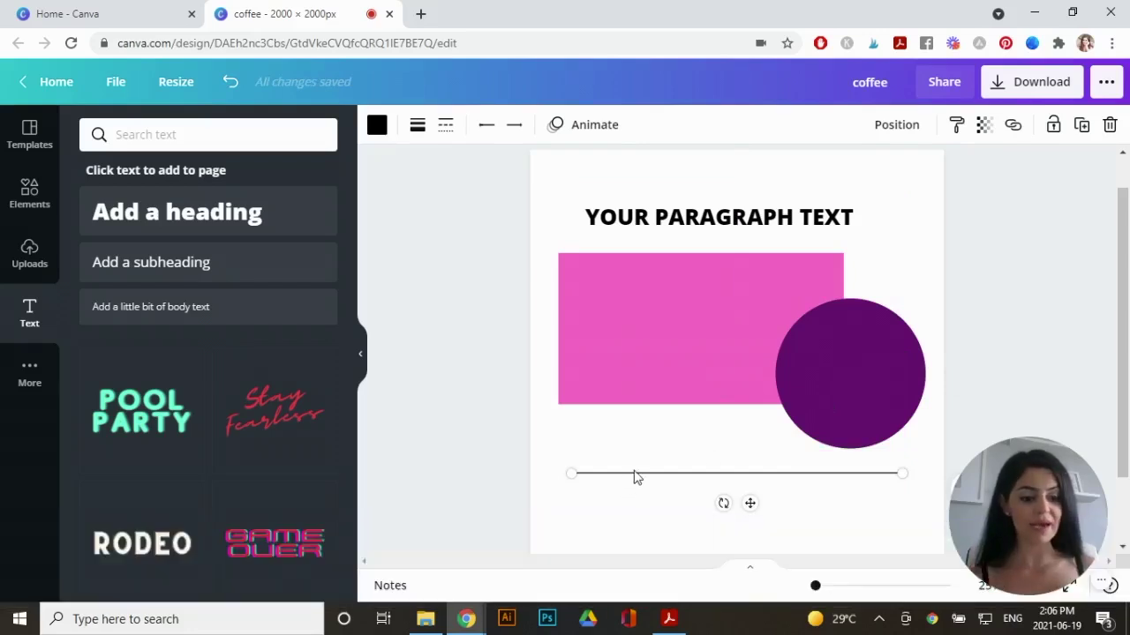
- Set the line's weight to 44 and its style to dashed after trying the dotted style
click(416, 131)
drag(525, 180, 556, 182)
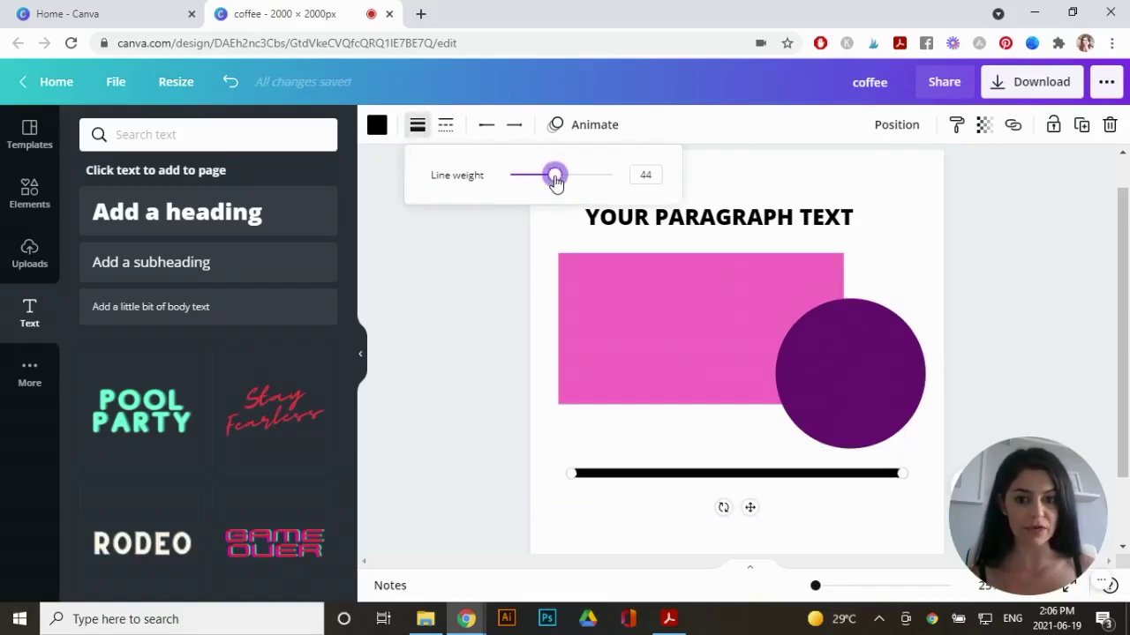
click(444, 129)
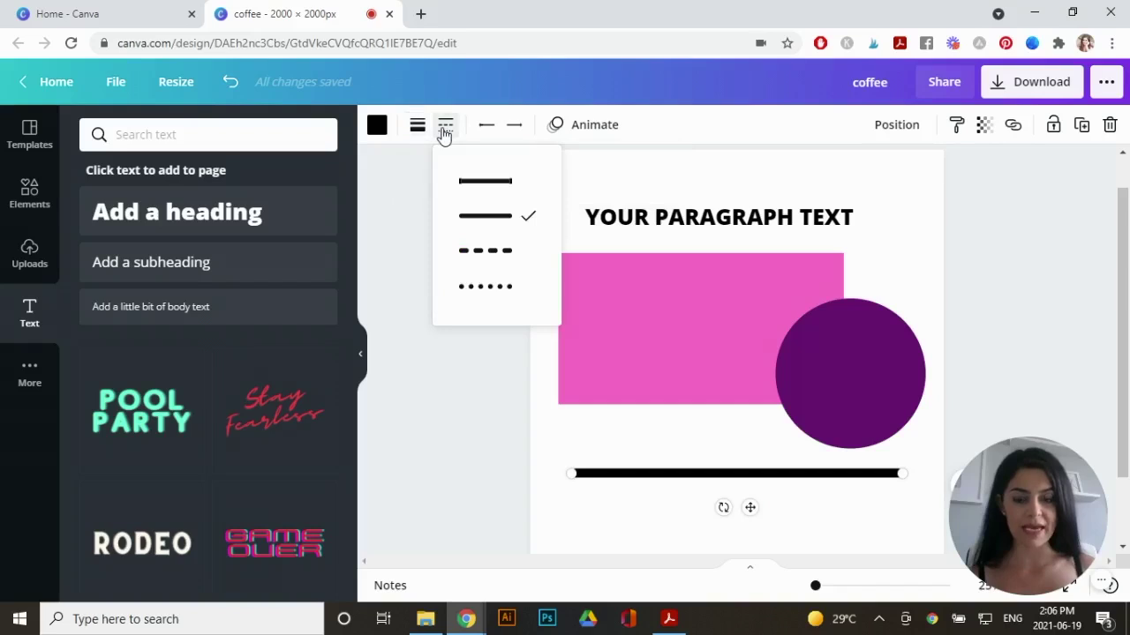
click(497, 291)
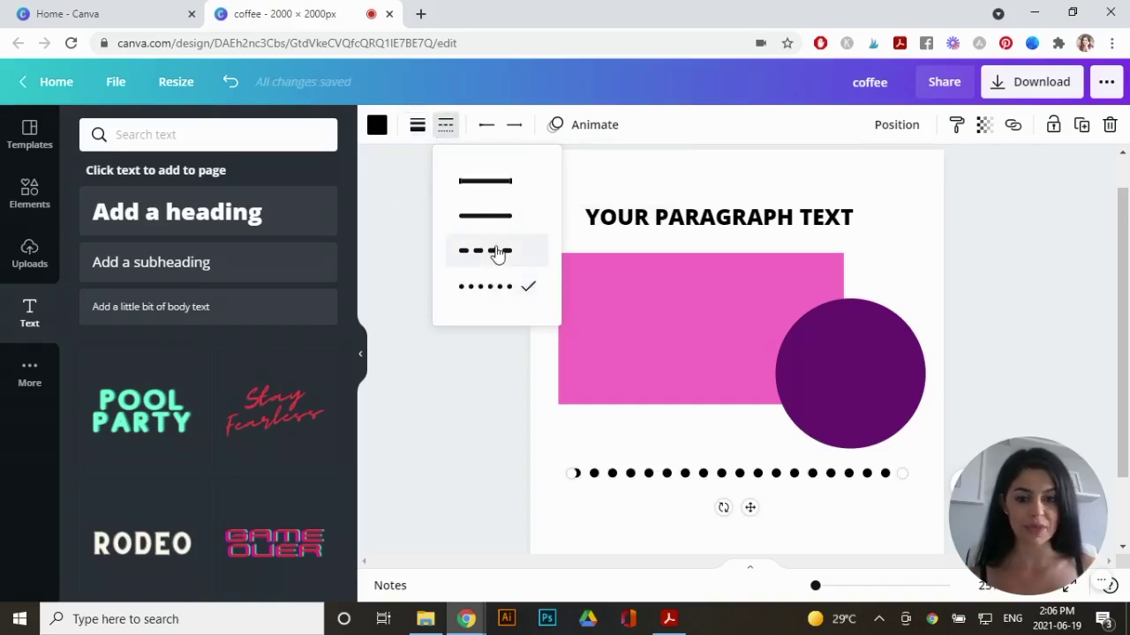
click(497, 252)
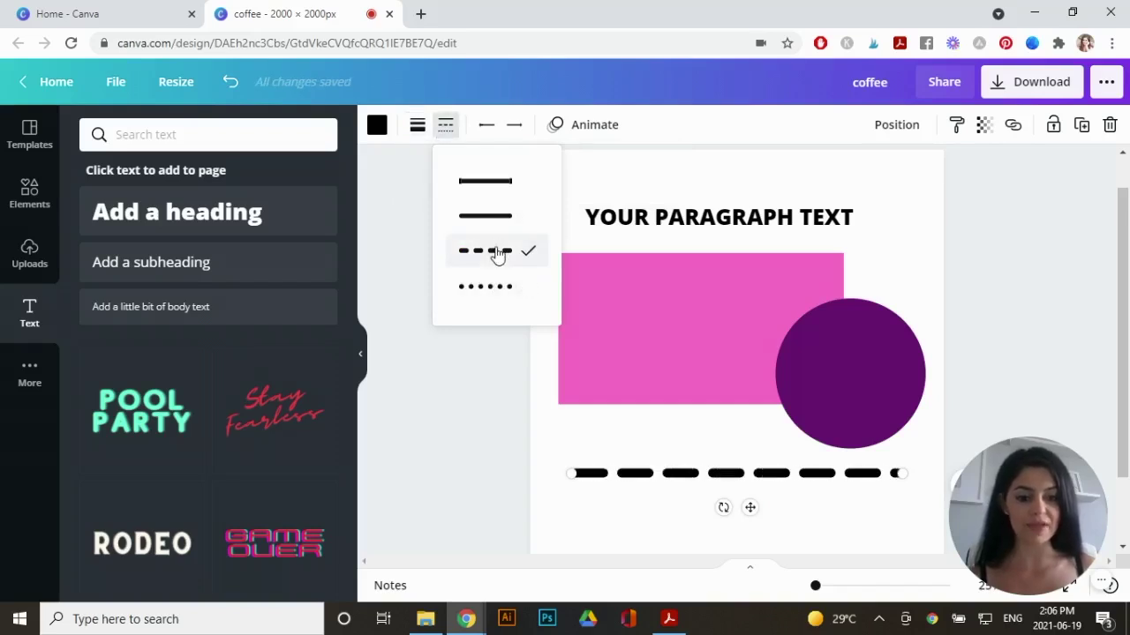
- Give the dashed line hollow square markers at its start and end, trying an arrowhead at the start first
click(489, 129)
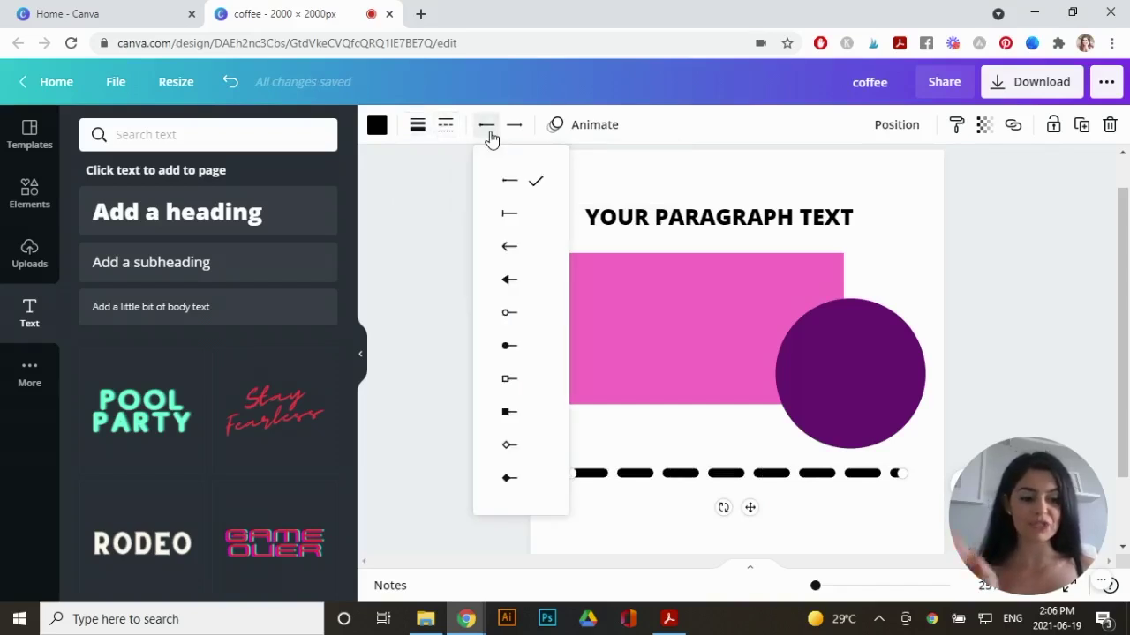
click(515, 247)
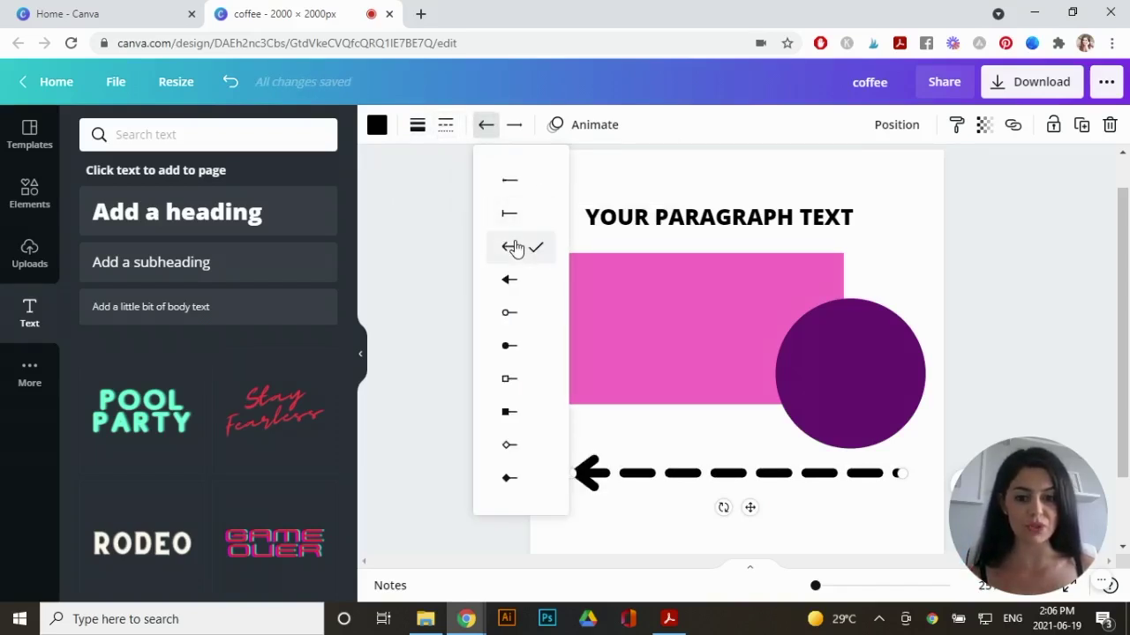
click(510, 379)
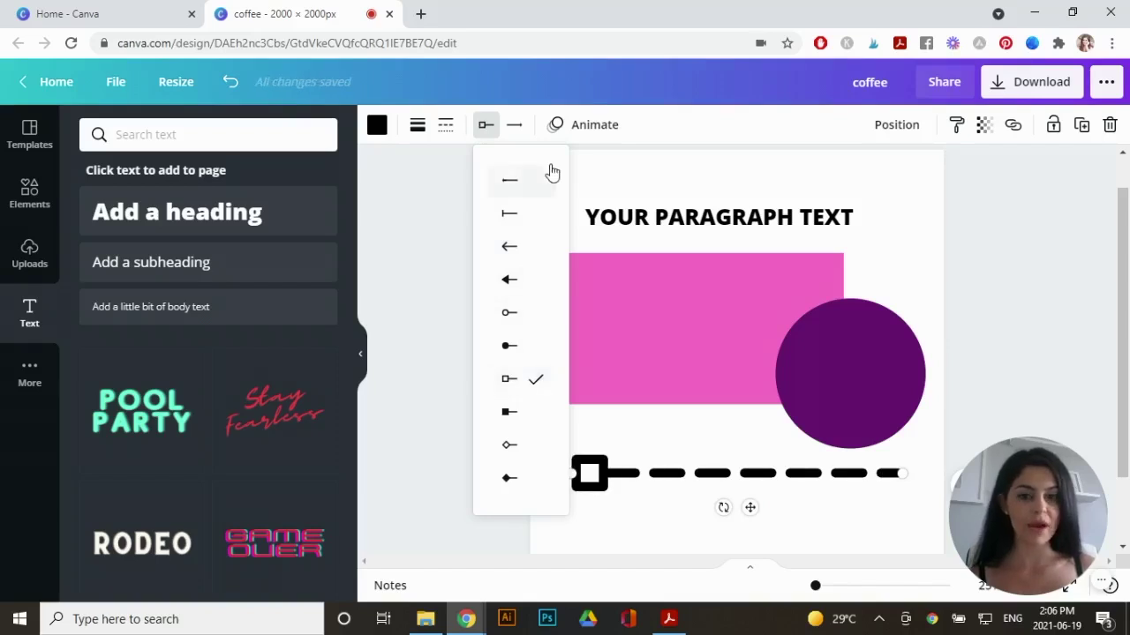
click(517, 130)
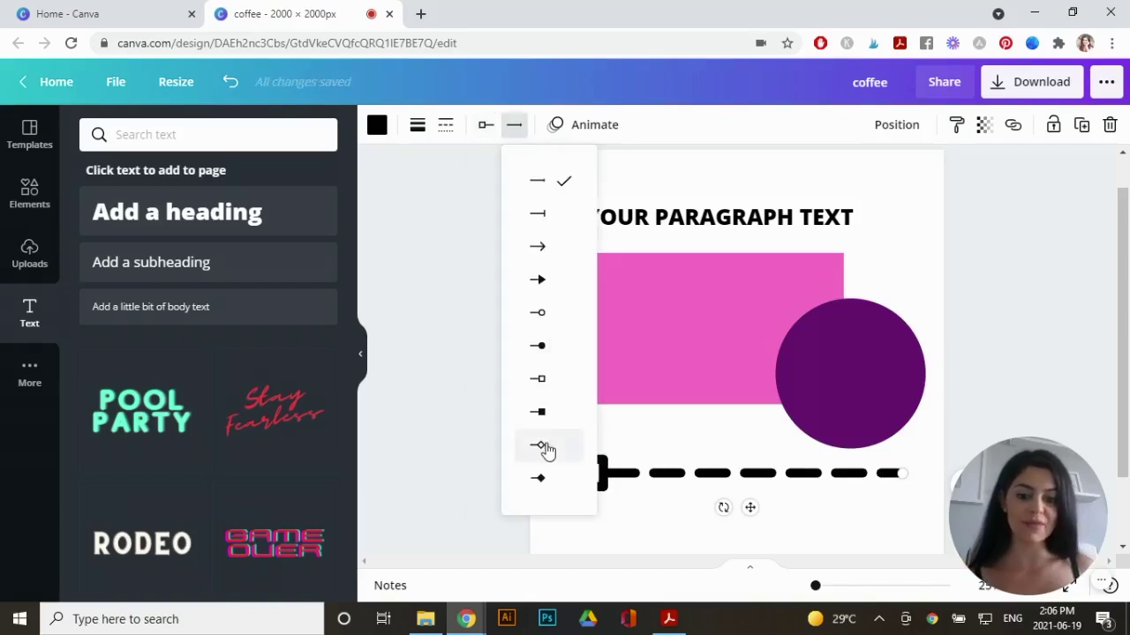
click(538, 387)
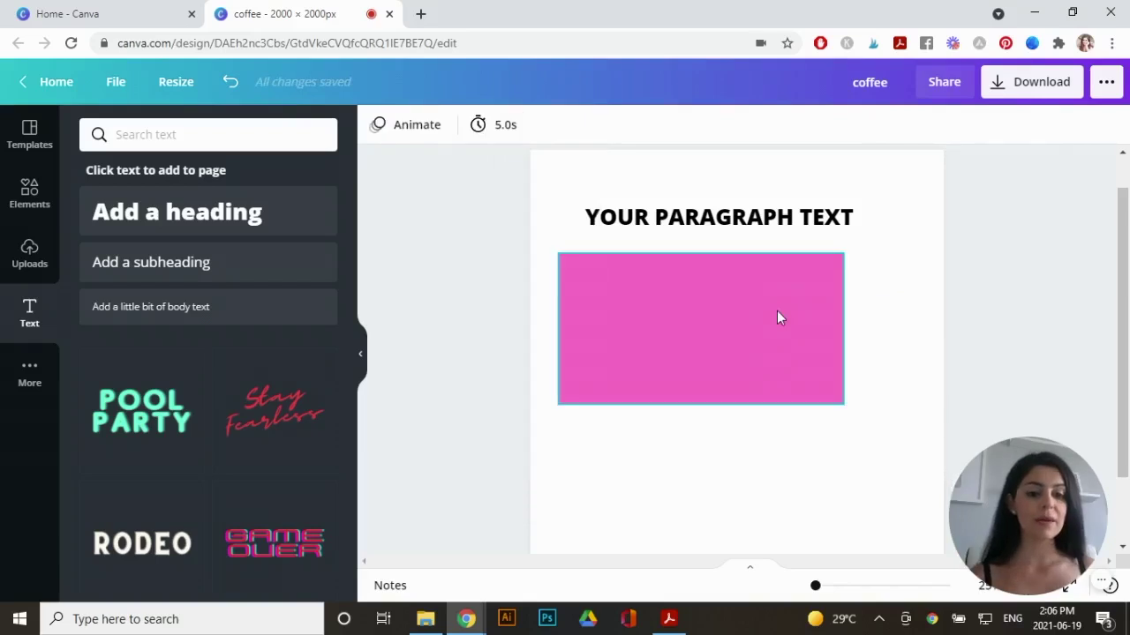
- Stretch the pink rectangle to the full page width and lower its upper edge to make a shorter band
click(778, 318)
drag(847, 326, 947, 332)
drag(560, 327, 533, 327)
drag(747, 256, 756, 358)
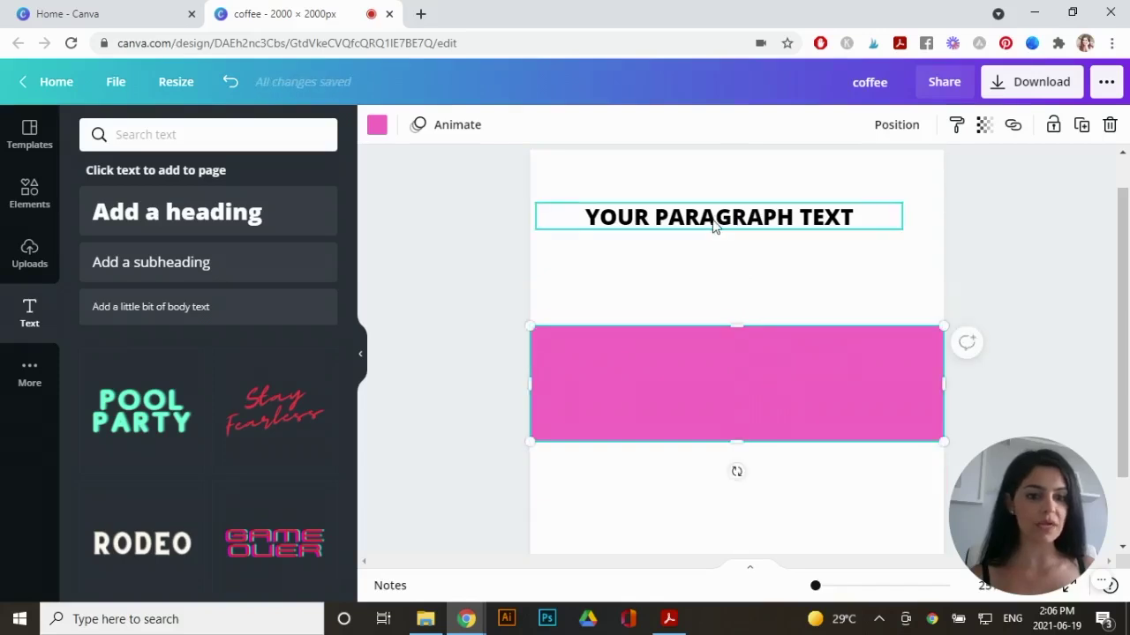
- Move the paragraph text down onto the centre of the pink rectangle
click(792, 227)
drag(788, 298, 792, 386)
double_click(792, 387)
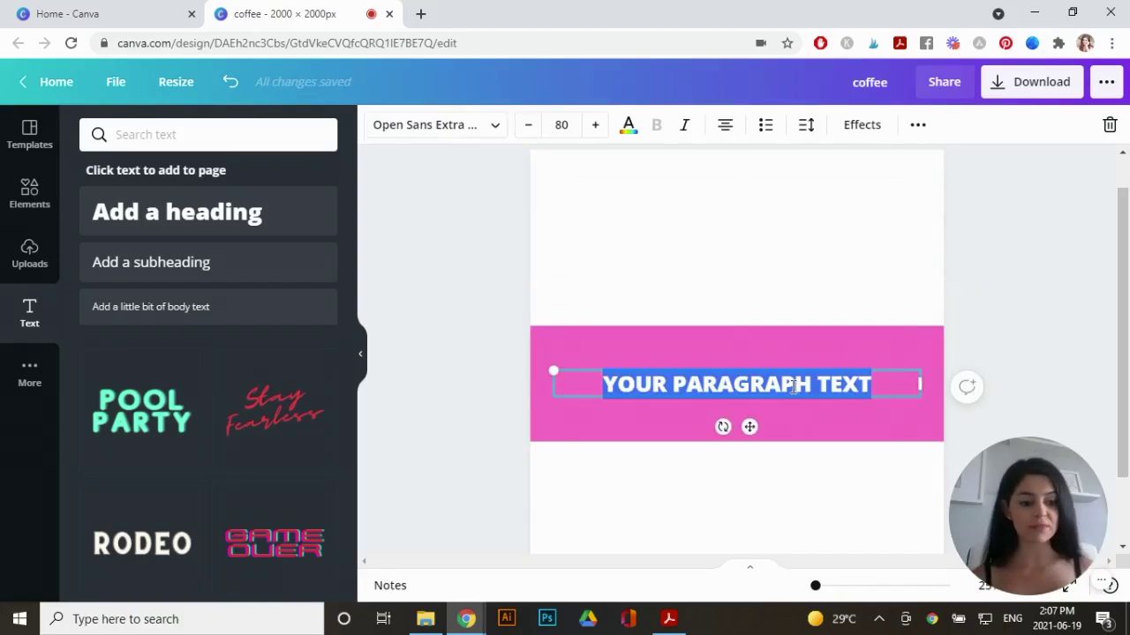
click(806, 307)
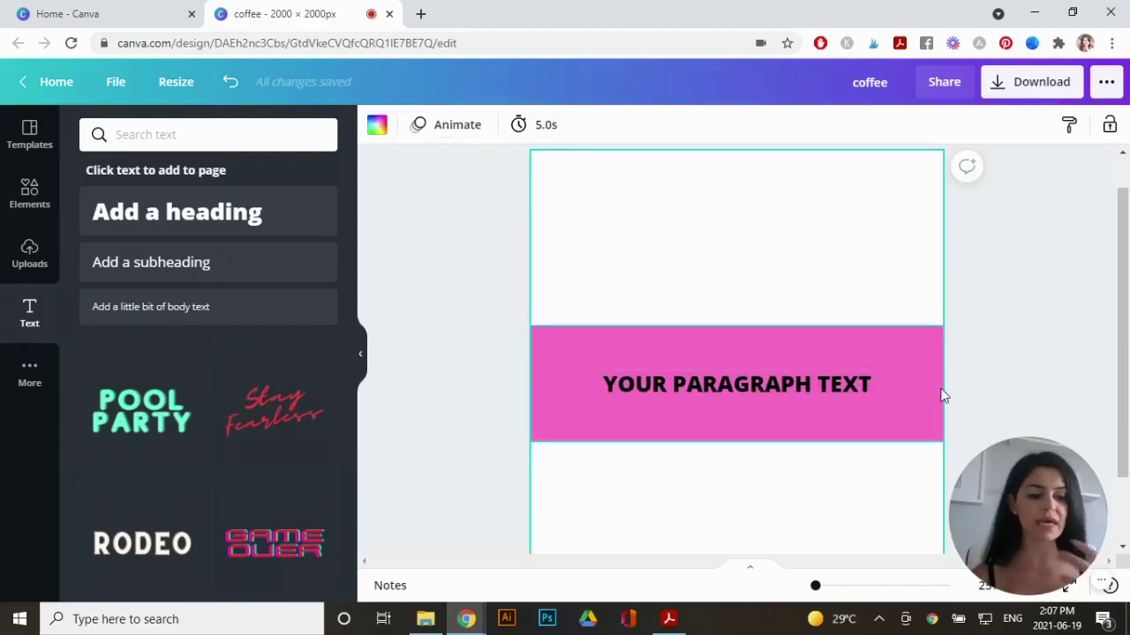
- Lock the pink rectangle in place and shift the paragraph text slightly upward over it
click(893, 349)
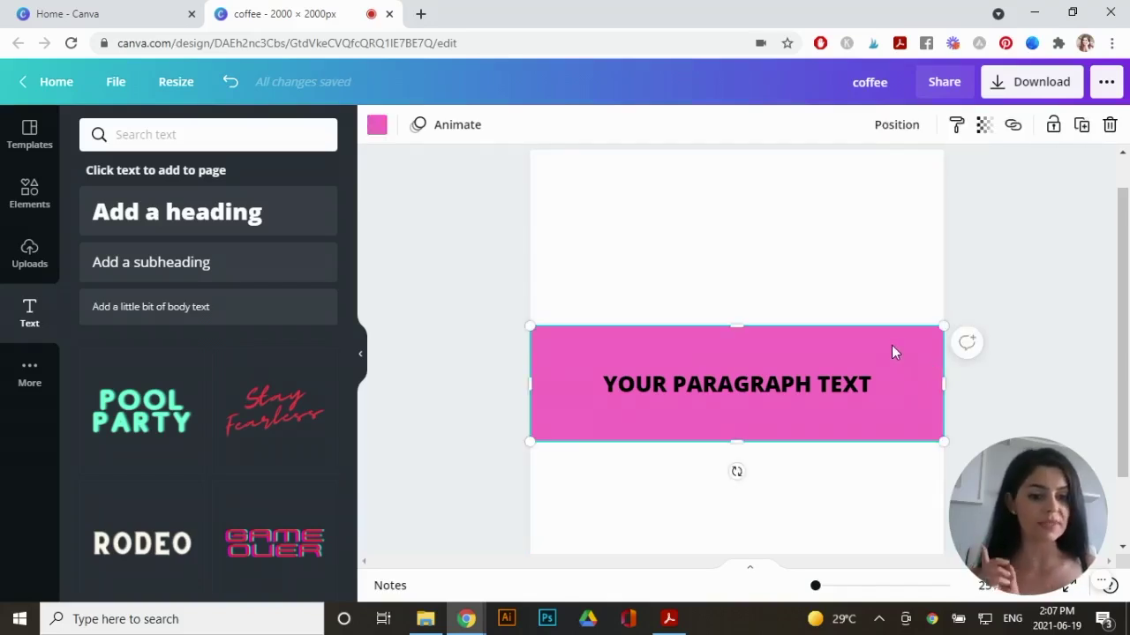
click(1052, 126)
mouse_move(802, 391)
mouse_down()
mouse_move(789, 373)
mouse_move(811, 399)
mouse_move(817, 383)
mouse_up()
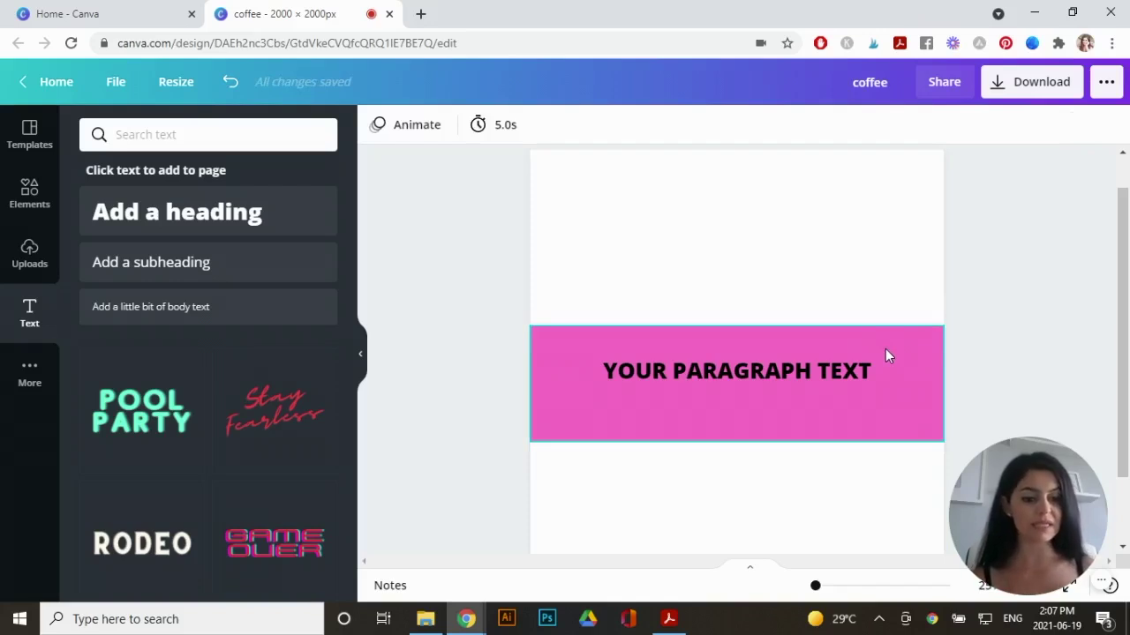
drag(780, 365, 778, 373)
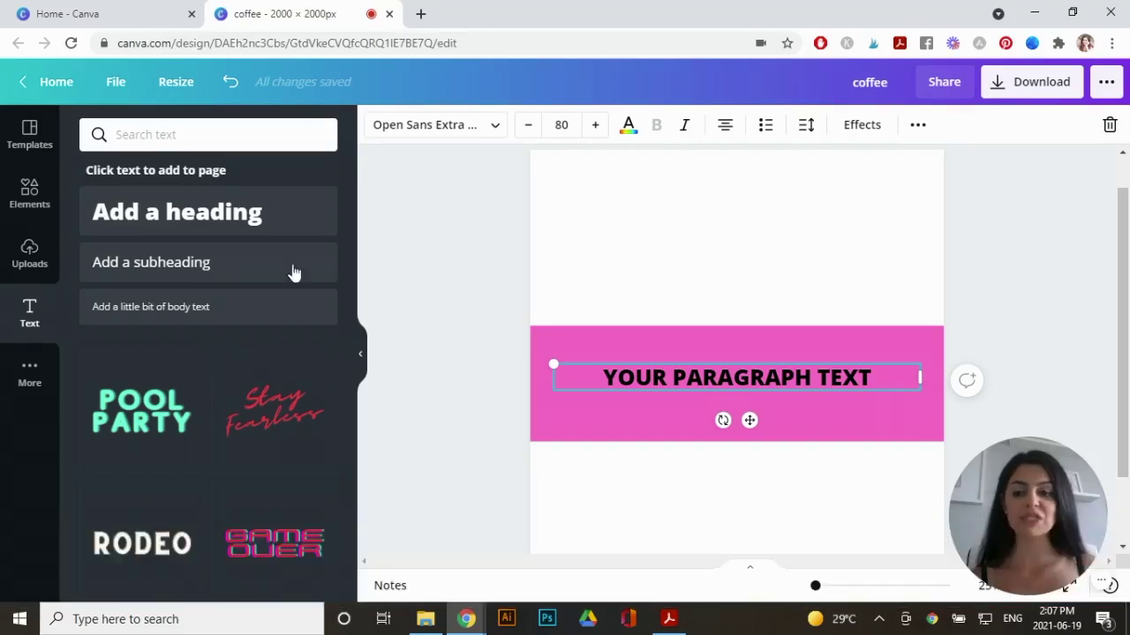
- Search the elements for "watercolor" and filter the results by the blue color
click(26, 201)
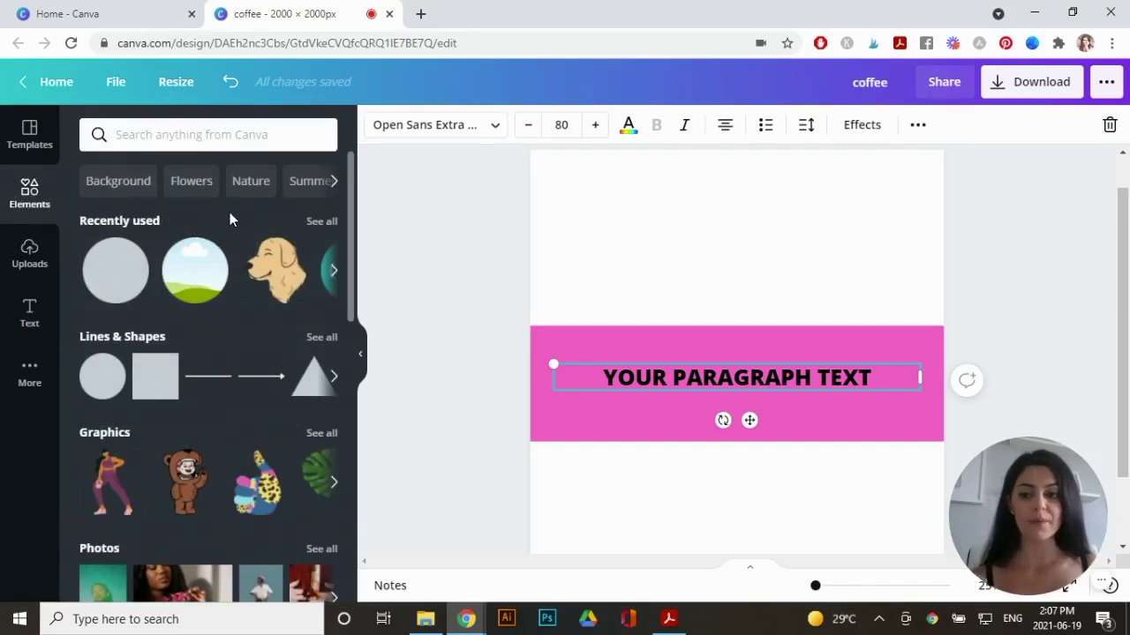
click(186, 136)
text(watercolor)
key(Return)
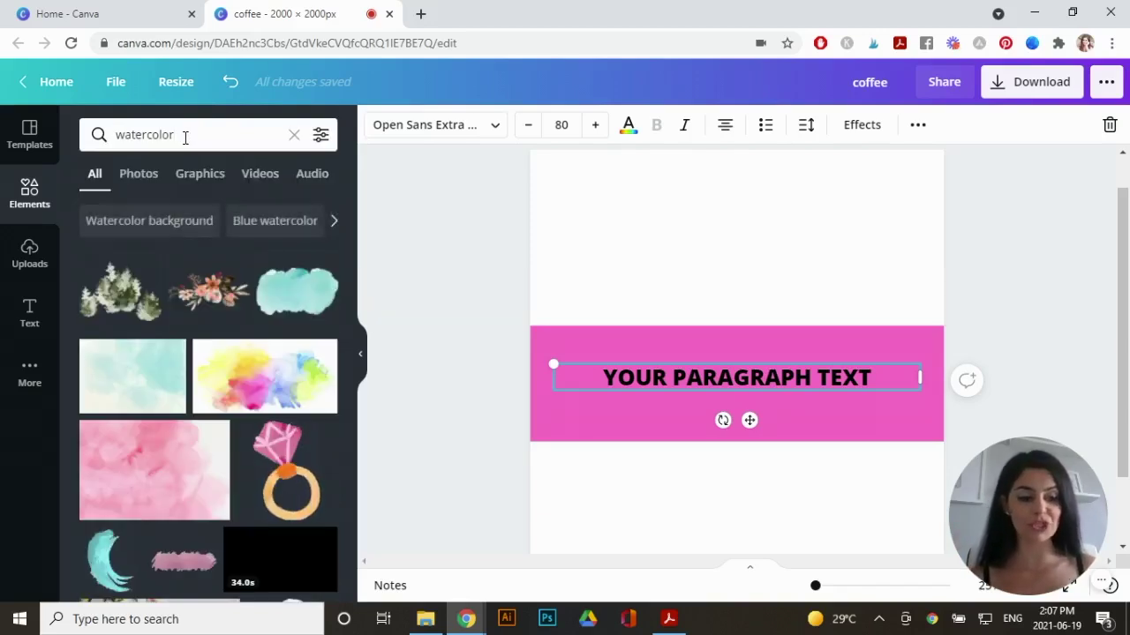
click(320, 137)
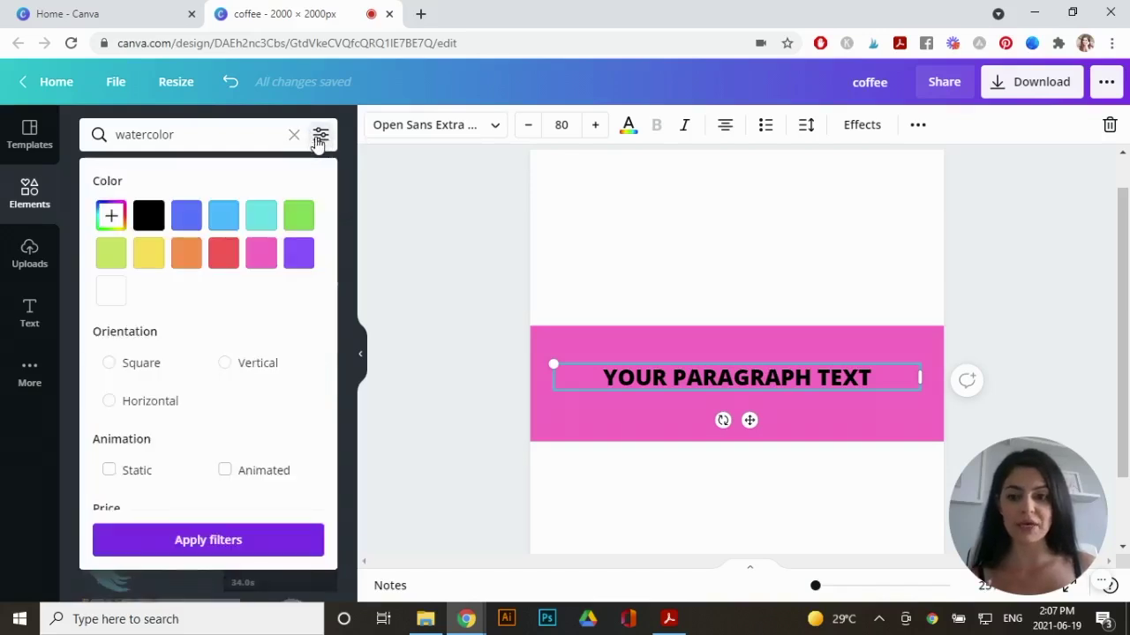
click(186, 220)
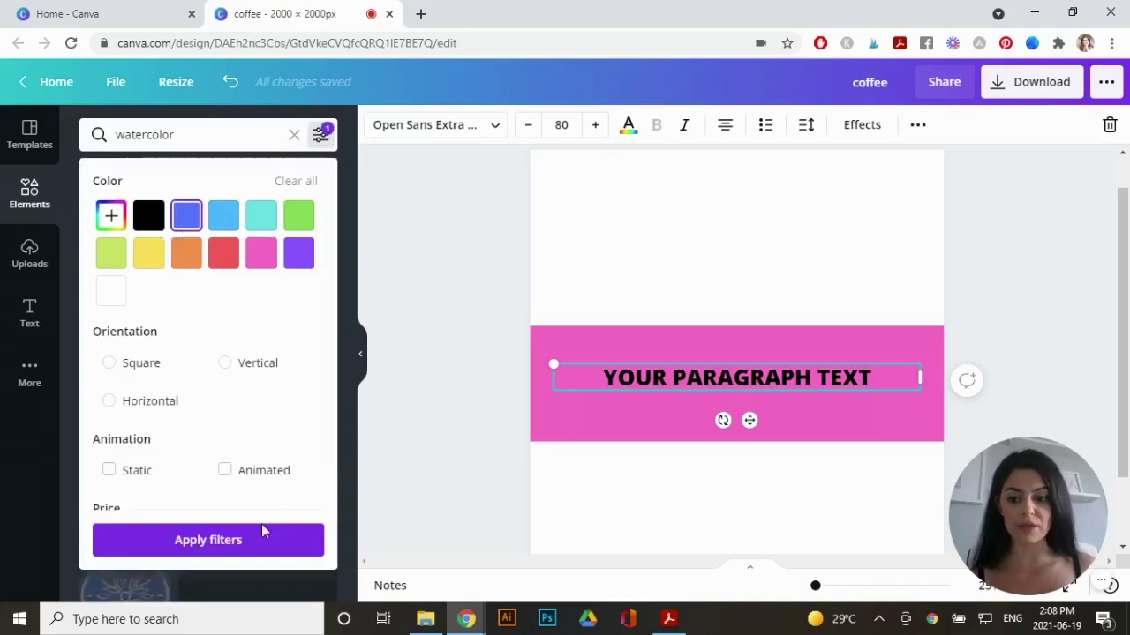
click(228, 544)
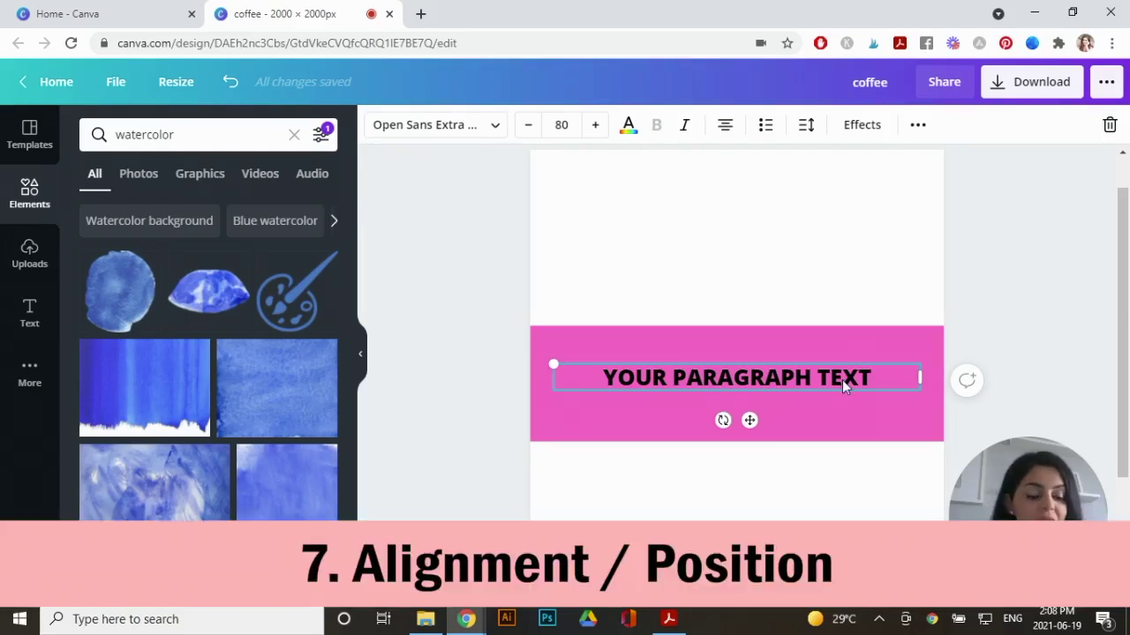
- Move the paragraph text above the rectangle and align it to the page's center and middle
drag(846, 380, 763, 250)
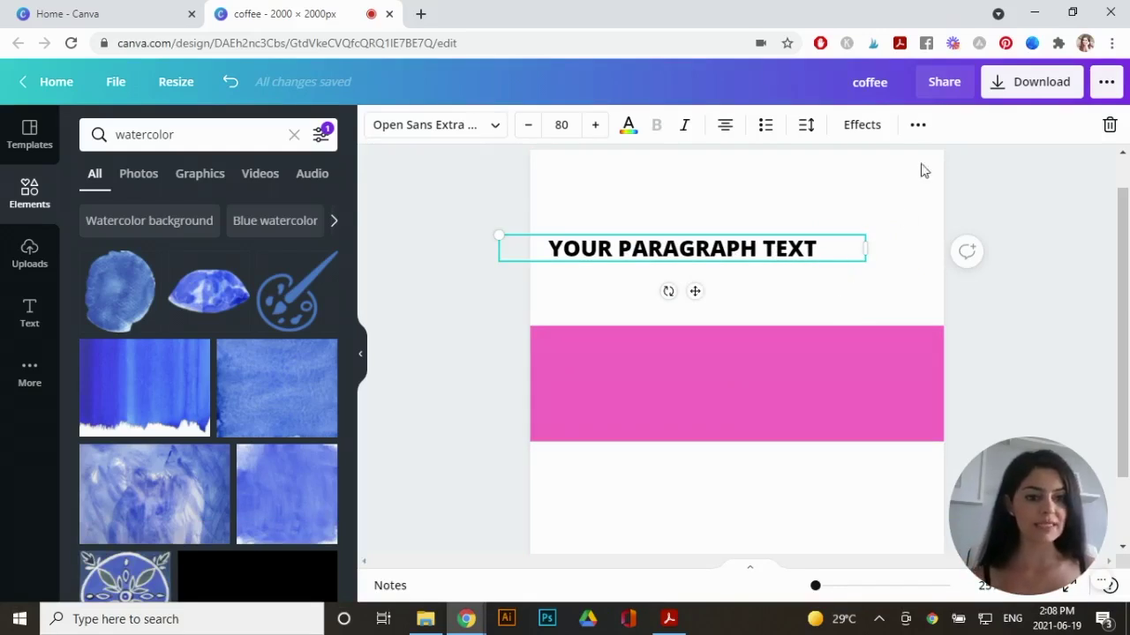
click(918, 126)
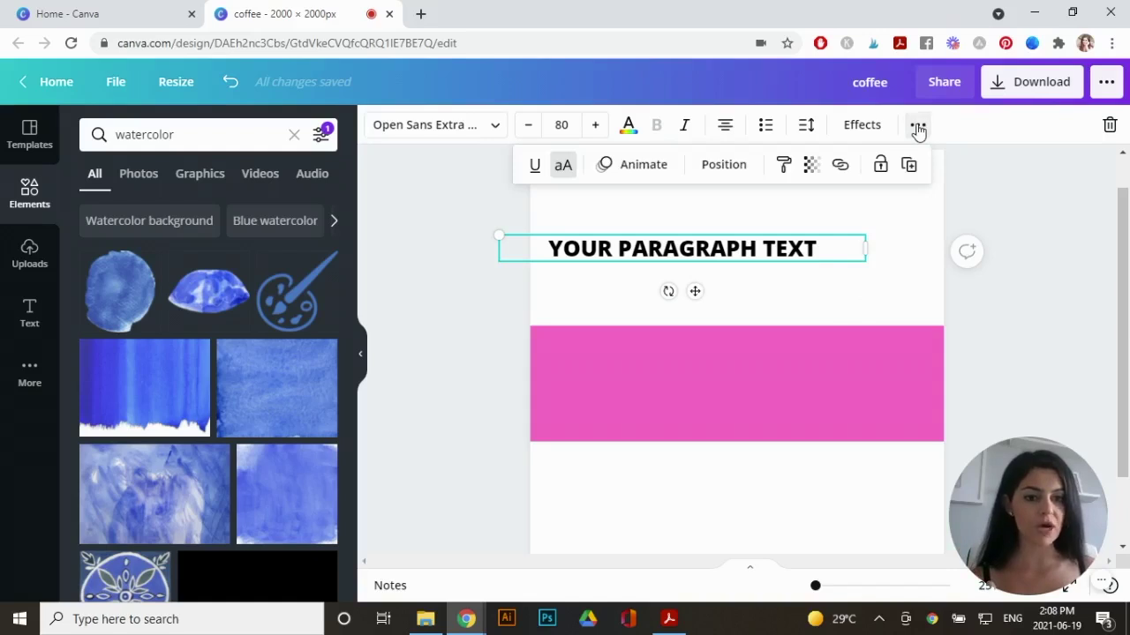
click(725, 166)
click(650, 317)
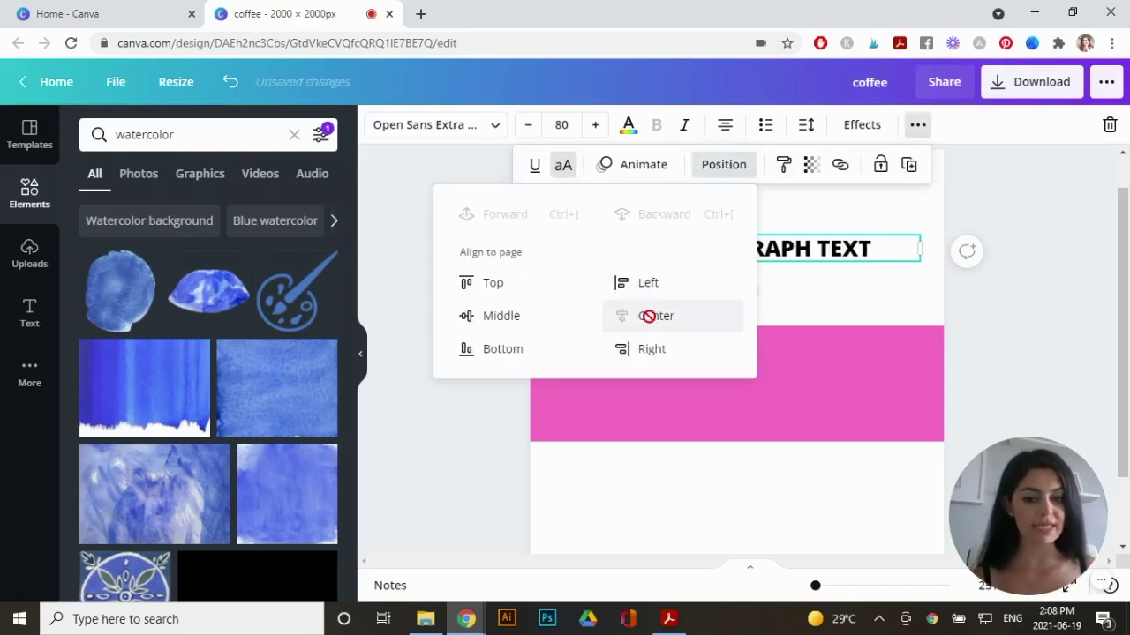
click(517, 324)
click(878, 273)
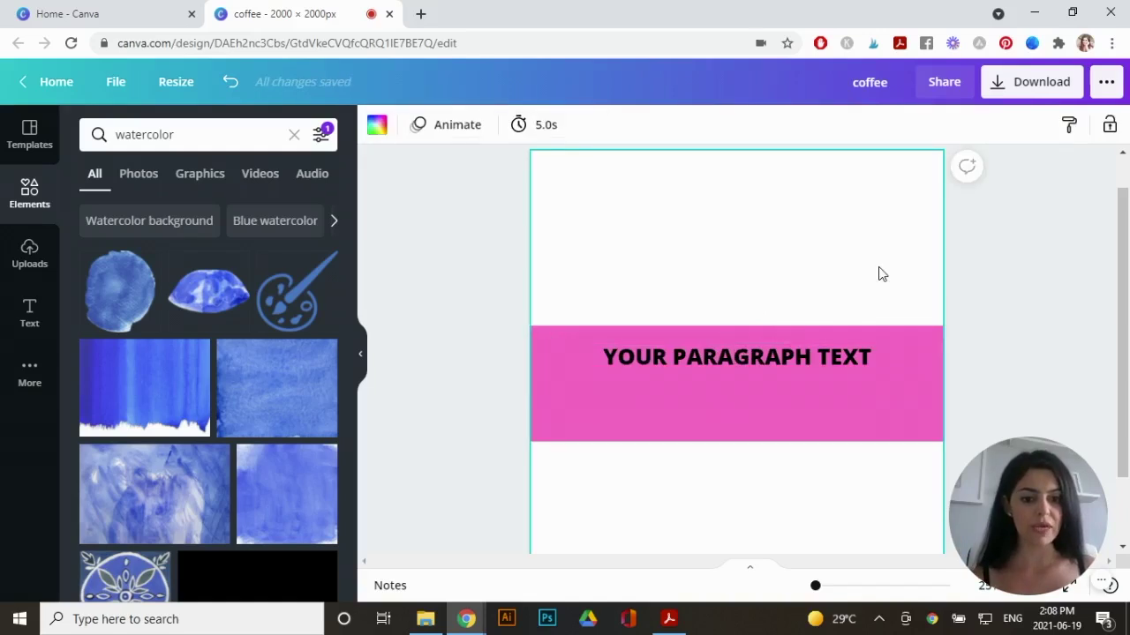
- Unlock the pink rectangle and align it to the middle of the page behind the text
click(860, 420)
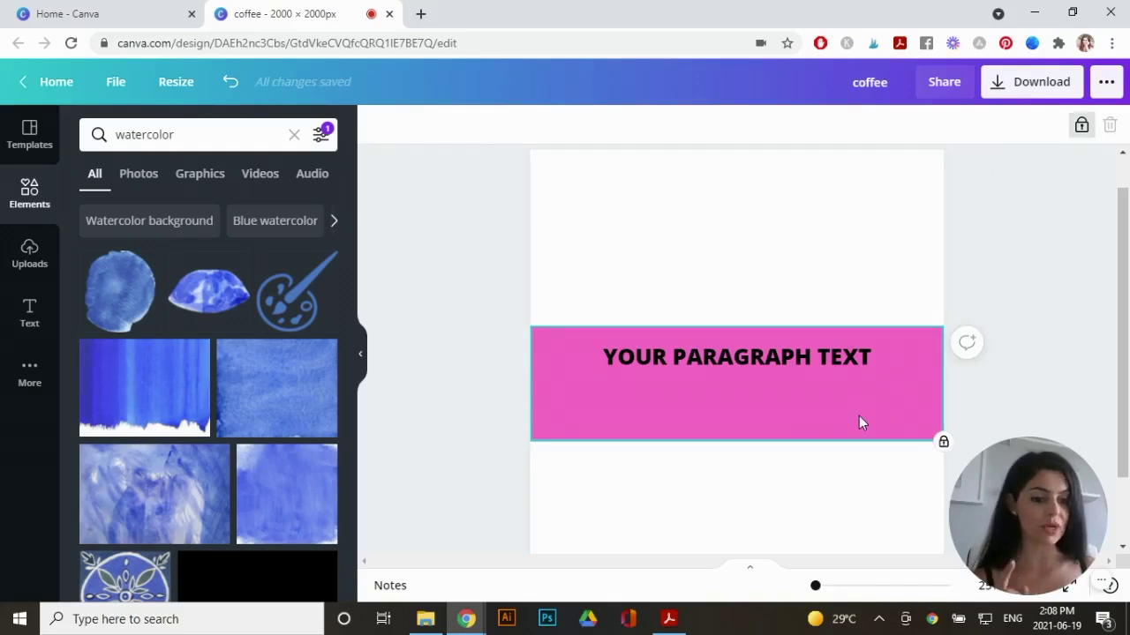
click(1083, 128)
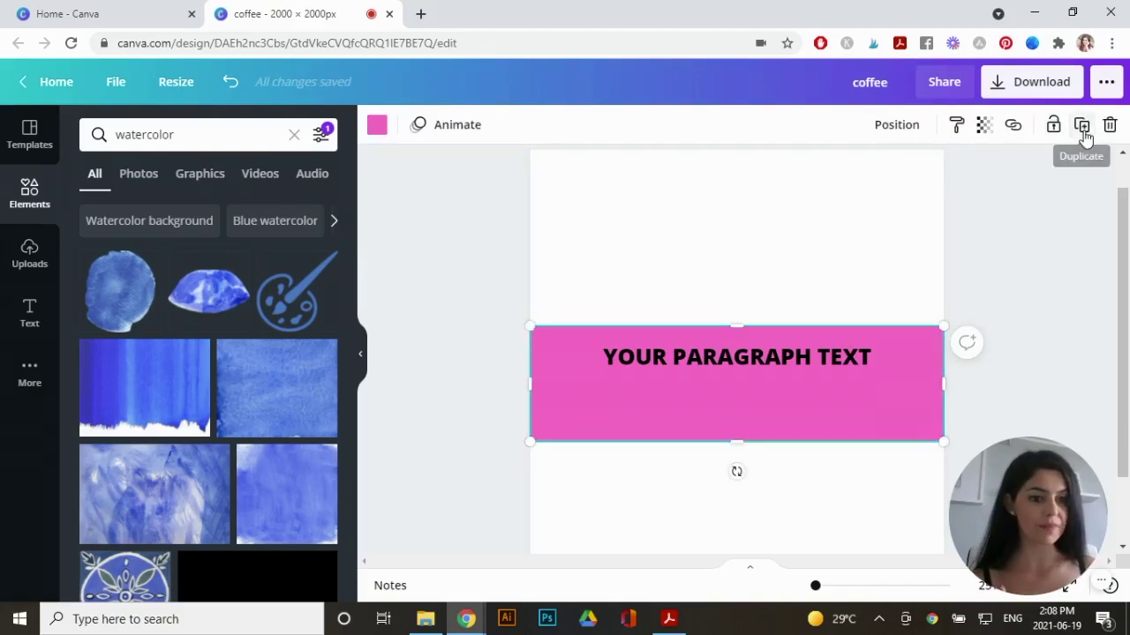
click(898, 129)
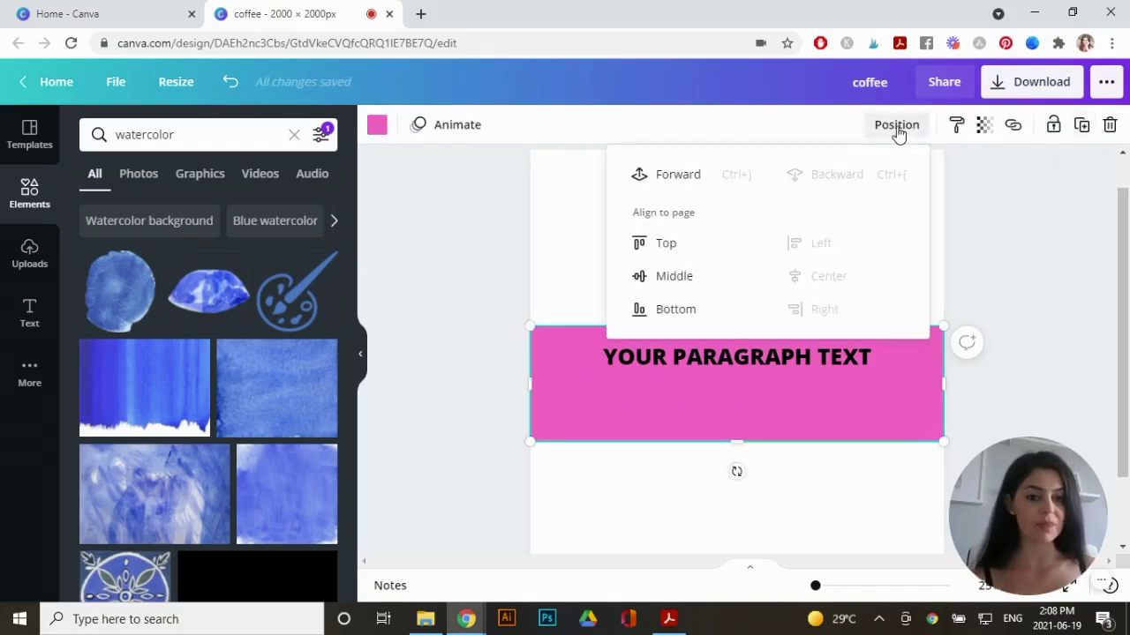
click(668, 278)
click(555, 272)
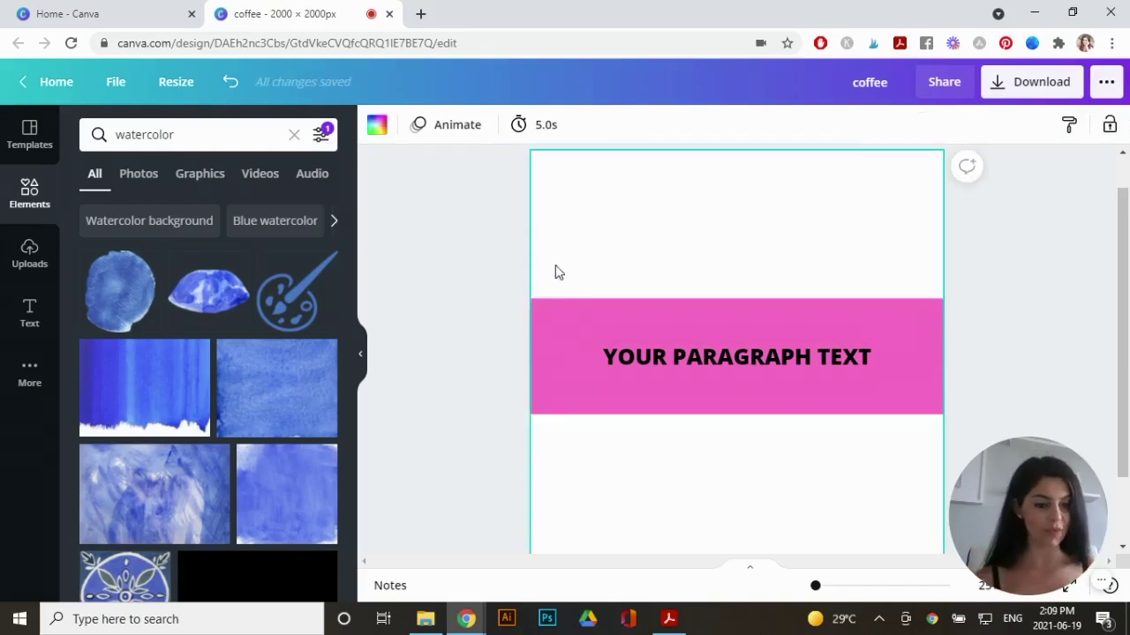
- Try the top and bottom page alignments on the pink rectangle and return it to the middle
click(574, 317)
click(893, 128)
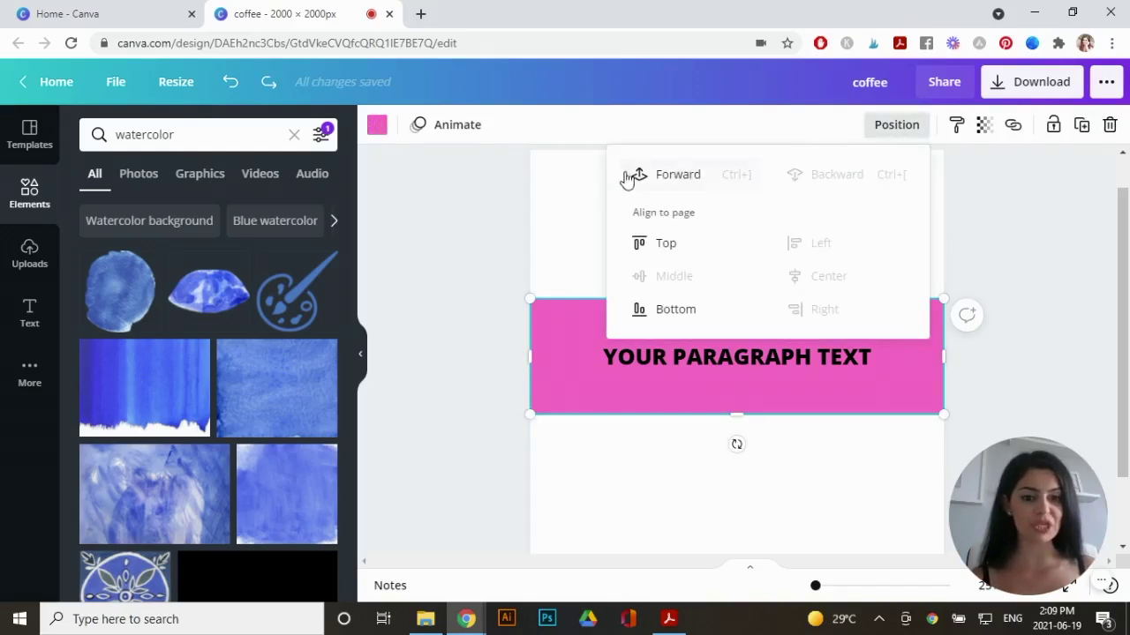
click(676, 242)
click(676, 304)
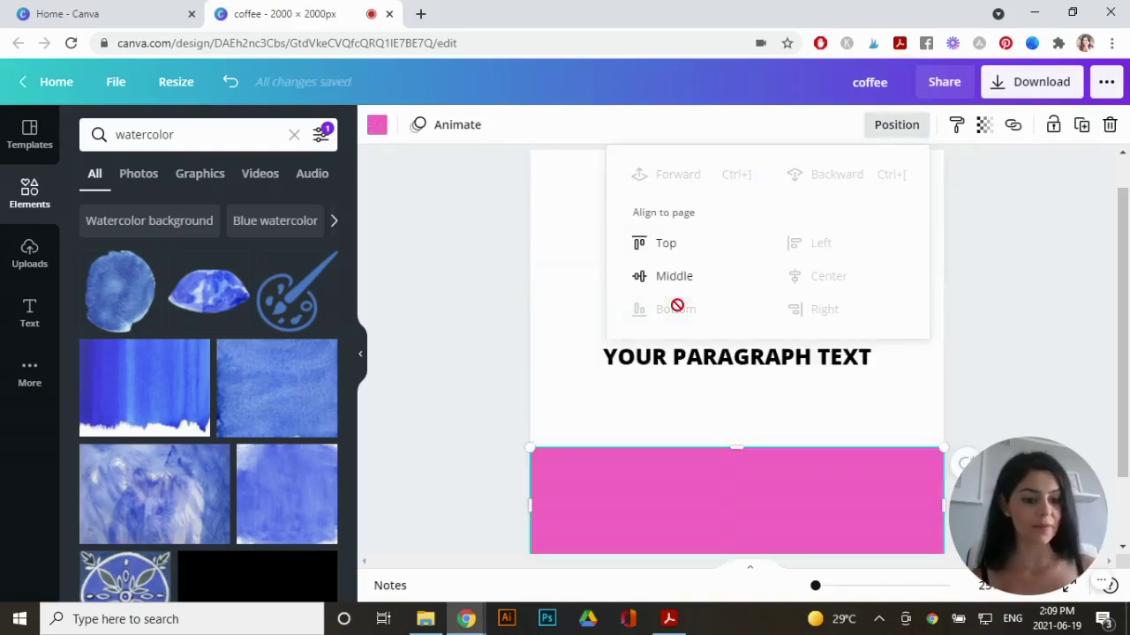
click(673, 277)
- Duplicate the paragraph text twice and place the copies below the original
click(774, 358)
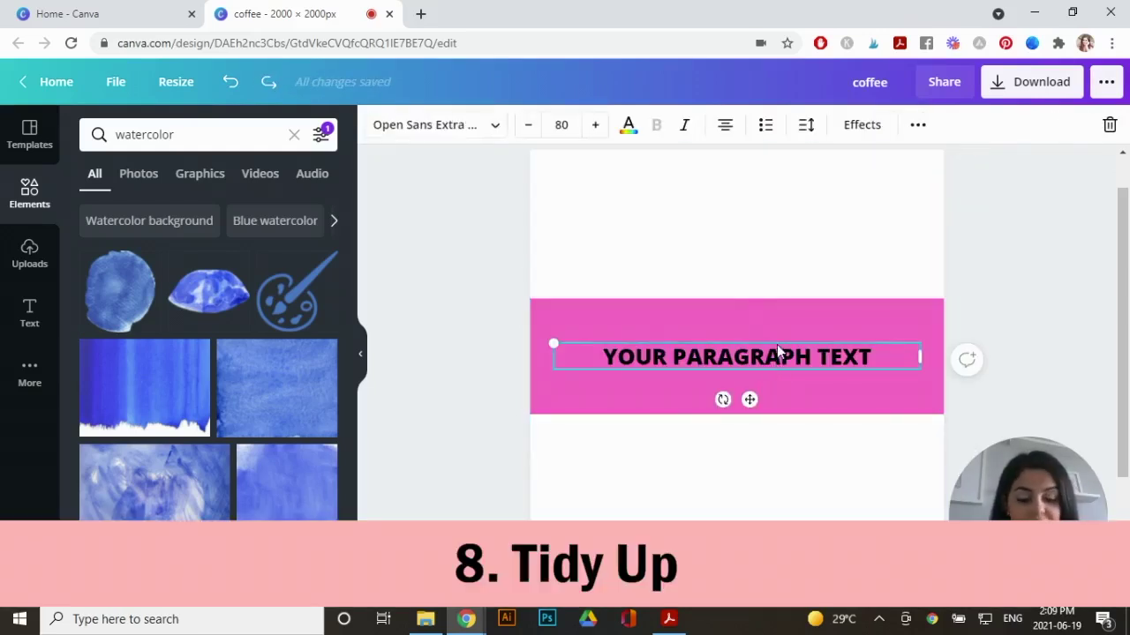
key(ctrl+d)
drag(784, 374, 777, 452)
click(748, 361)
key(ctrl+d)
drag(749, 361, 778, 469)
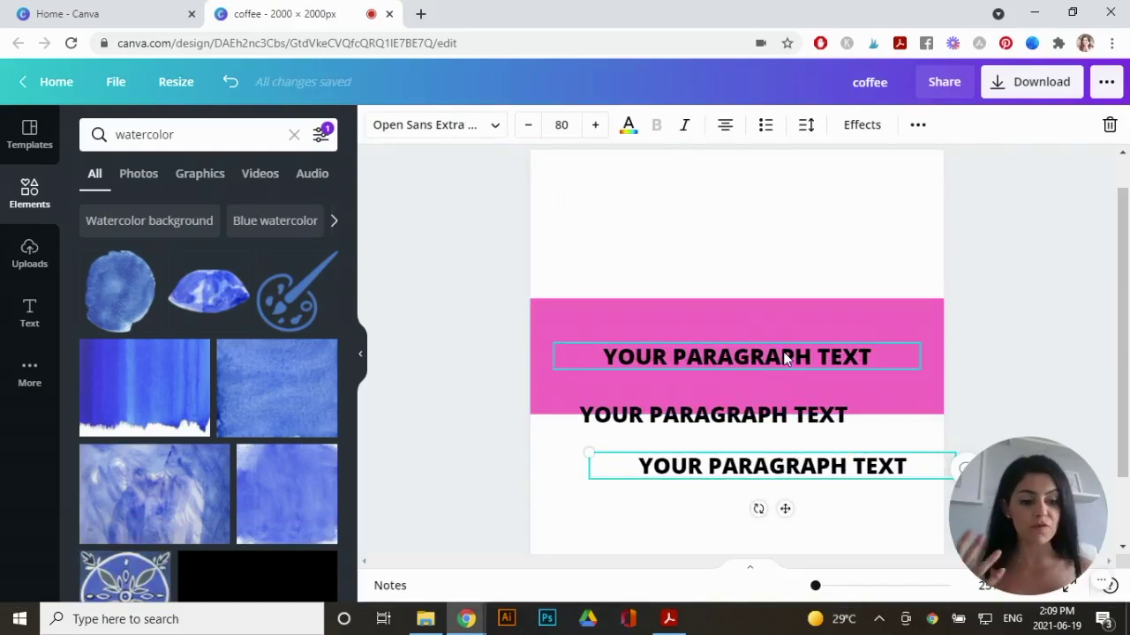
- Rearrange the three text boxes unevenly, with one above the pink rectangle and two over it
drag(785, 354, 769, 235)
drag(732, 413, 752, 324)
drag(774, 465, 764, 369)
drag(815, 404, 816, 406)
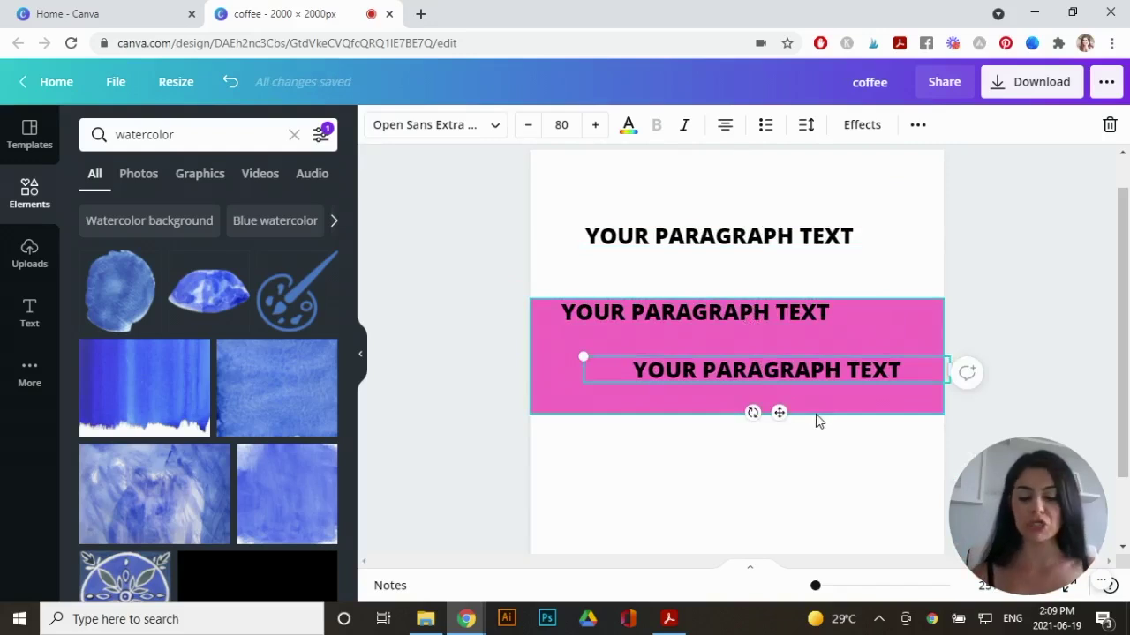
- Align and evenly space the three text boxes together with Tidy up
shift+click(725, 310)
shift+click(720, 247)
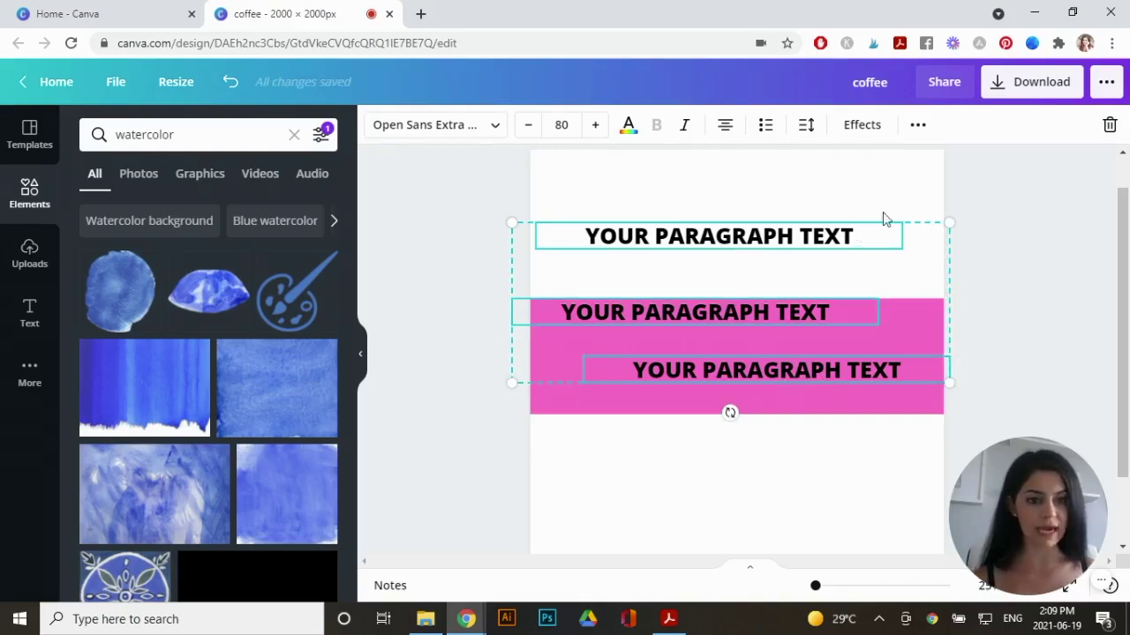
click(917, 128)
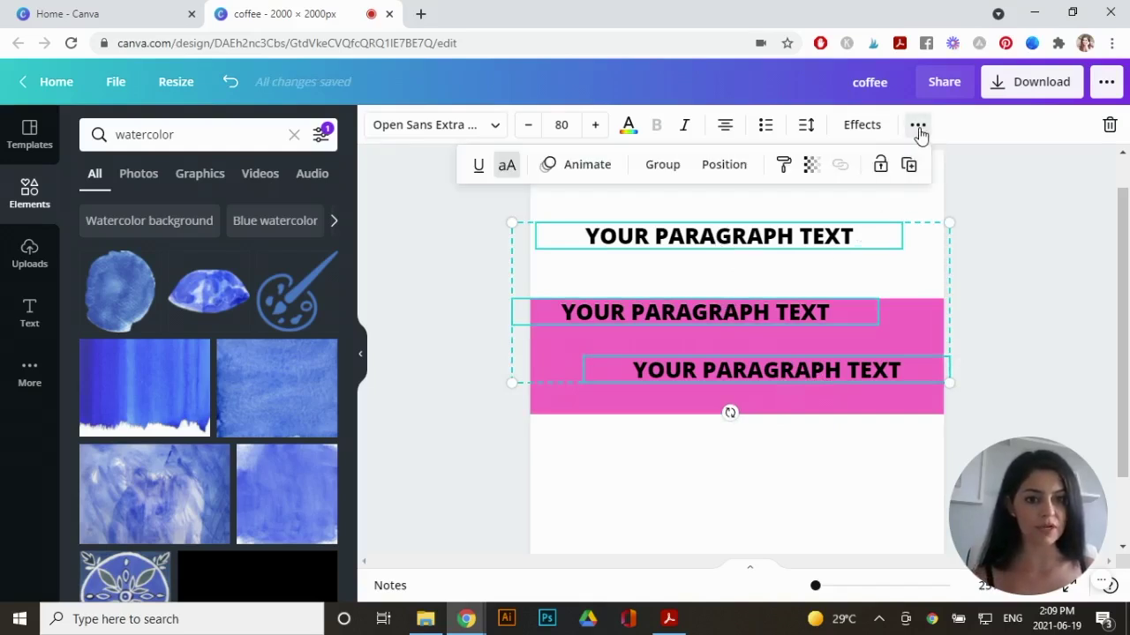
click(733, 169)
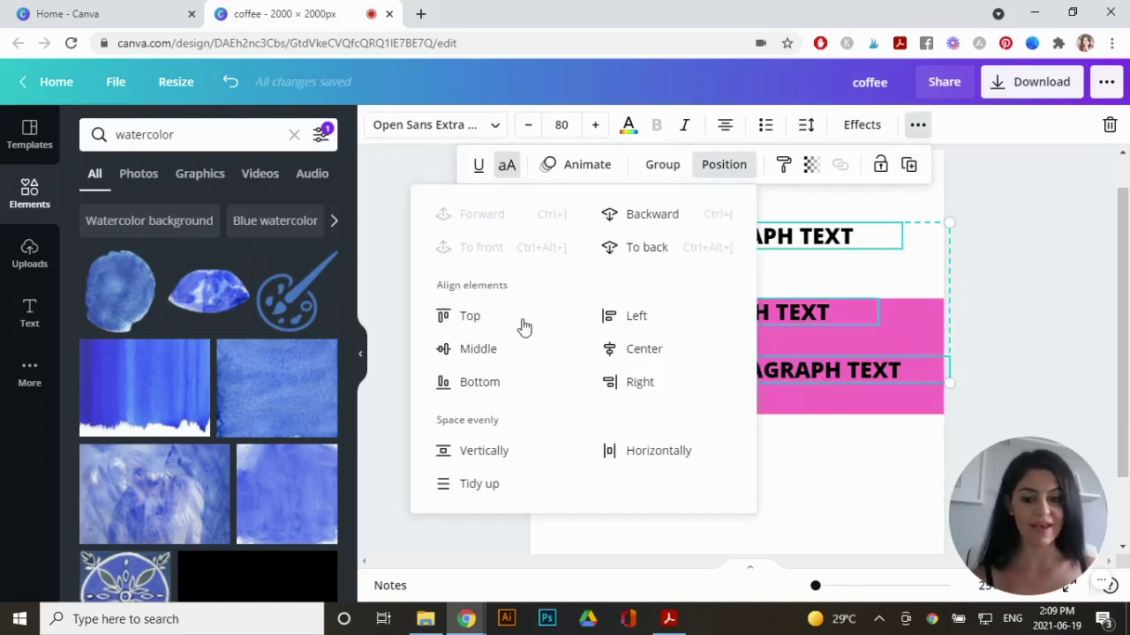
click(472, 487)
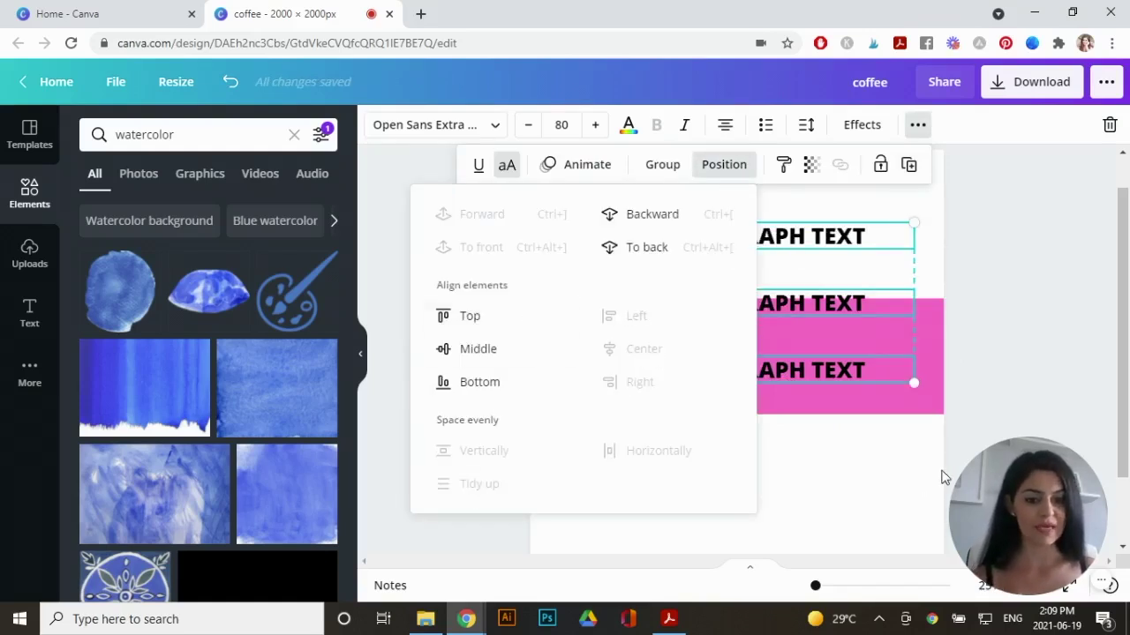
click(870, 492)
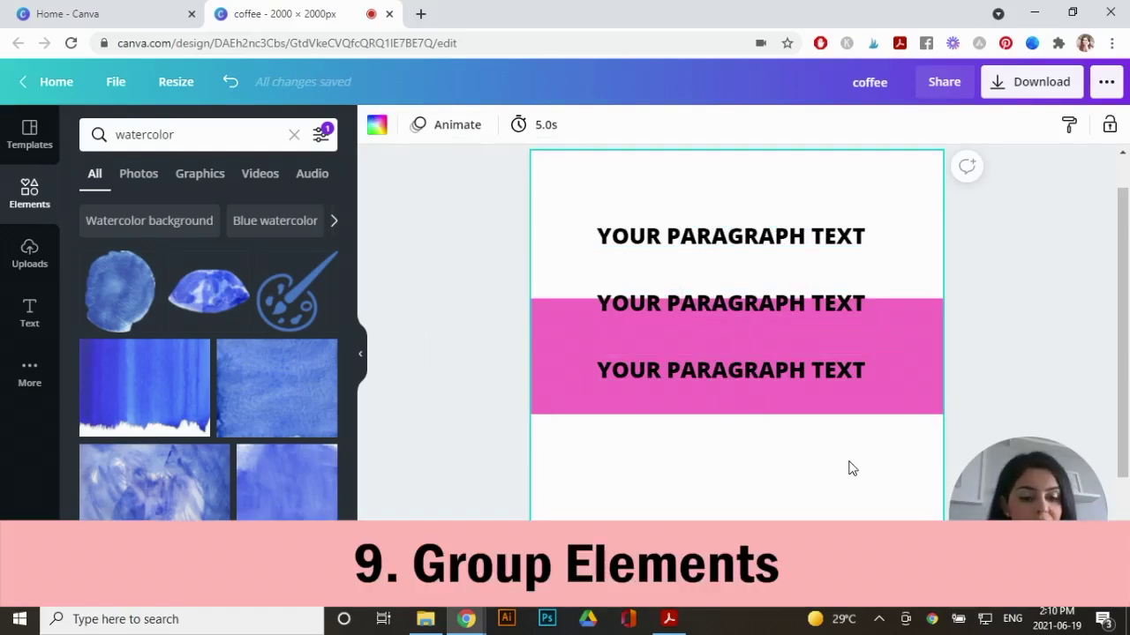
- Group the three text boxes and move the group slightly up and to the left
click(777, 371)
shift+click(731, 309)
shift+click(737, 238)
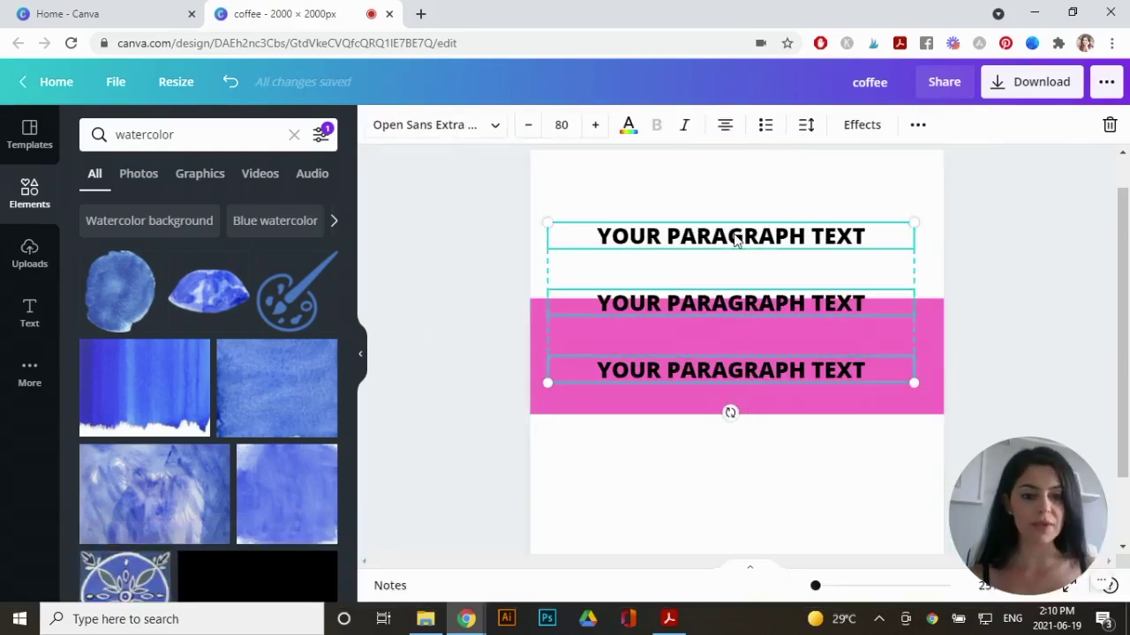
click(920, 129)
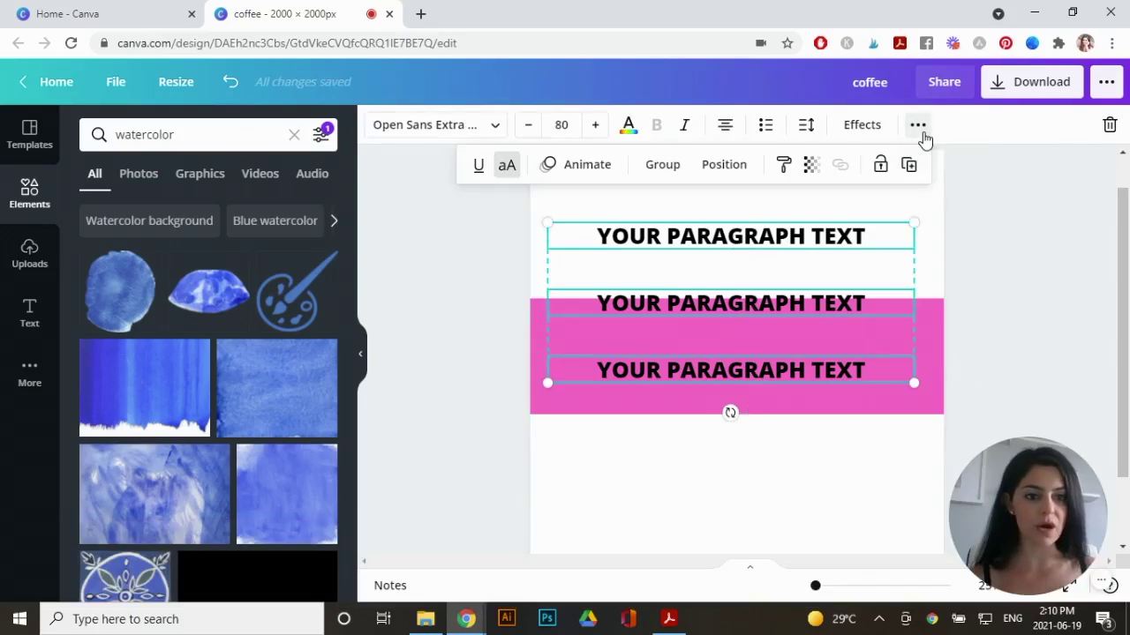
click(663, 166)
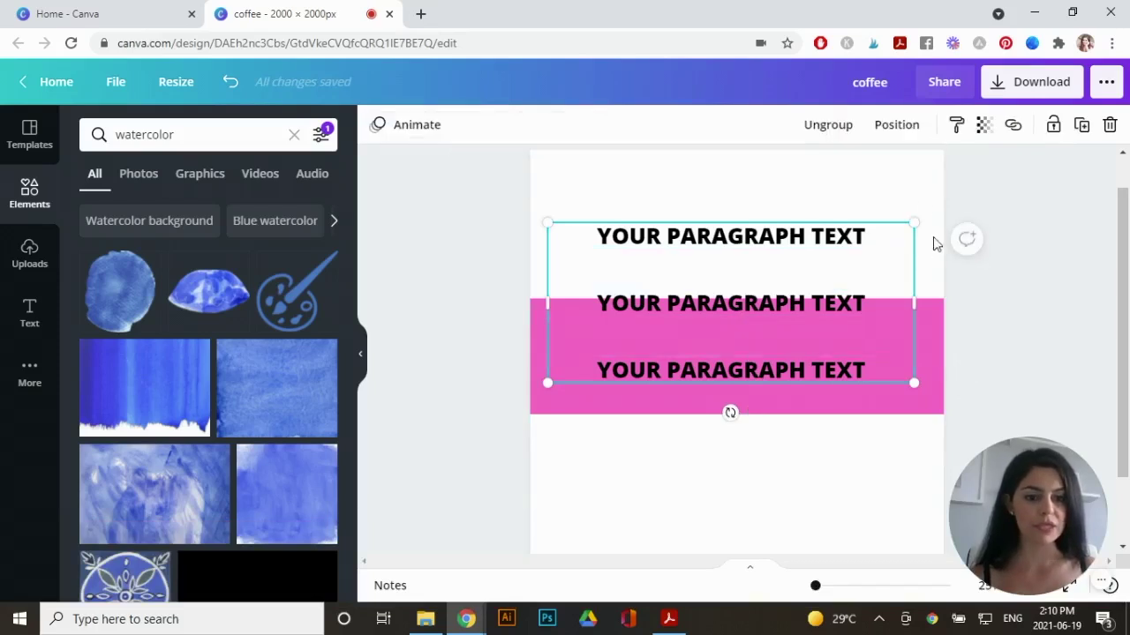
mouse_move(833, 231)
mouse_down()
mouse_move(807, 310)
mouse_move(880, 202)
mouse_move(819, 287)
mouse_move(785, 262)
mouse_move(819, 233)
mouse_up()
click(862, 186)
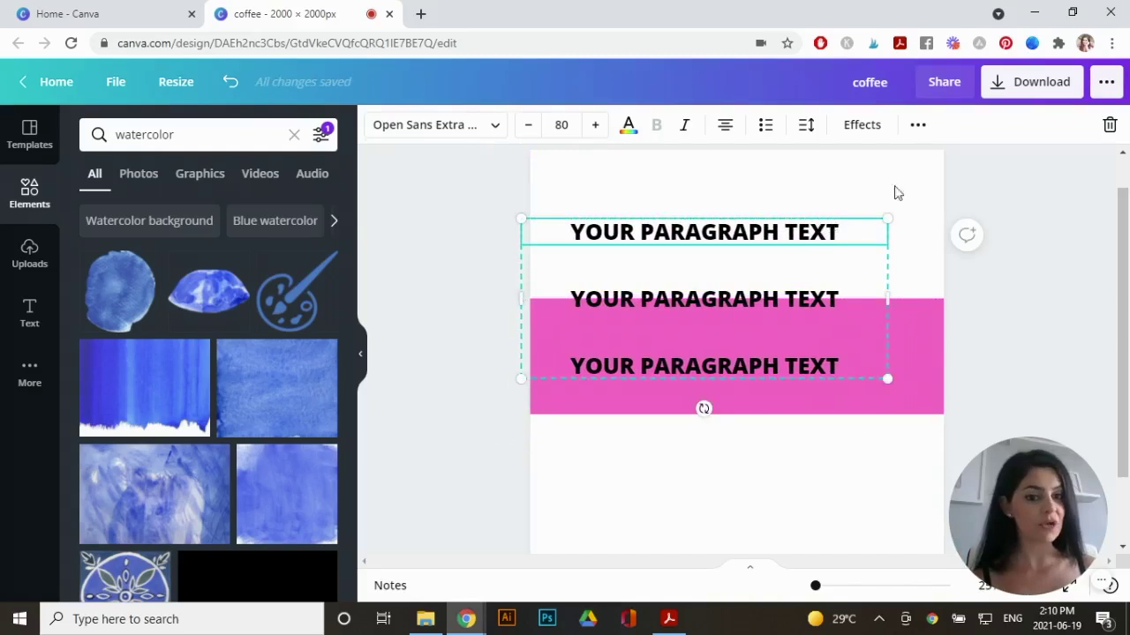
click(918, 128)
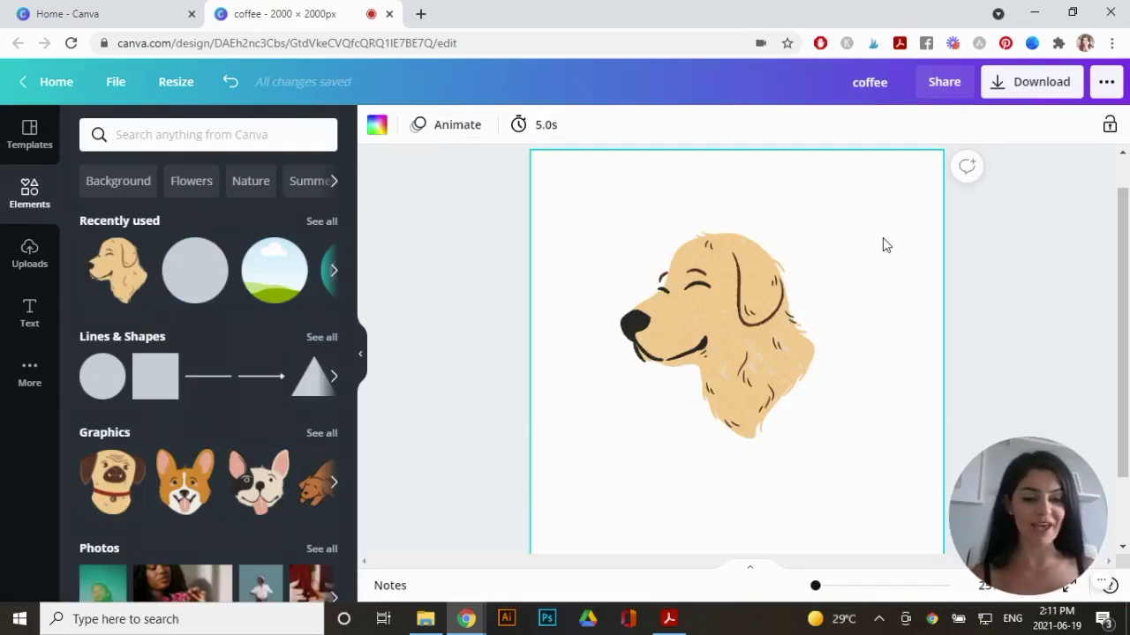
- Crop the back of the head and neck off the golden retriever graphic
click(743, 335)
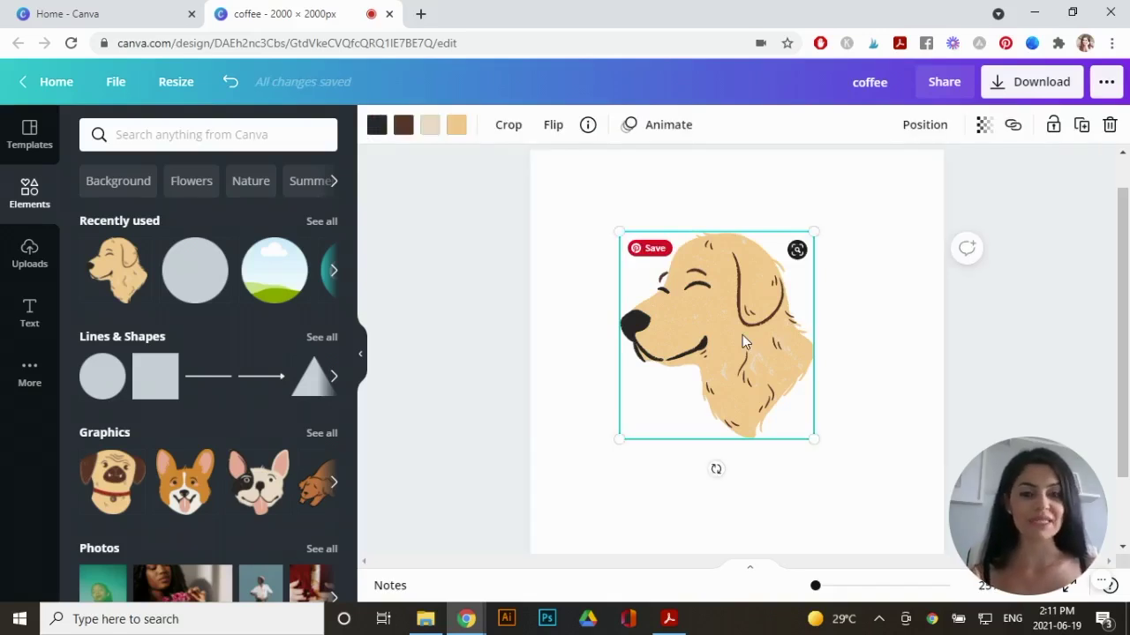
click(509, 129)
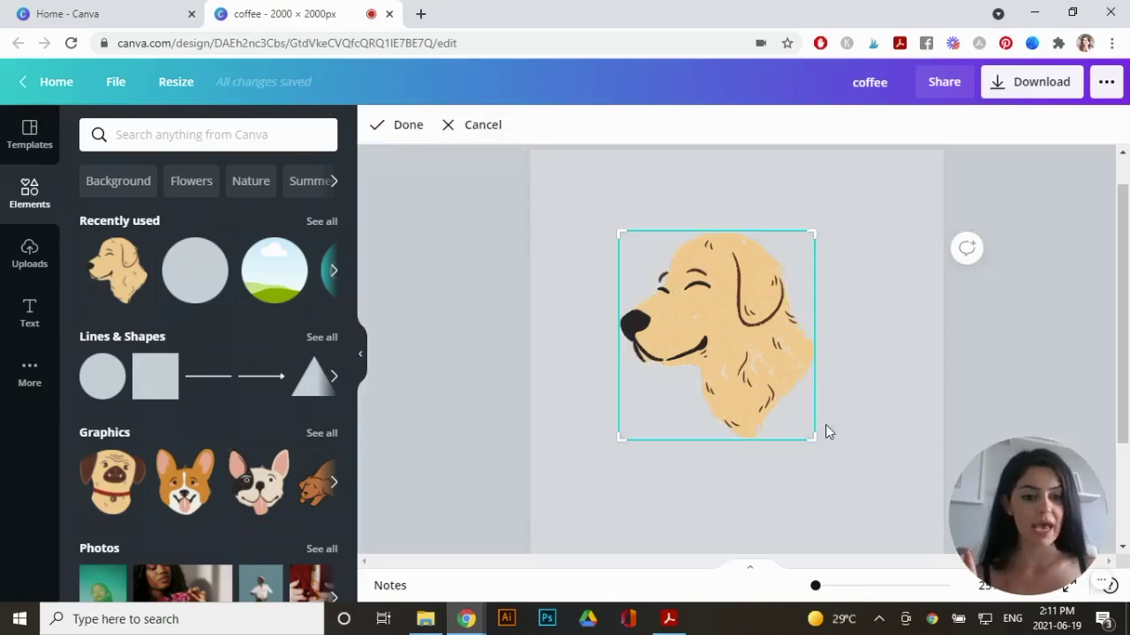
drag(812, 438, 751, 466)
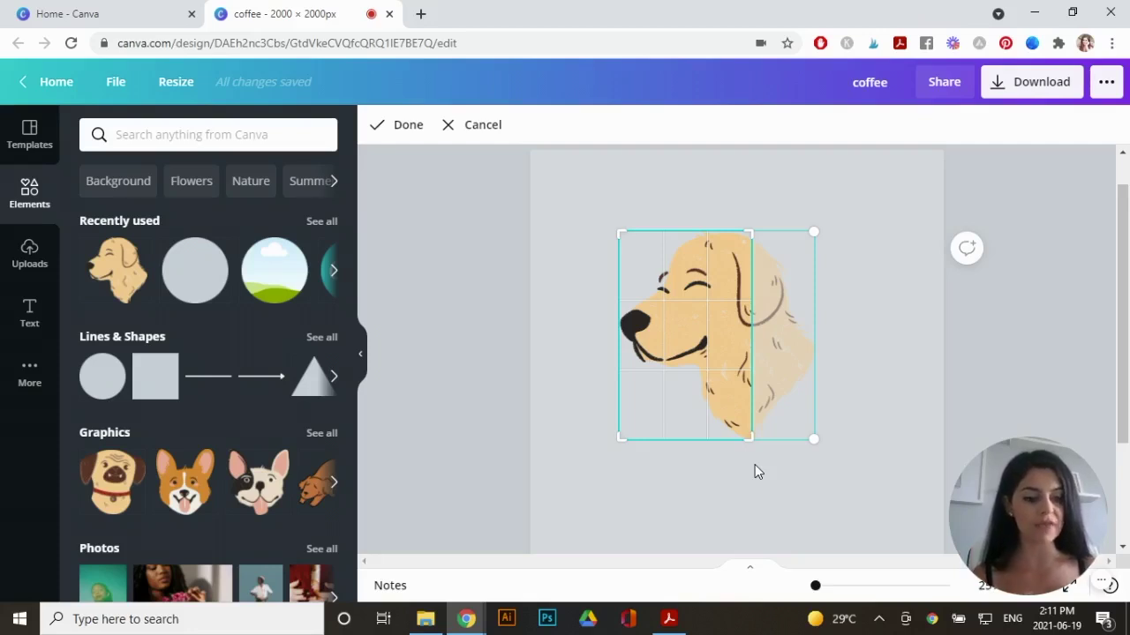
click(754, 472)
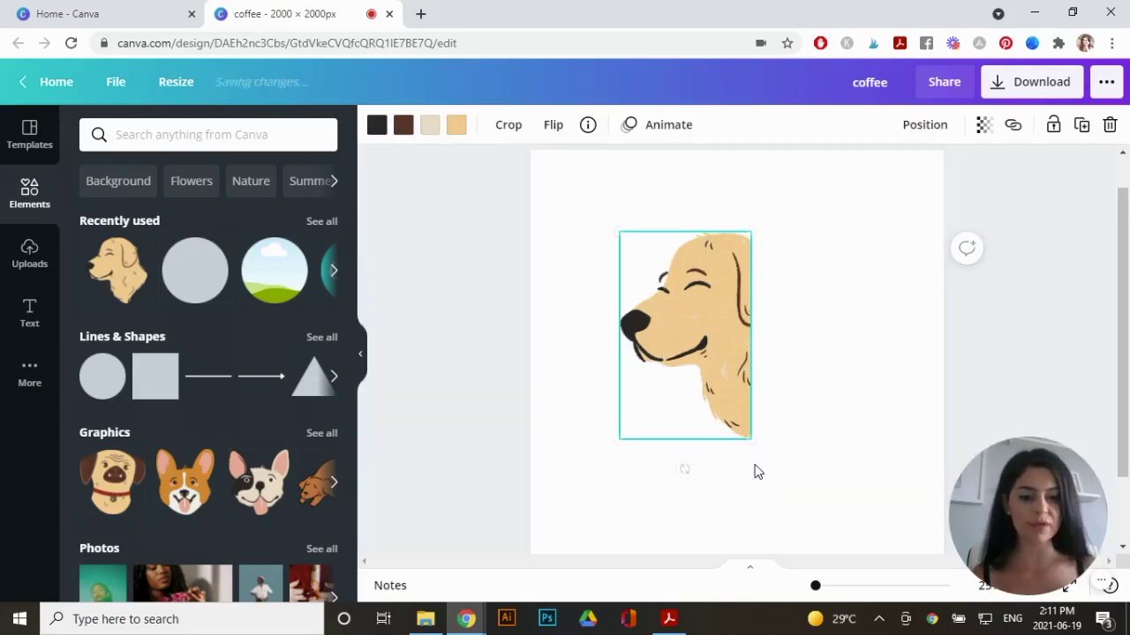
- Enlarge the cropped dog graphic and place its cut side flush against the page's right edge
drag(751, 431, 806, 528)
drag(749, 303, 887, 298)
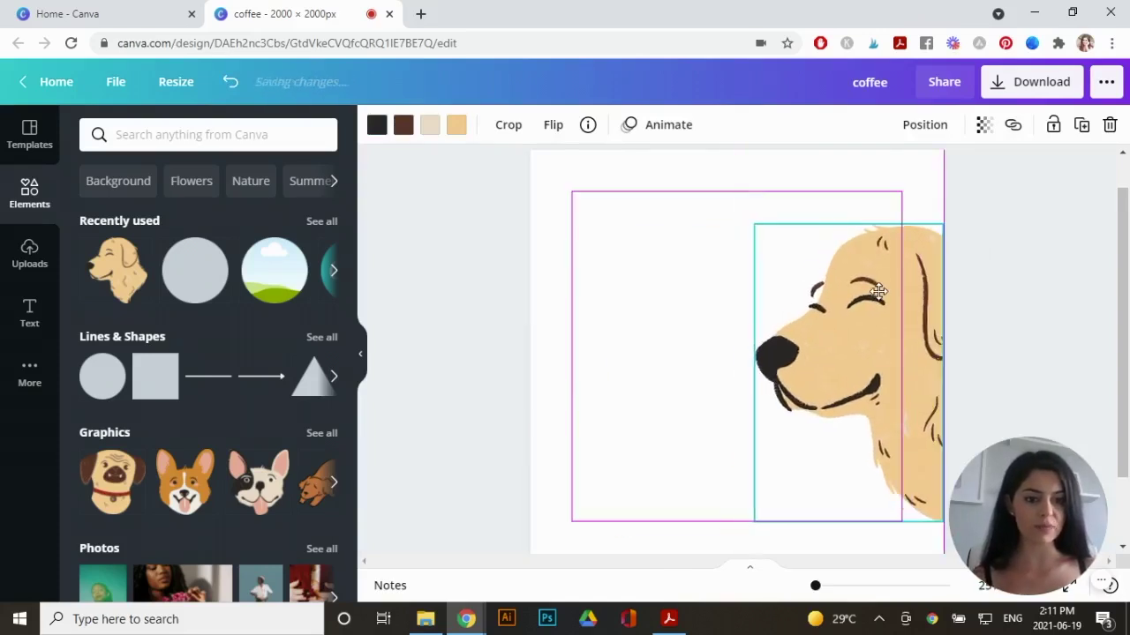
click(842, 205)
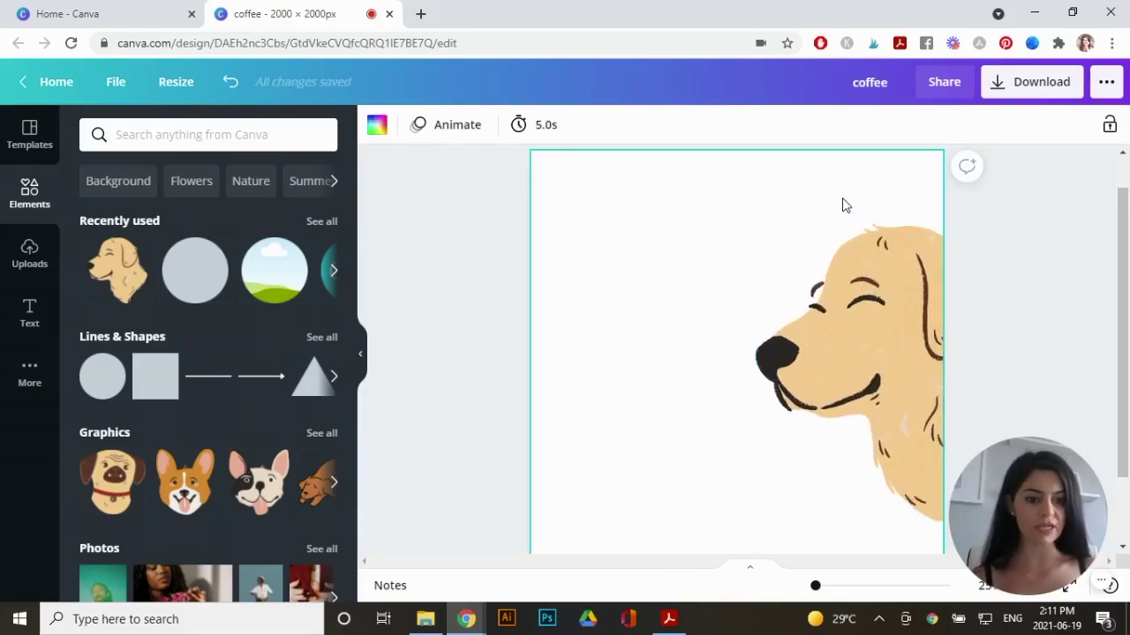
- Flip the dog graphic horizontally and move it against the page's left edge
click(854, 350)
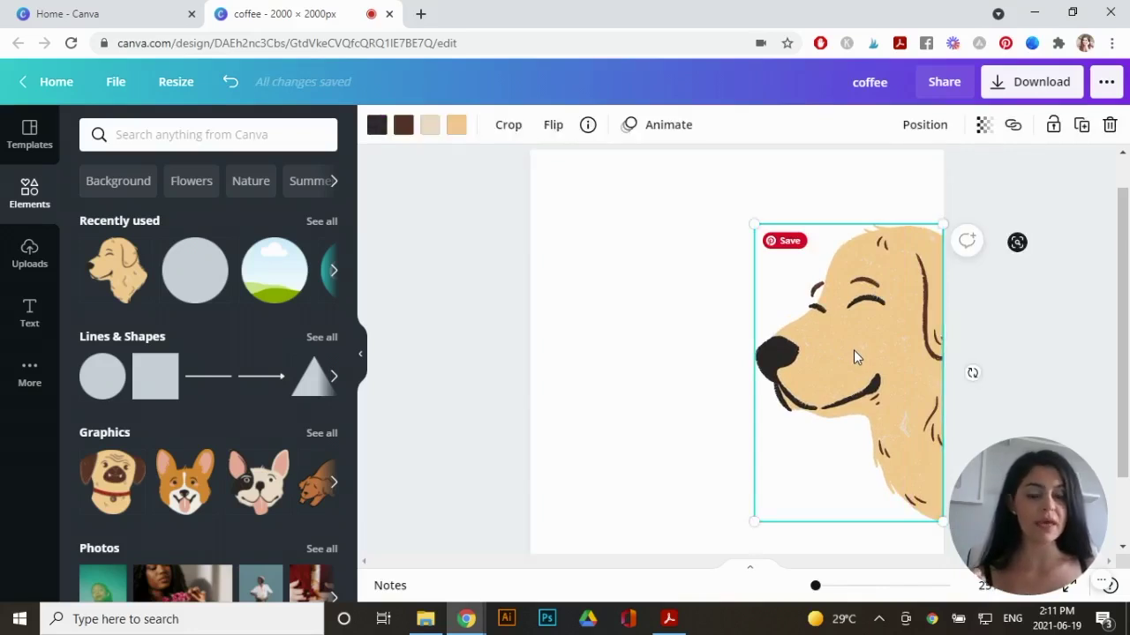
click(553, 125)
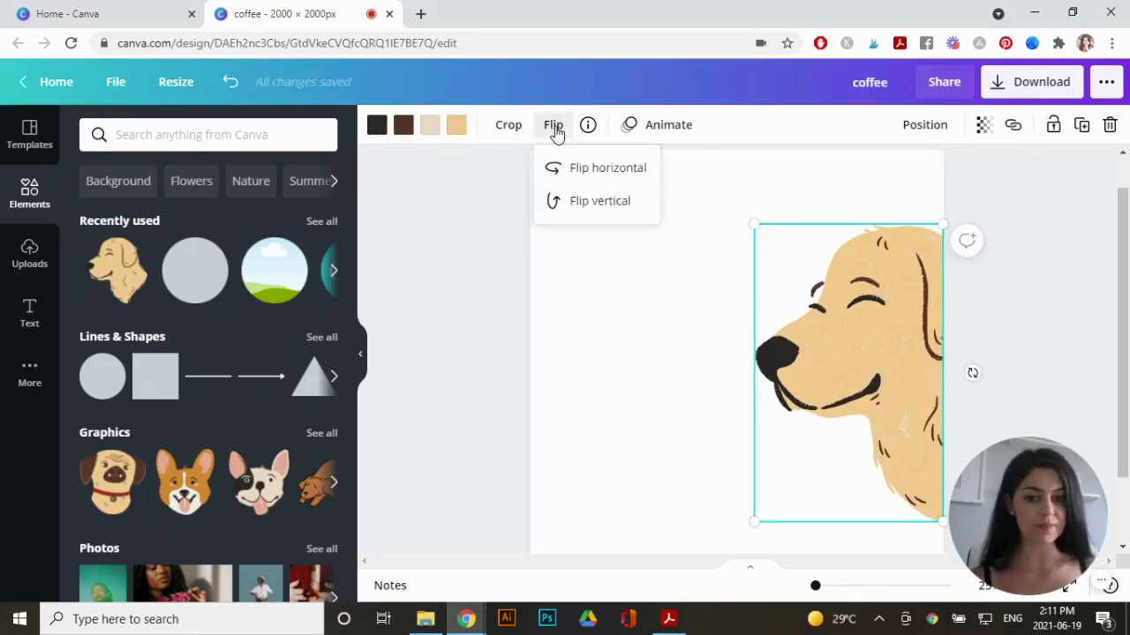
click(588, 167)
drag(870, 366, 642, 365)
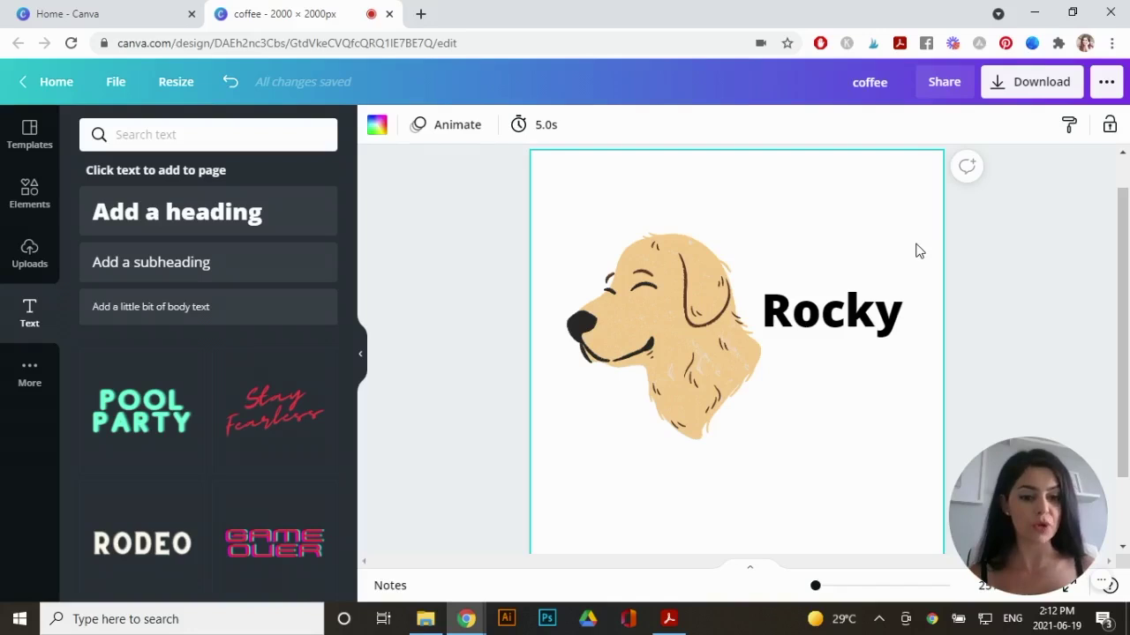
- Apply the Tumble element animation to the dog graphic beside the Rocky heading
click(689, 308)
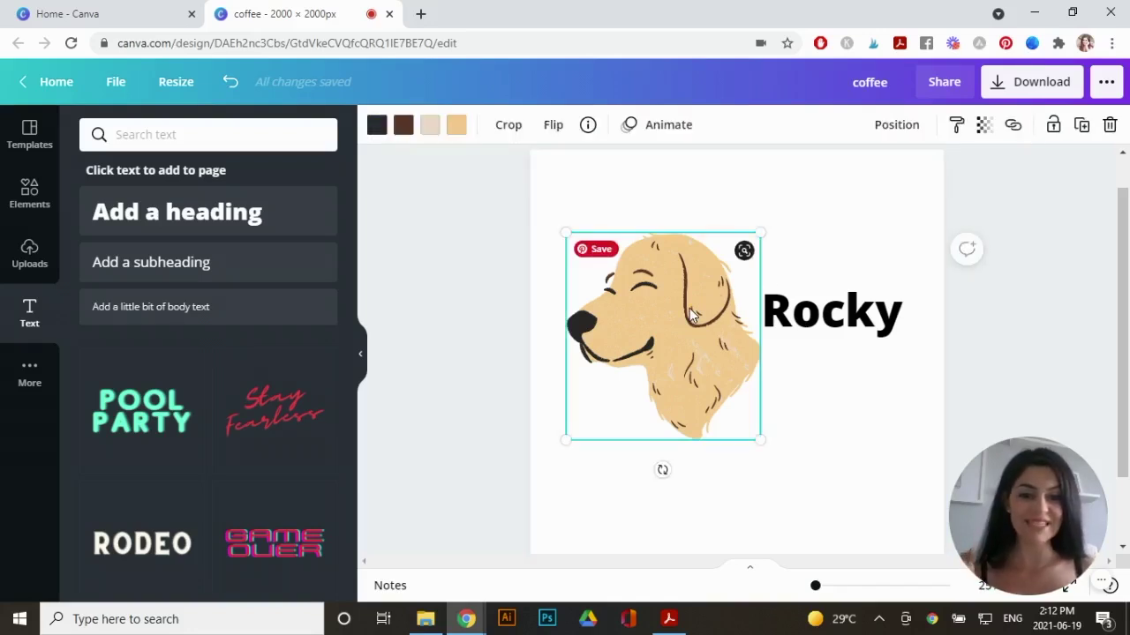
click(662, 133)
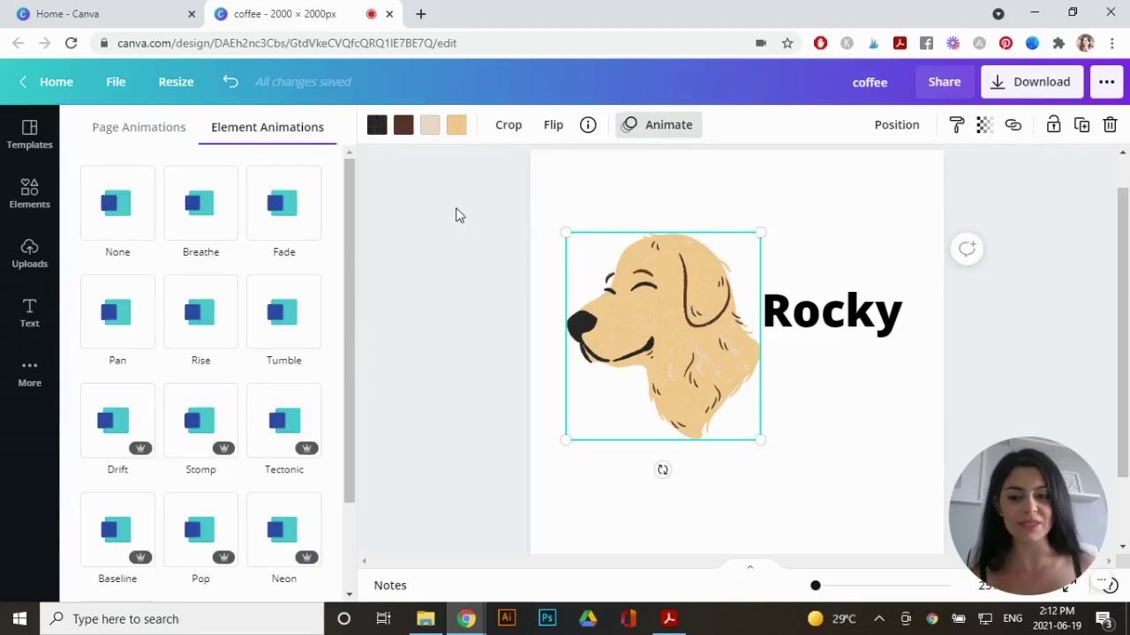
click(300, 207)
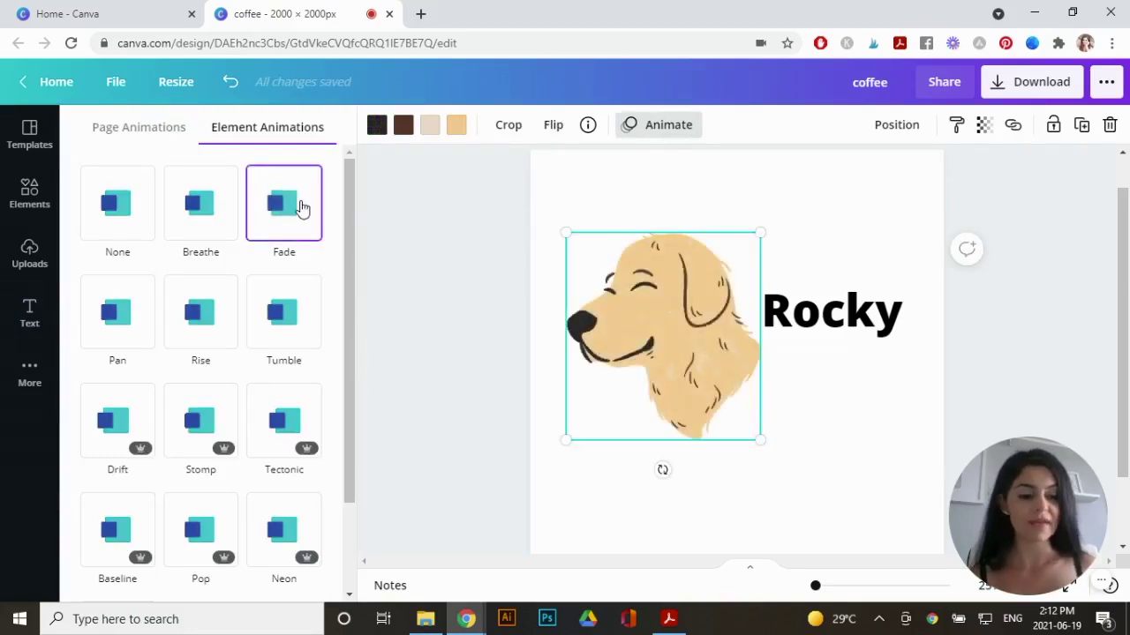
click(295, 313)
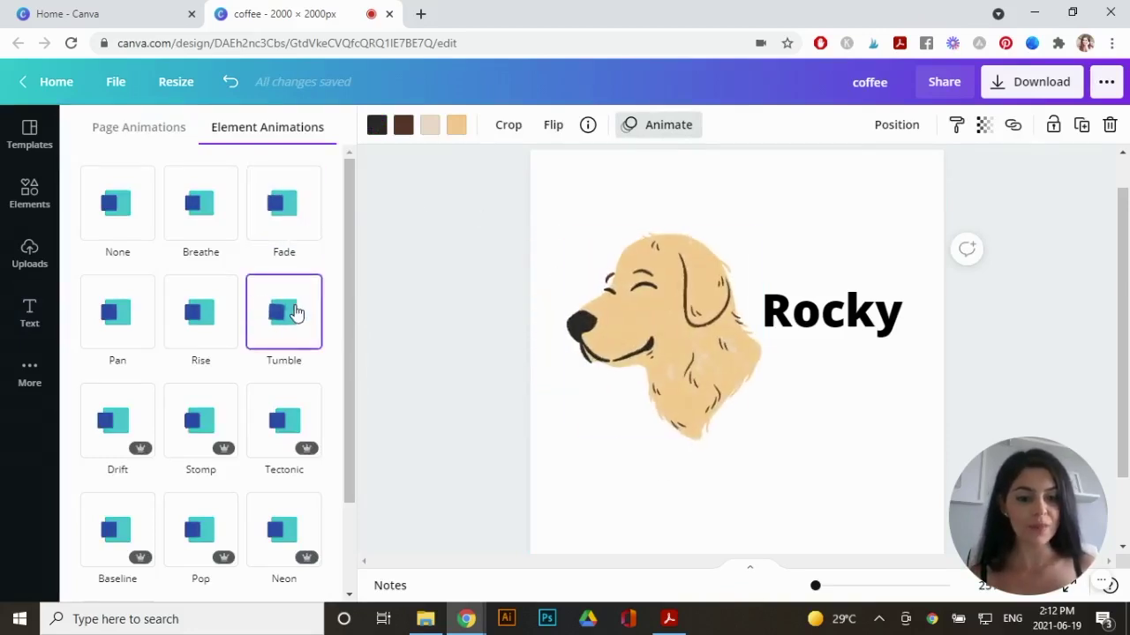
click(295, 313)
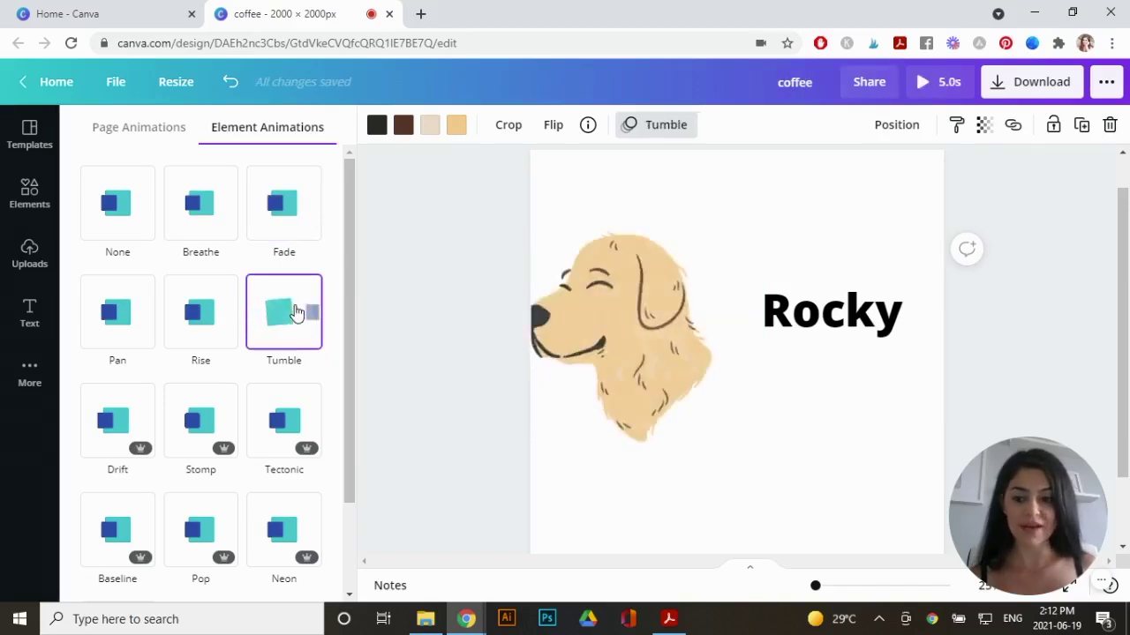
- Apply the Fade text animation to the Rocky heading
click(850, 323)
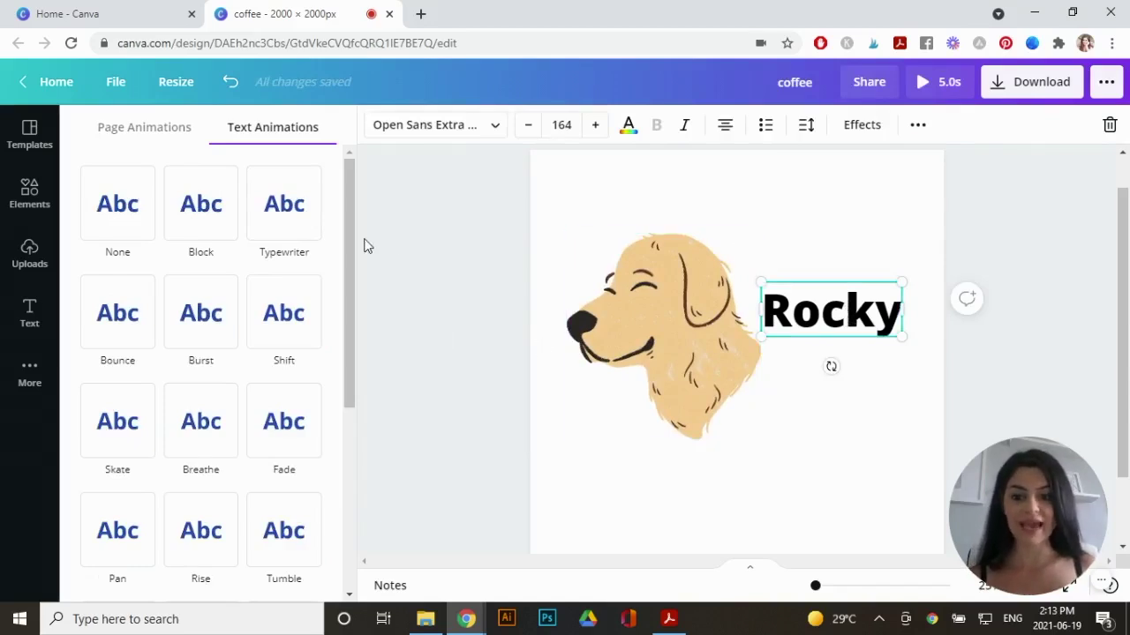
drag(351, 253, 351, 261)
click(282, 422)
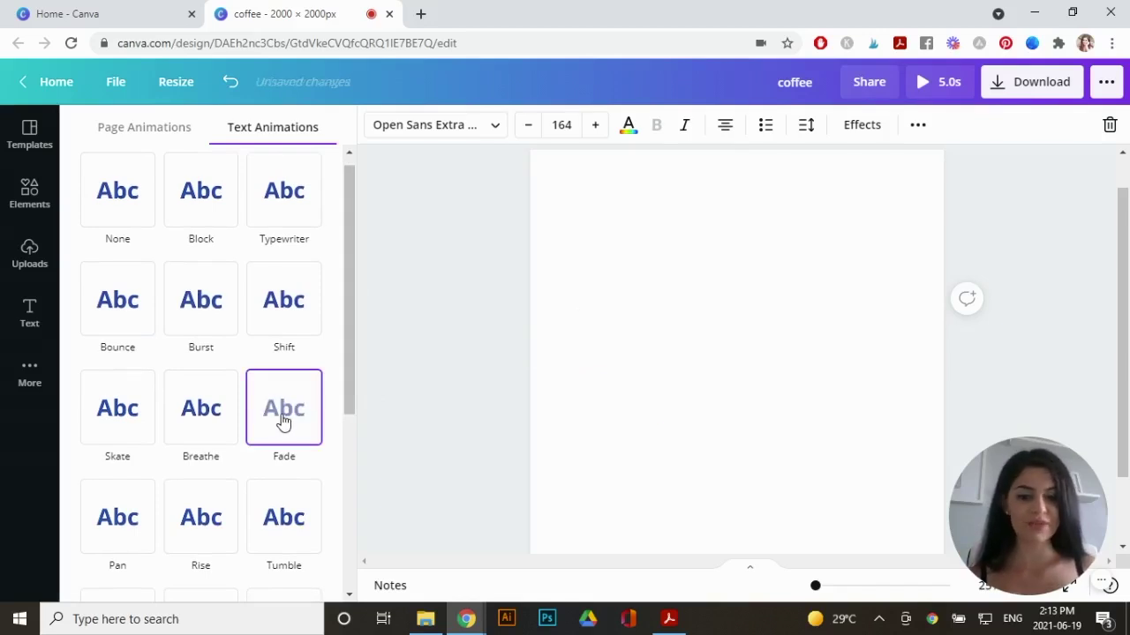
click(776, 380)
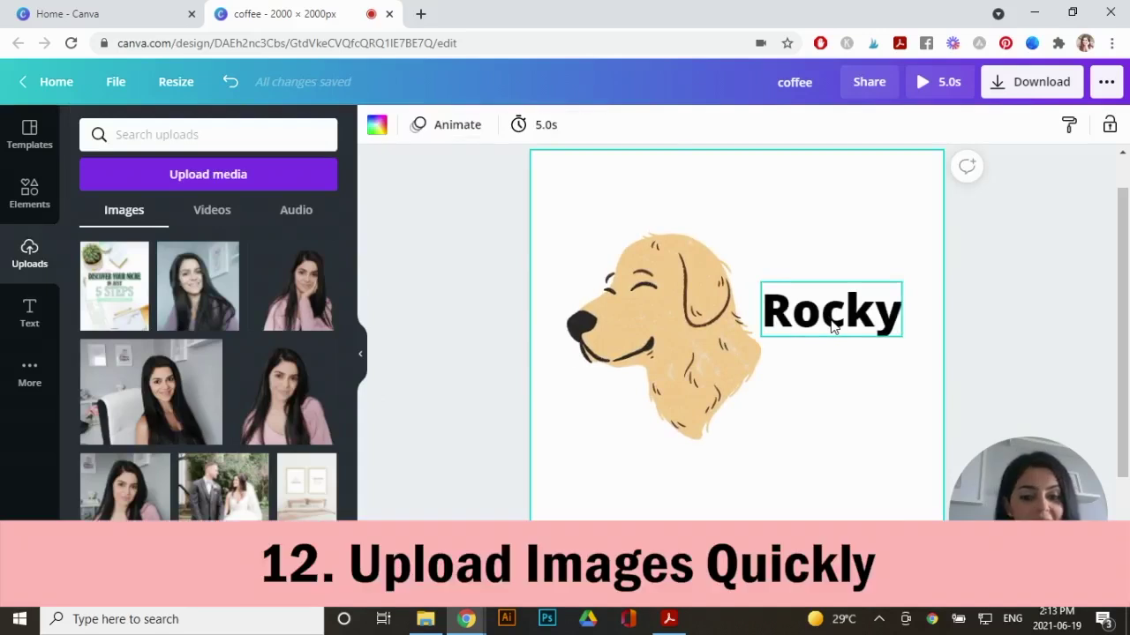
- Move the Rocky heading and the dog graphic up to the top of the page to free space below
drag(833, 320, 847, 212)
drag(688, 389, 665, 311)
click(814, 396)
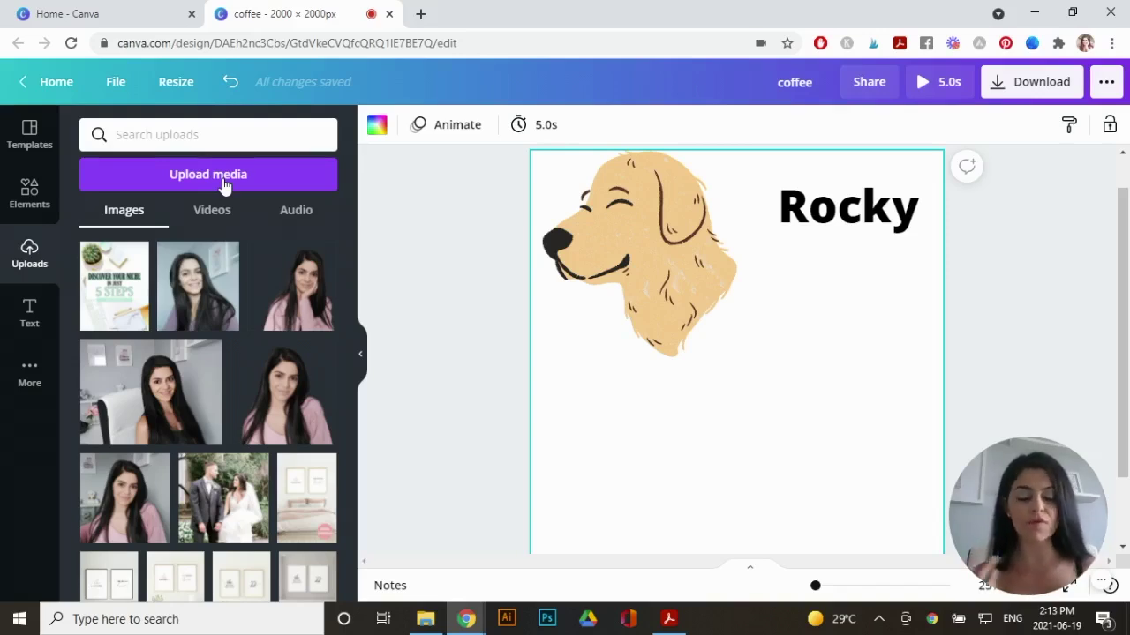
- Upload photo 20210206_131138 from the 24. Canva Tips & Tricks folder in File Explorer straight onto the page, and delete it from the canvas
click(425, 619)
drag(378, 113, 348, 94)
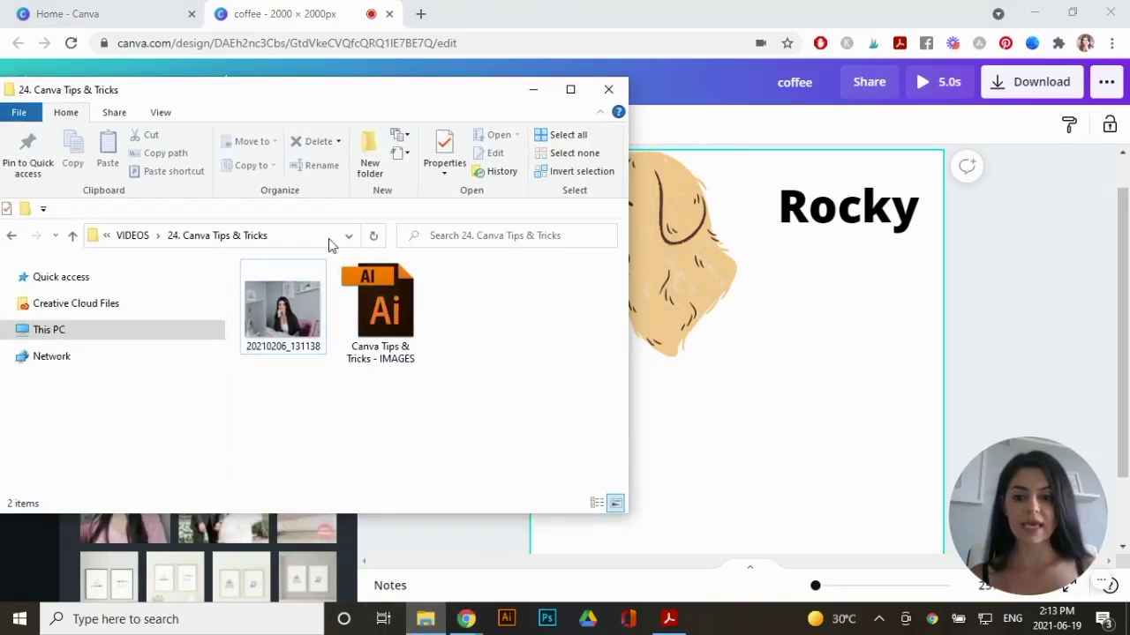
click(284, 304)
drag(284, 305, 742, 434)
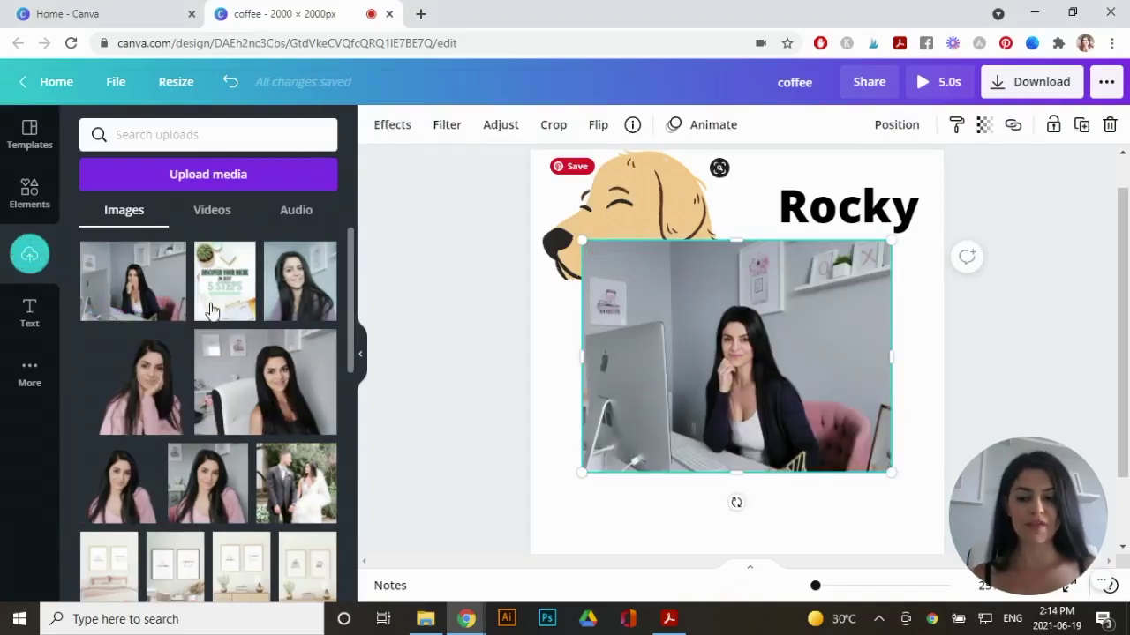
key(Delete)
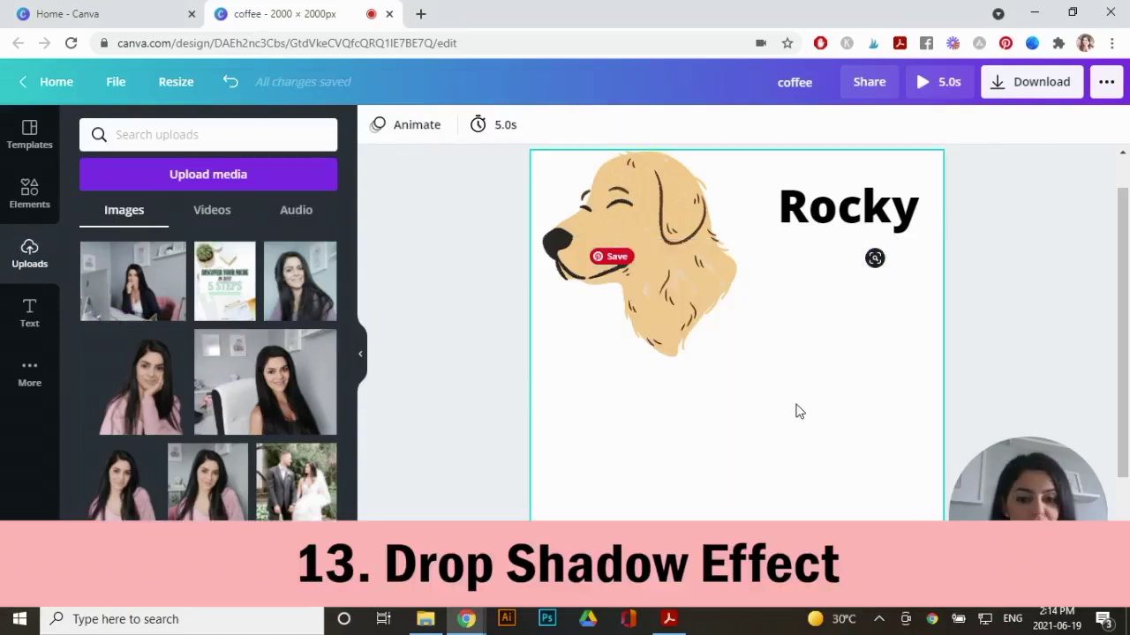
- Add the uploaded cutout portrait in the pink sweater and align it with the page's bottom edge
scroll(798, 411, down, 2)
click(142, 388)
drag(738, 321, 726, 390)
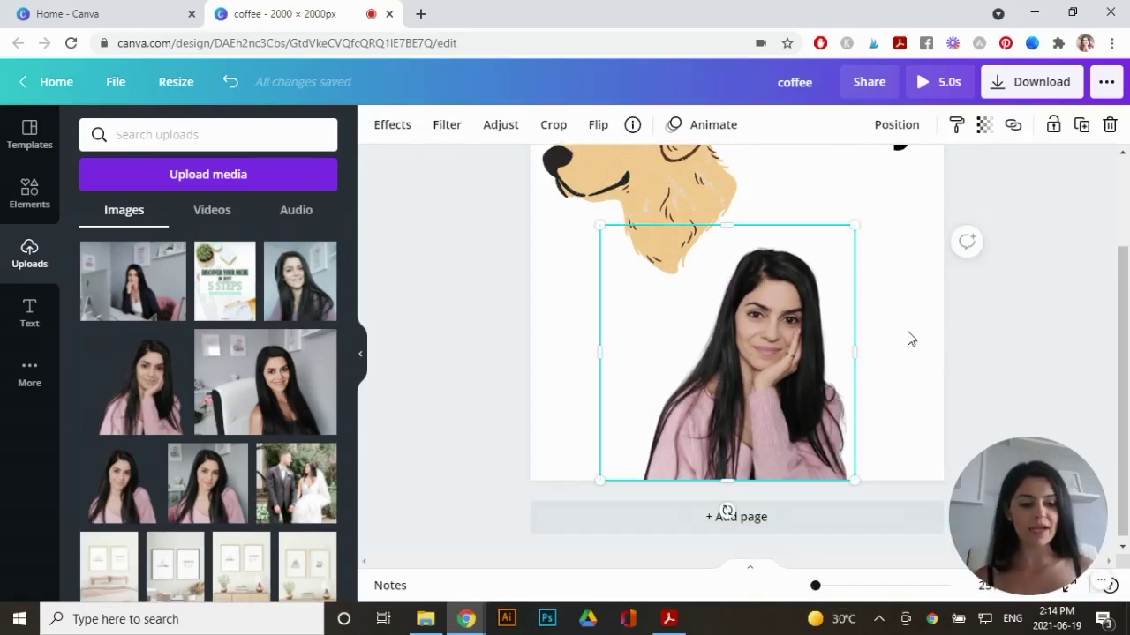
mouse_move(797, 359)
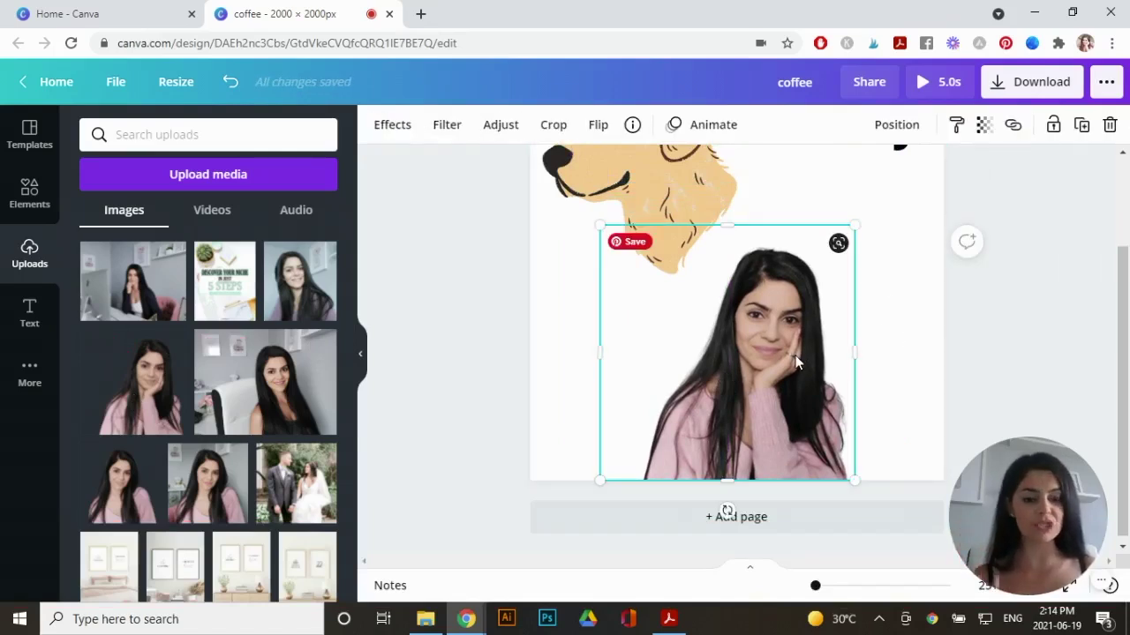
- Give the portrait a Drop shadow effect with offset 3 and increase its blur
click(394, 125)
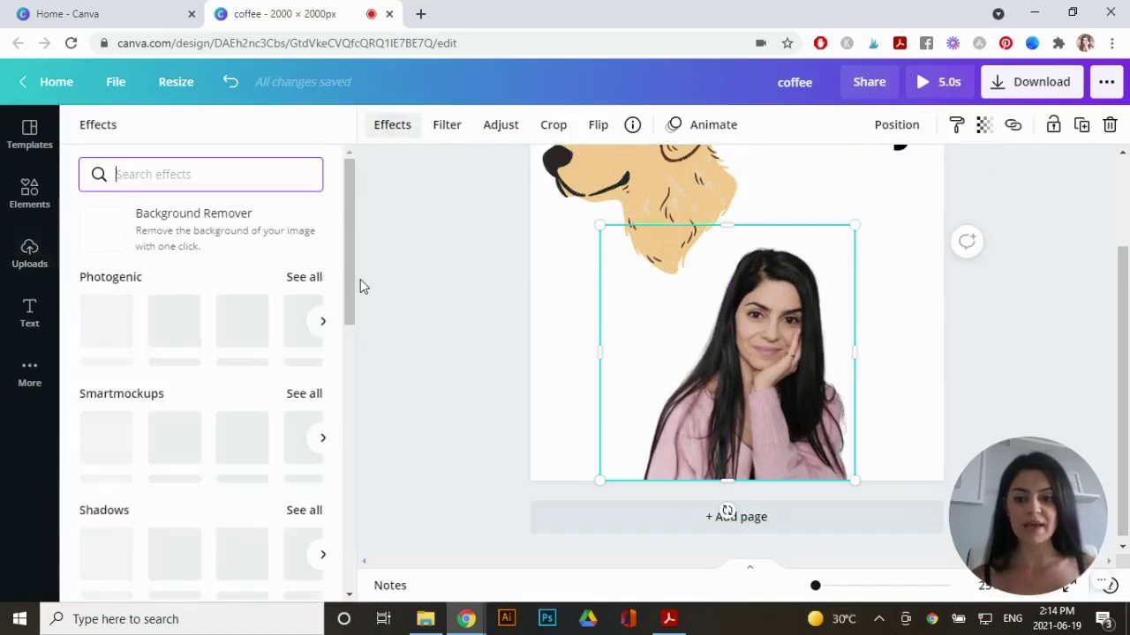
scroll(348, 272, down, 2)
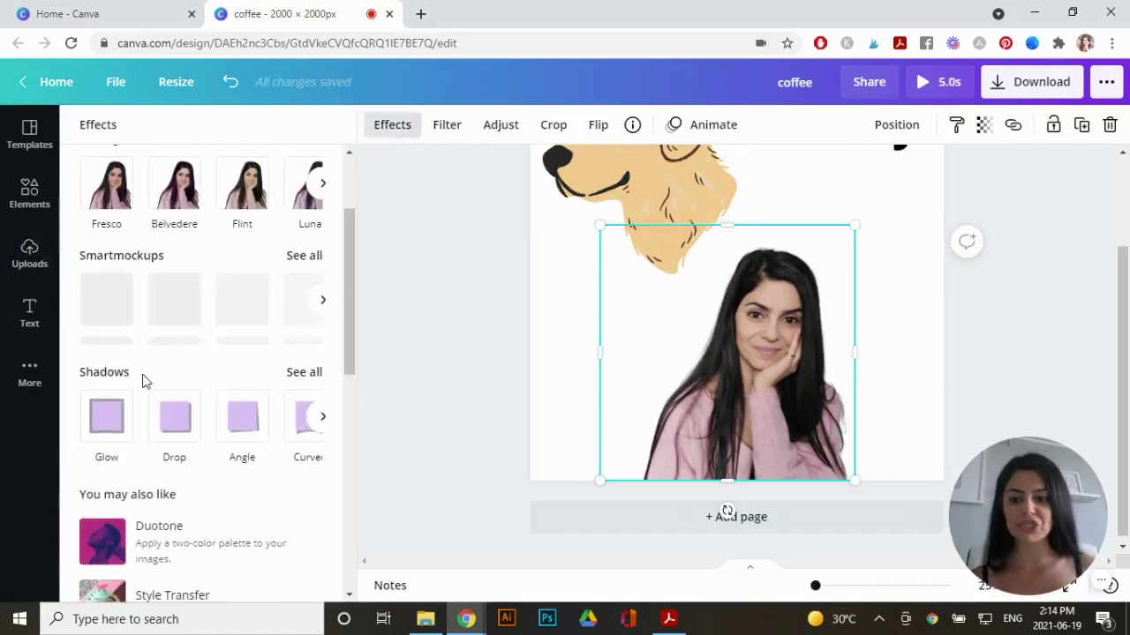
click(181, 430)
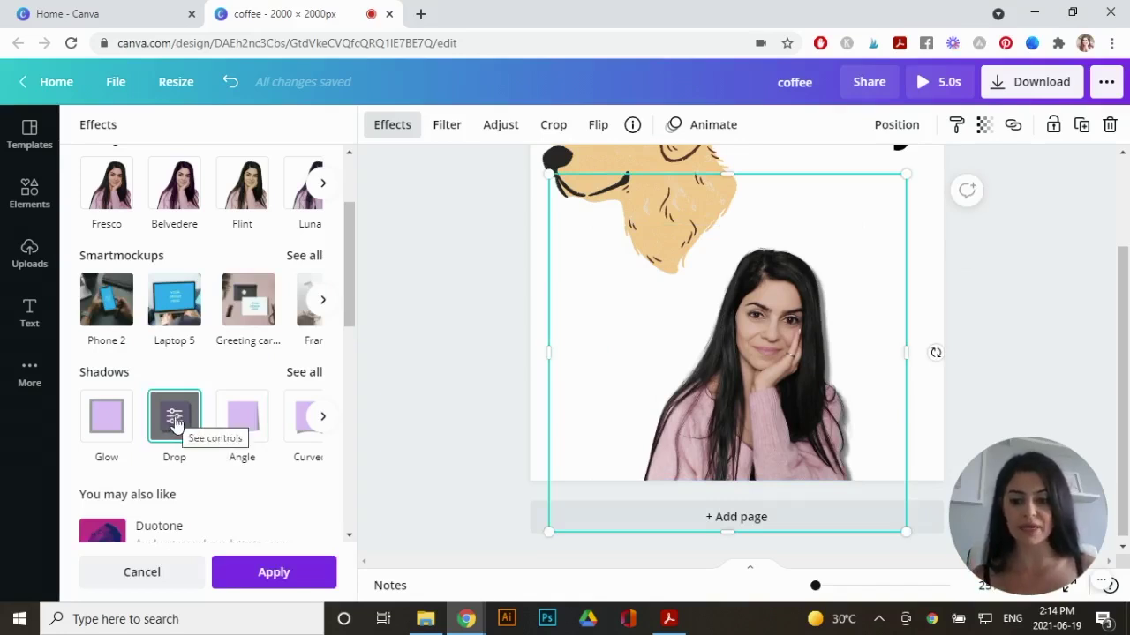
click(174, 420)
mouse_move(177, 253)
mouse_down()
mouse_move(207, 253)
mouse_move(176, 253)
mouse_up()
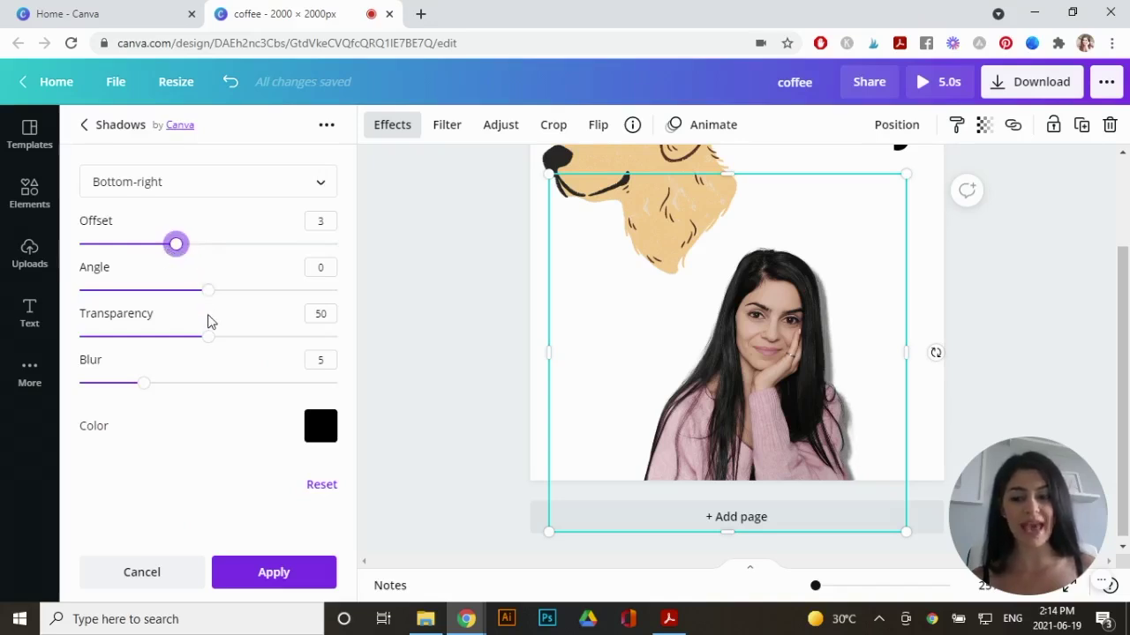
drag(146, 386, 197, 384)
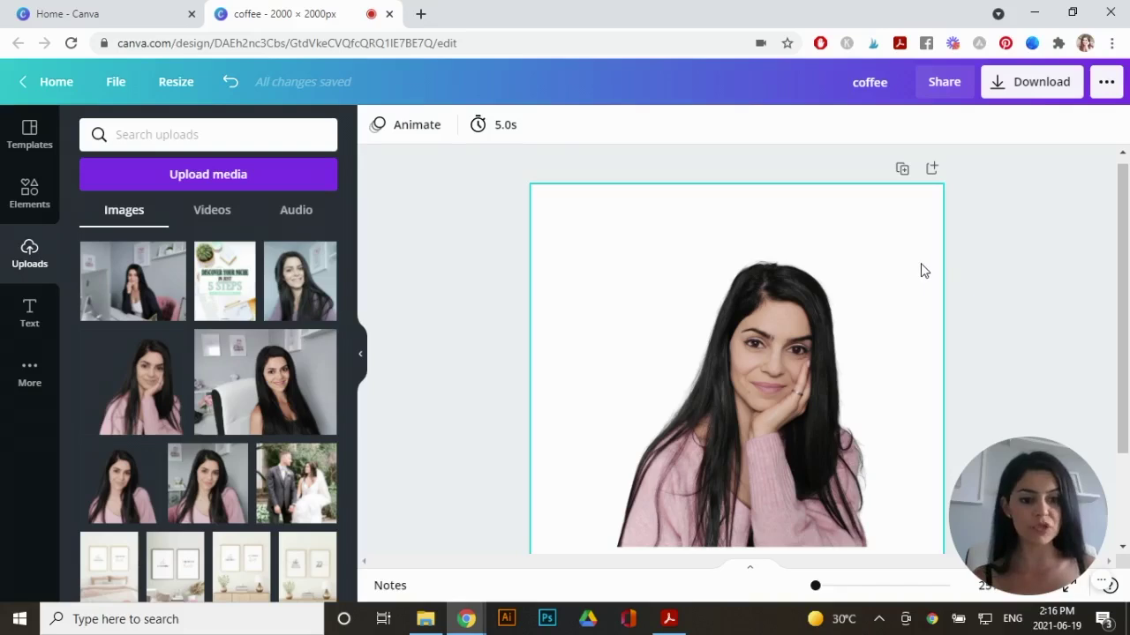
- Set the page background to the pink from the Demo Palette
click(918, 269)
click(377, 126)
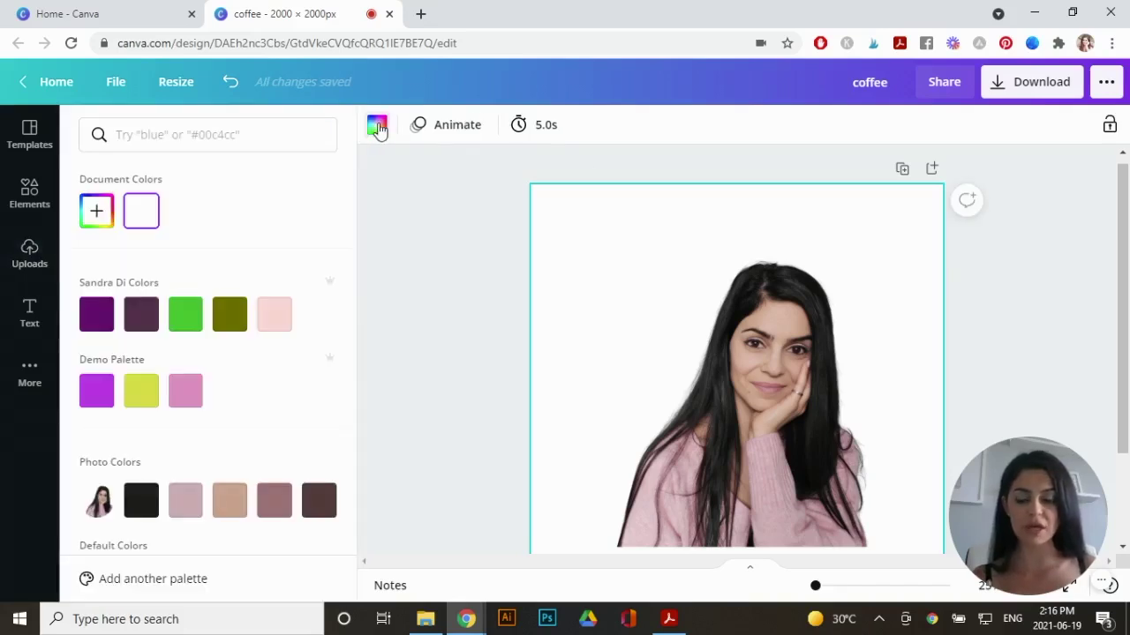
click(185, 391)
click(1000, 309)
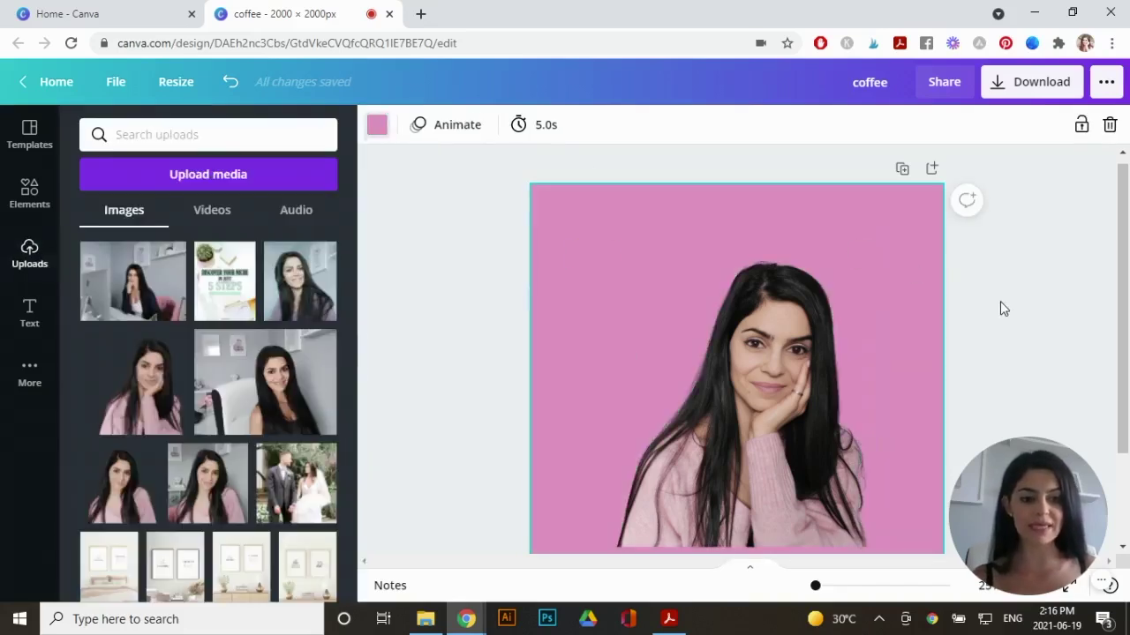
- Apply the Glow shadow effect to the portrait and open its settings
click(763, 338)
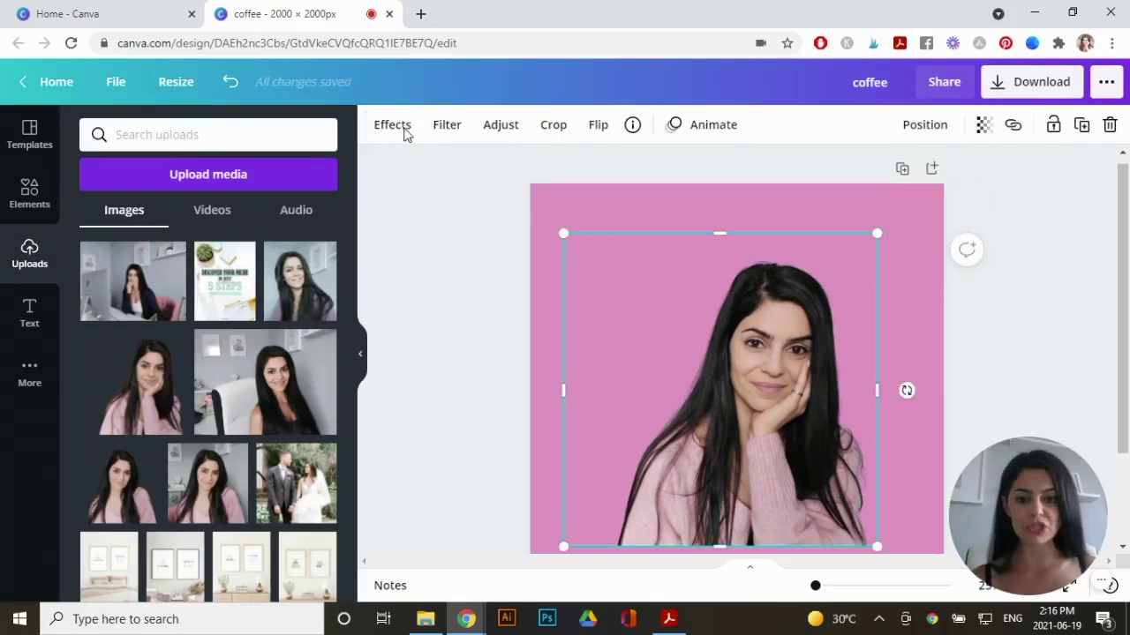
click(393, 125)
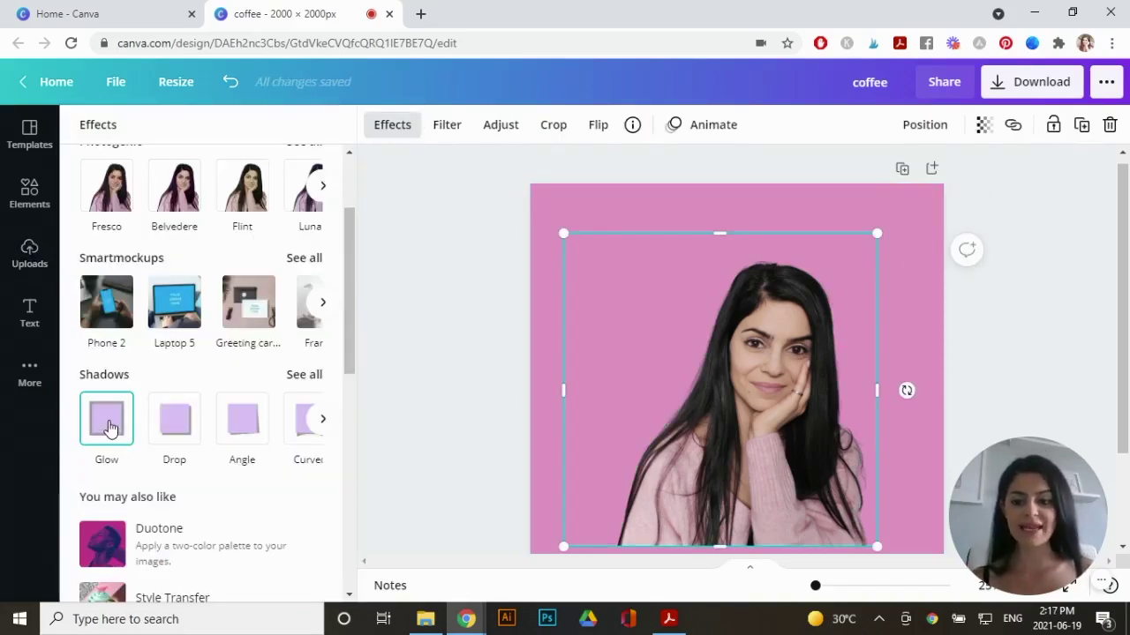
click(107, 420)
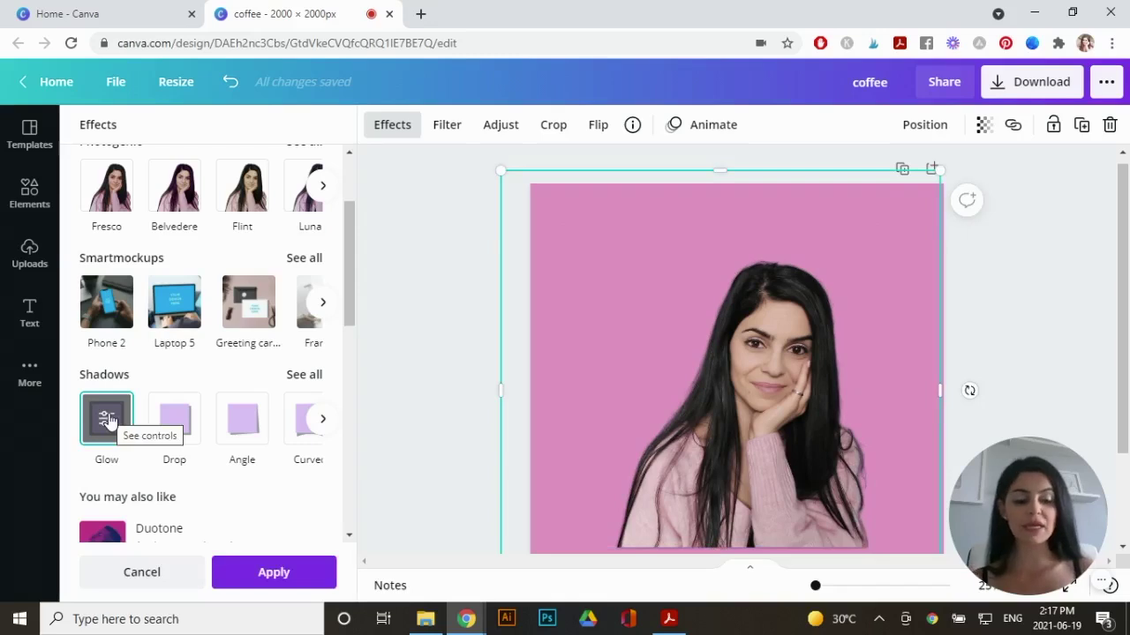
click(107, 420)
- Make the portrait's glow white, set its transparency to 100 and increase its size
click(322, 348)
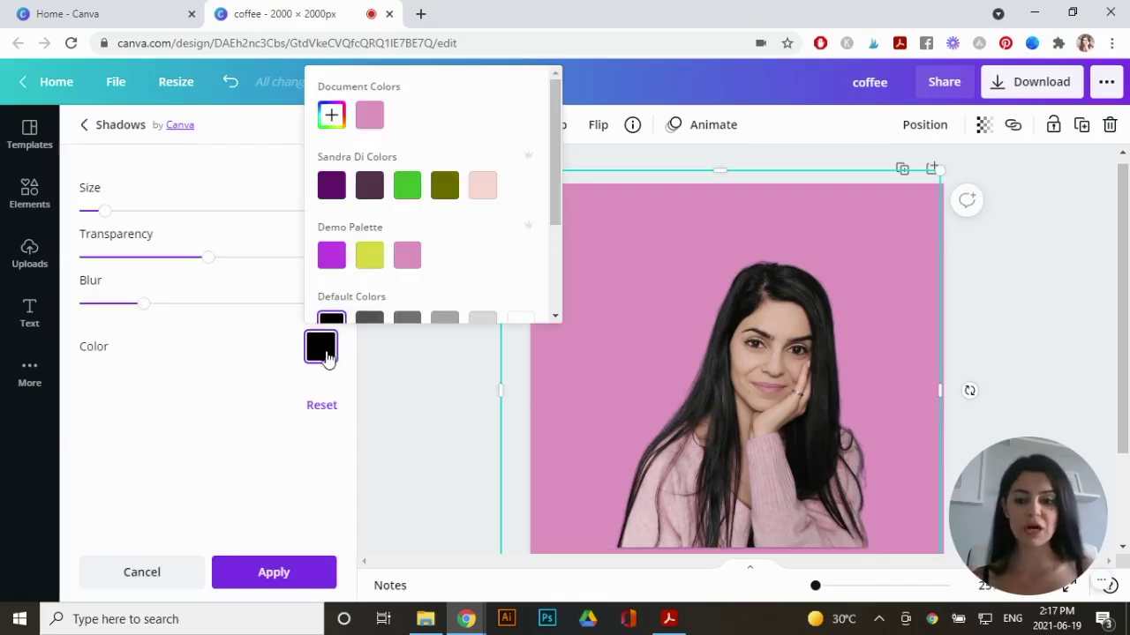
scroll(556, 221, down, 2)
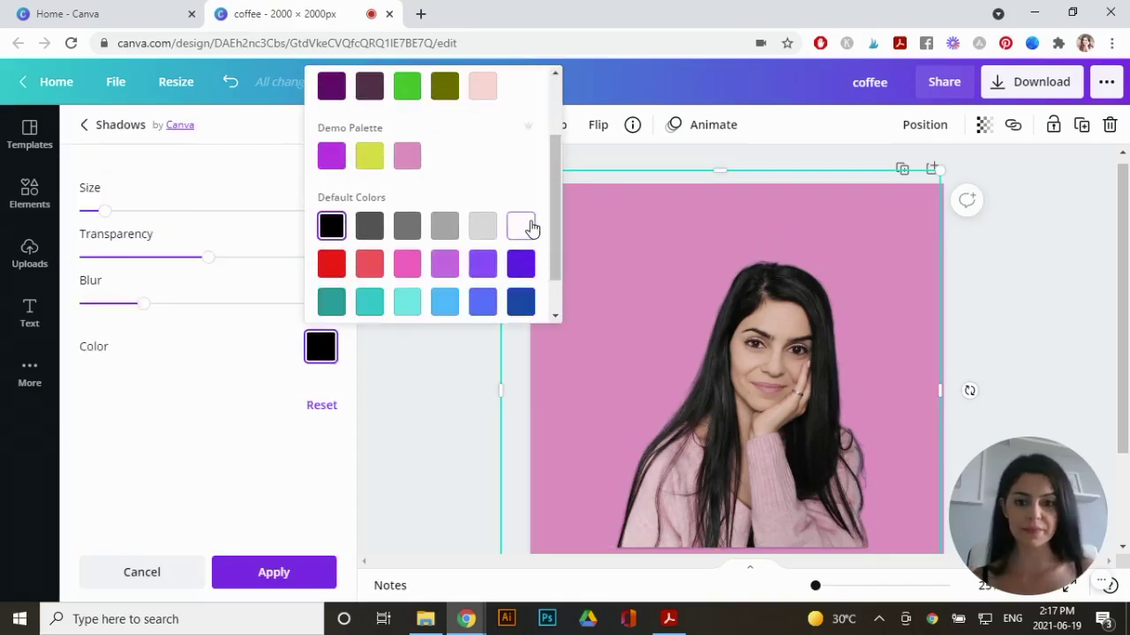
click(528, 228)
drag(211, 258, 370, 259)
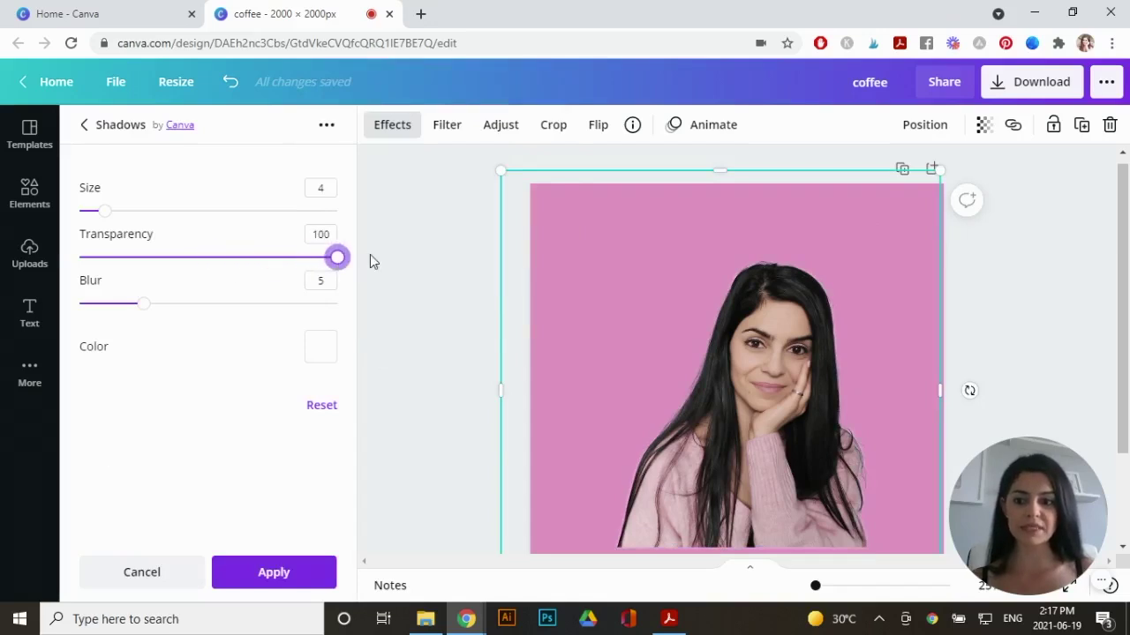
drag(104, 211, 157, 216)
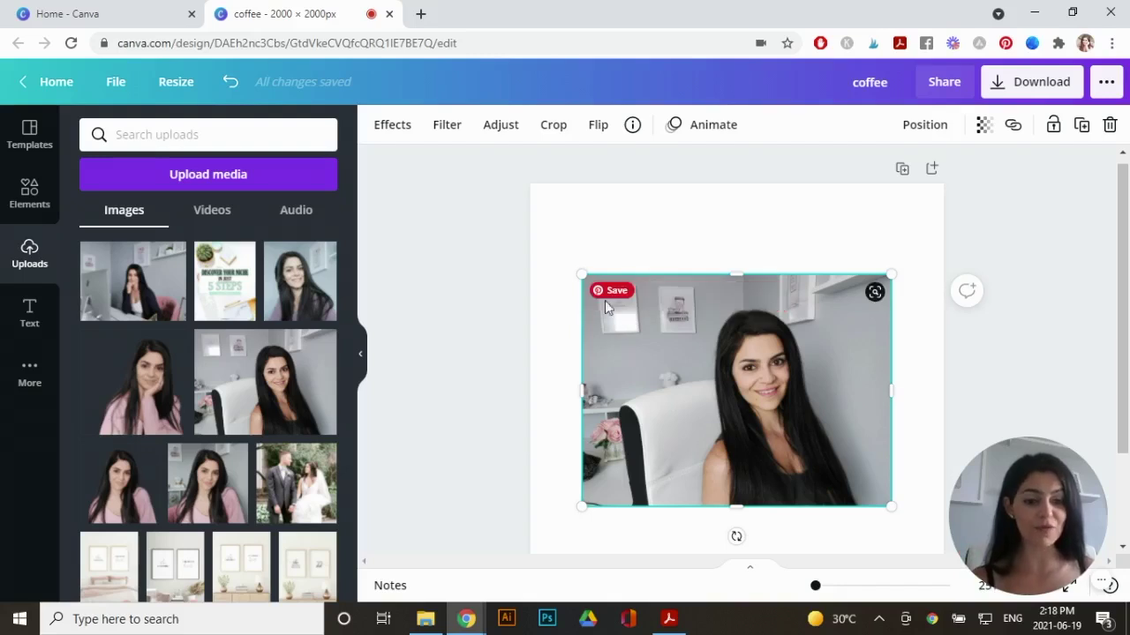
- Enlarge the photo of the woman in the white chair and remove its background
drag(578, 270, 484, 201)
click(412, 125)
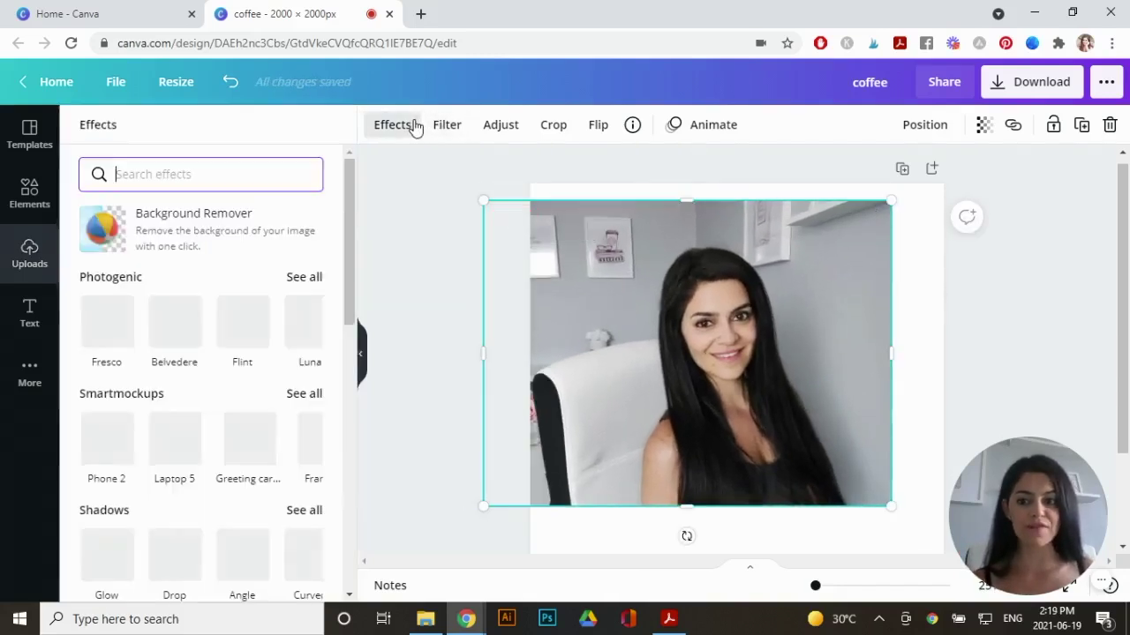
click(219, 232)
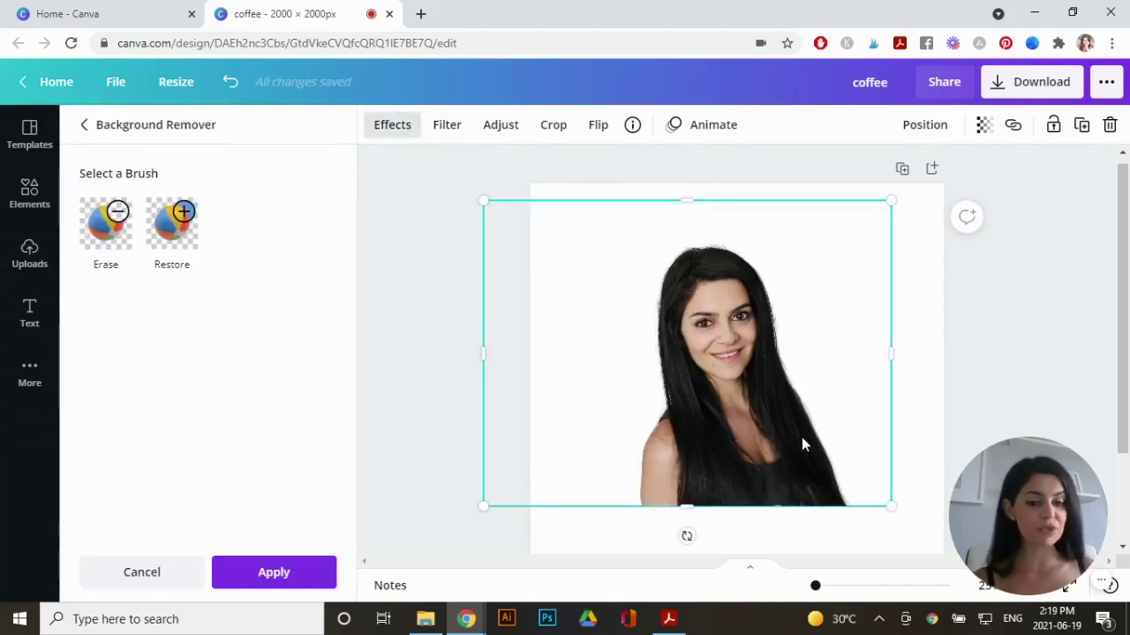
drag(799, 459, 810, 484)
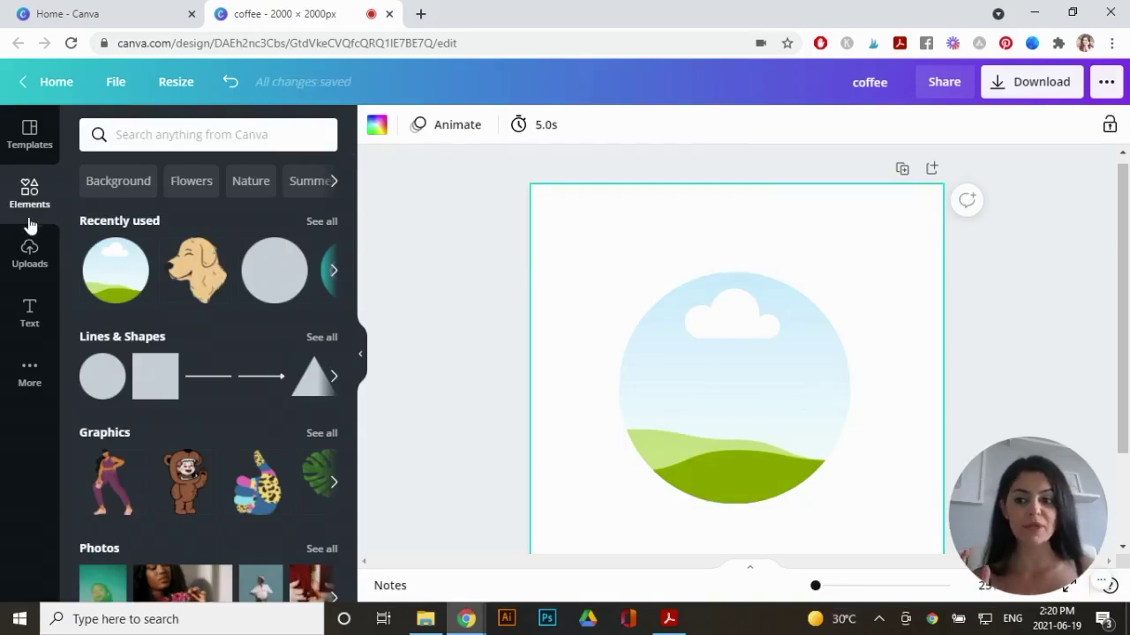
- Search the elements library for "frames"
drag(355, 202, 371, 462)
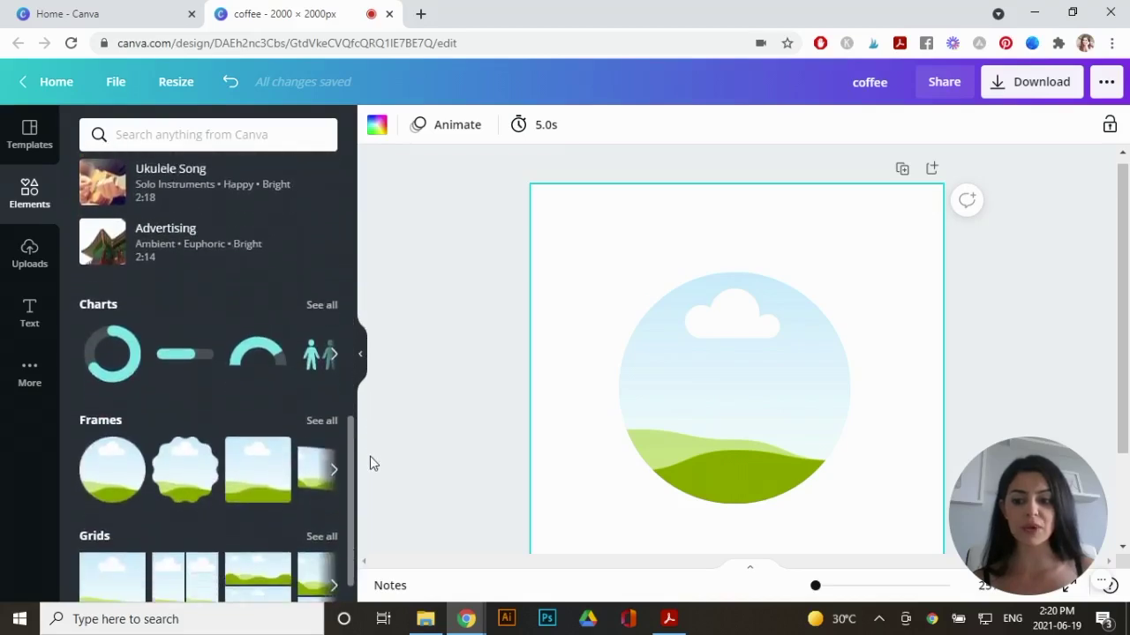
click(178, 137)
text(frames)
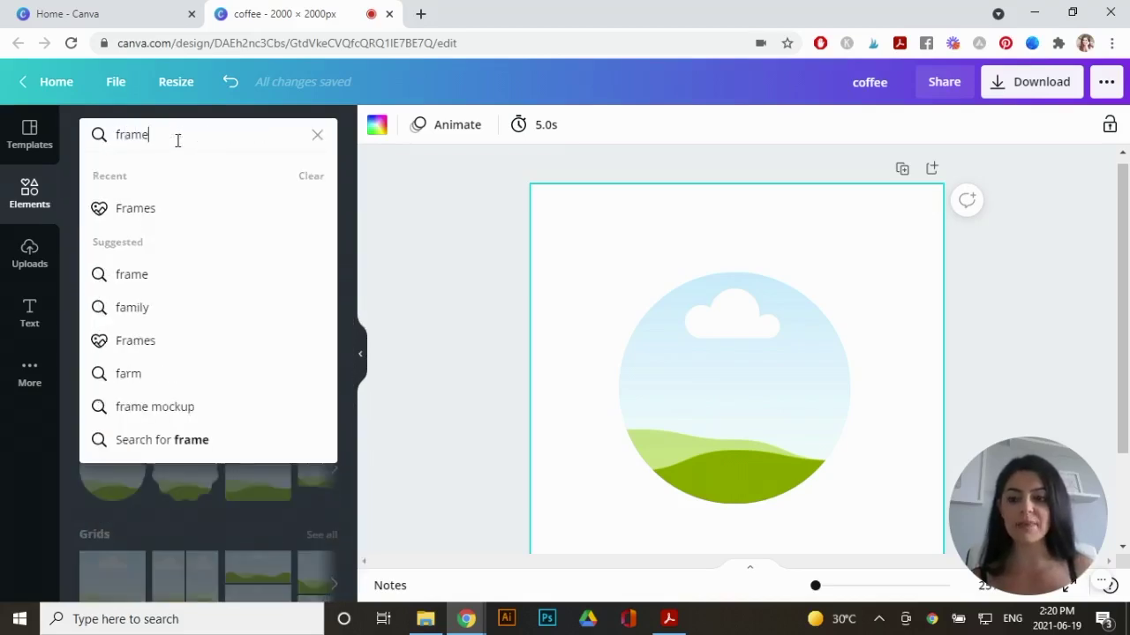
key(Return)
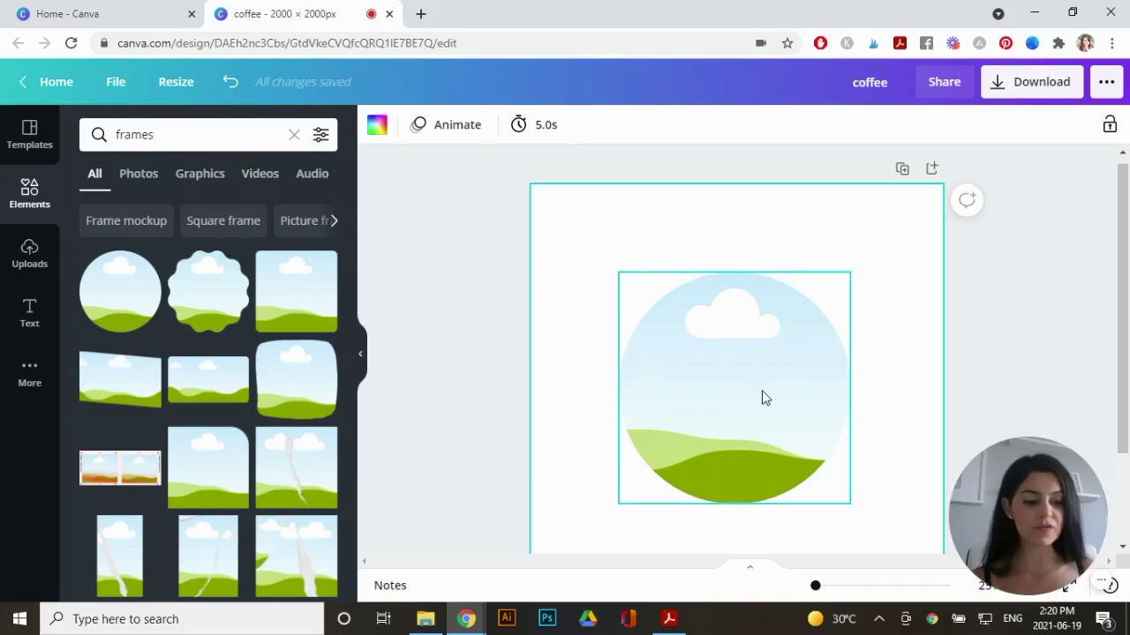
- Fill the circular frame on the page with the uploaded pink-sweater portrait that has a grey background
click(31, 258)
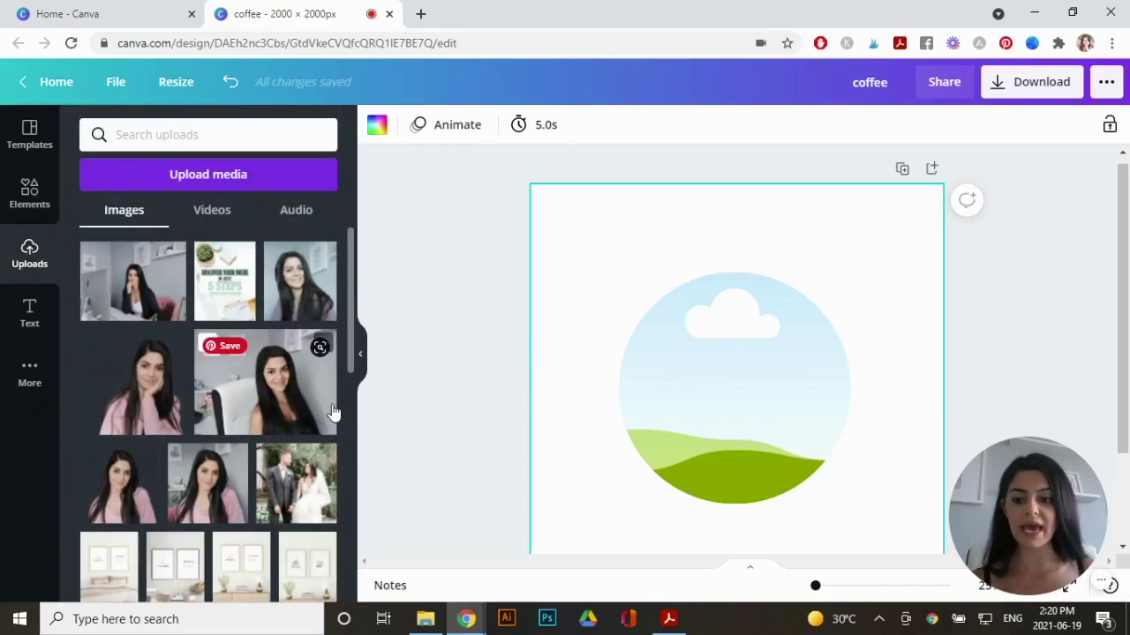
scroll(306, 412, down, 2)
drag(201, 408, 660, 401)
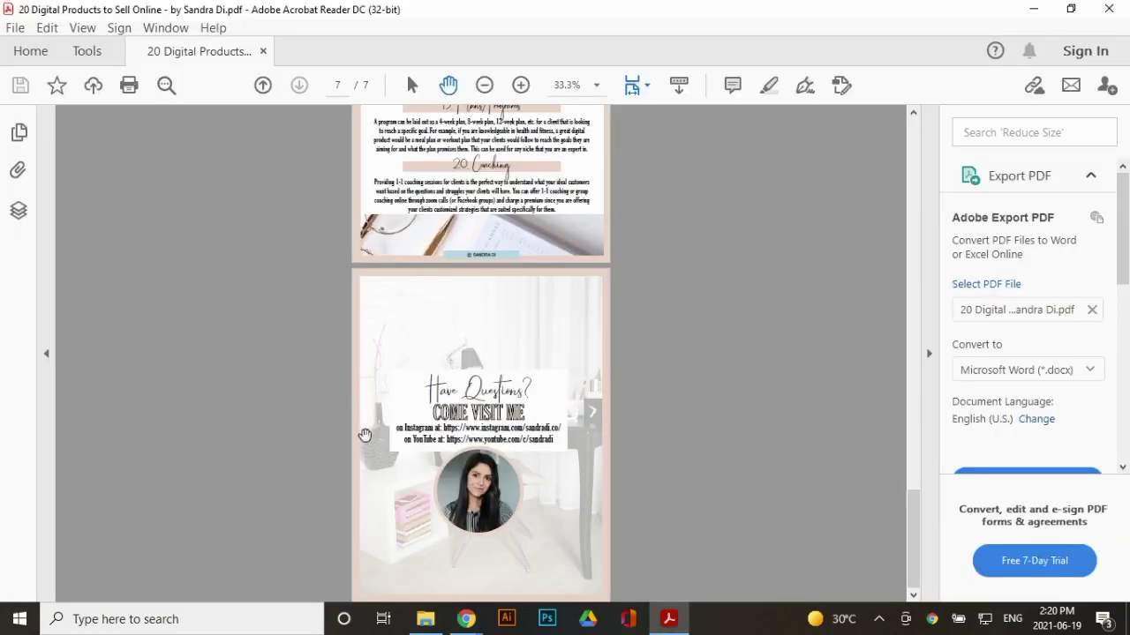
- Examine the circular framed portrait on the last page of the 20 Digital Products to Sell Online PDF in Acrobat Reader
ctrl+scroll(529, 471, up, 2)
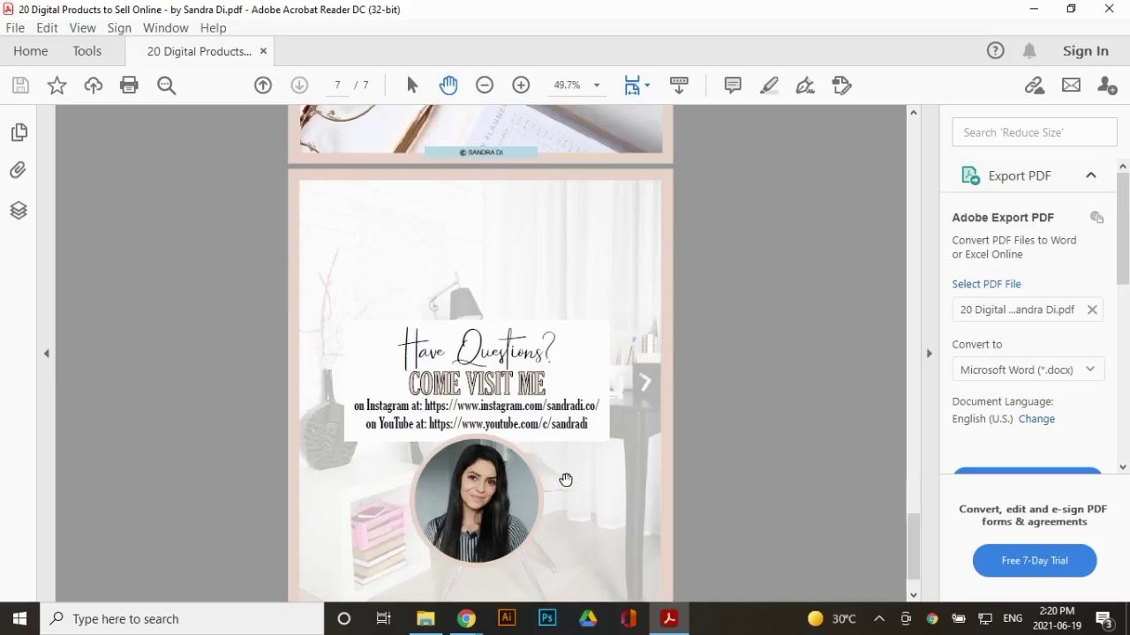
scroll(648, 309, down, 1)
scroll(646, 314, down, 2)
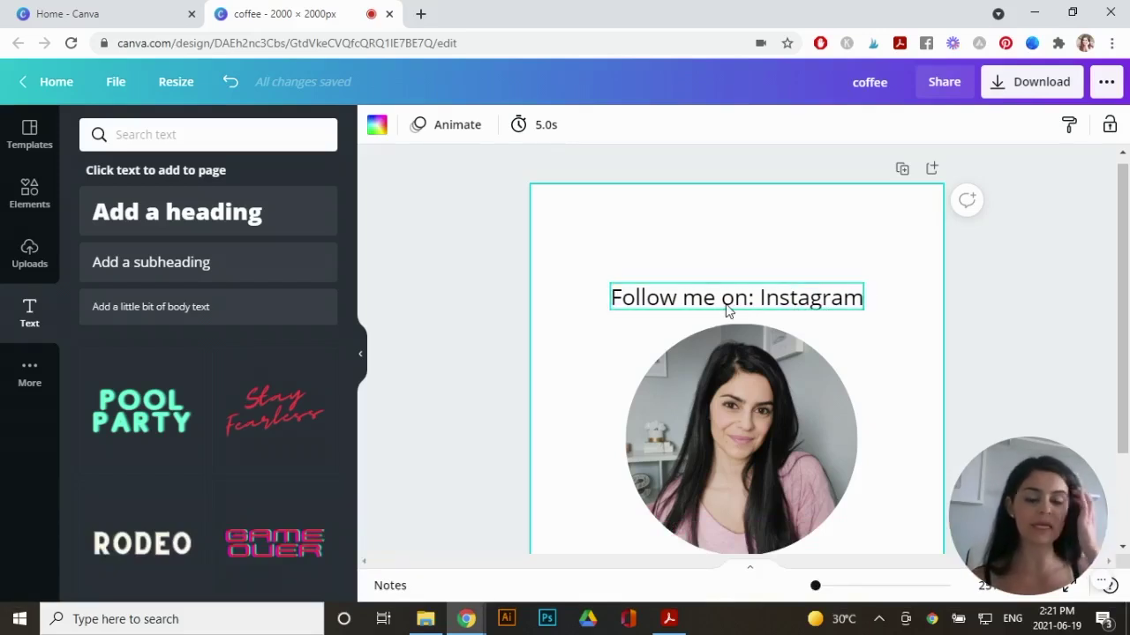
click(789, 305)
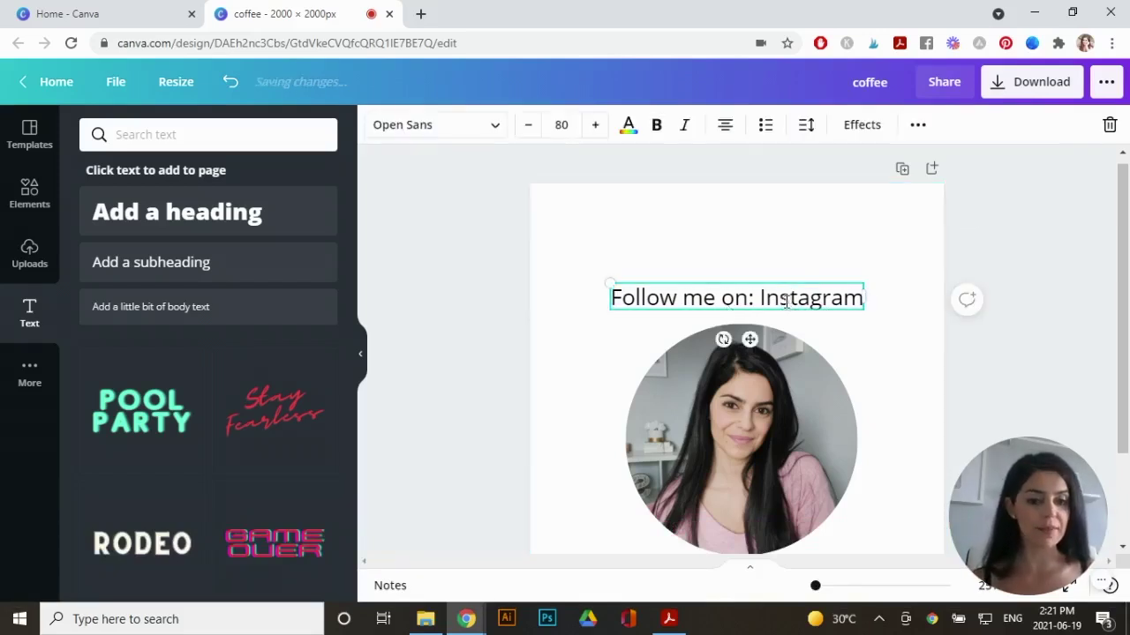
drag(759, 298, 845, 311)
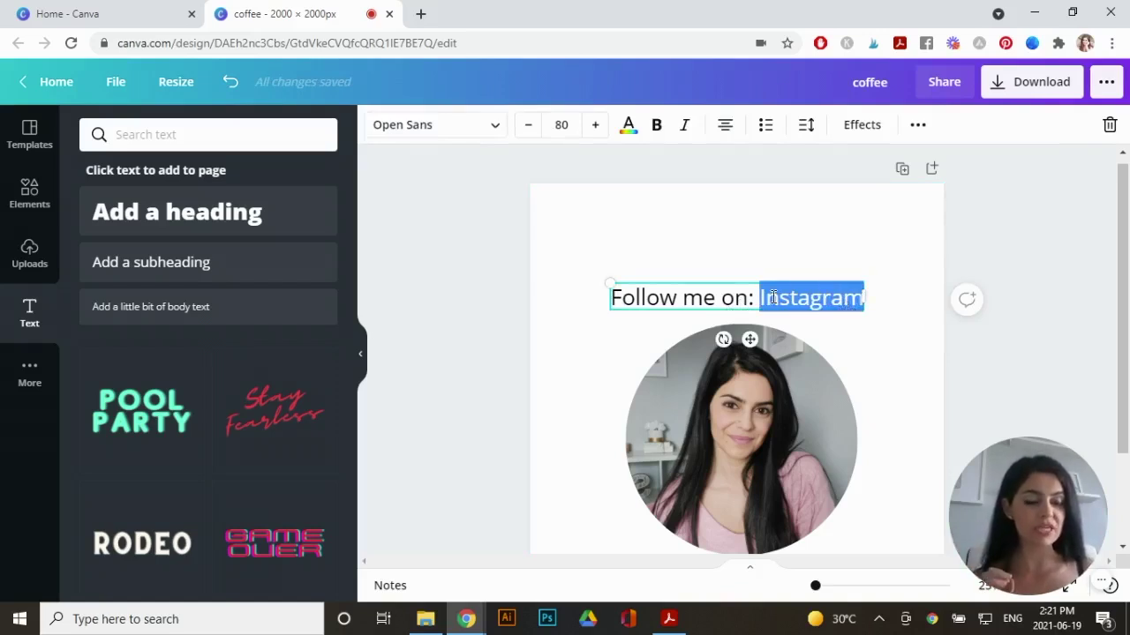
click(918, 130)
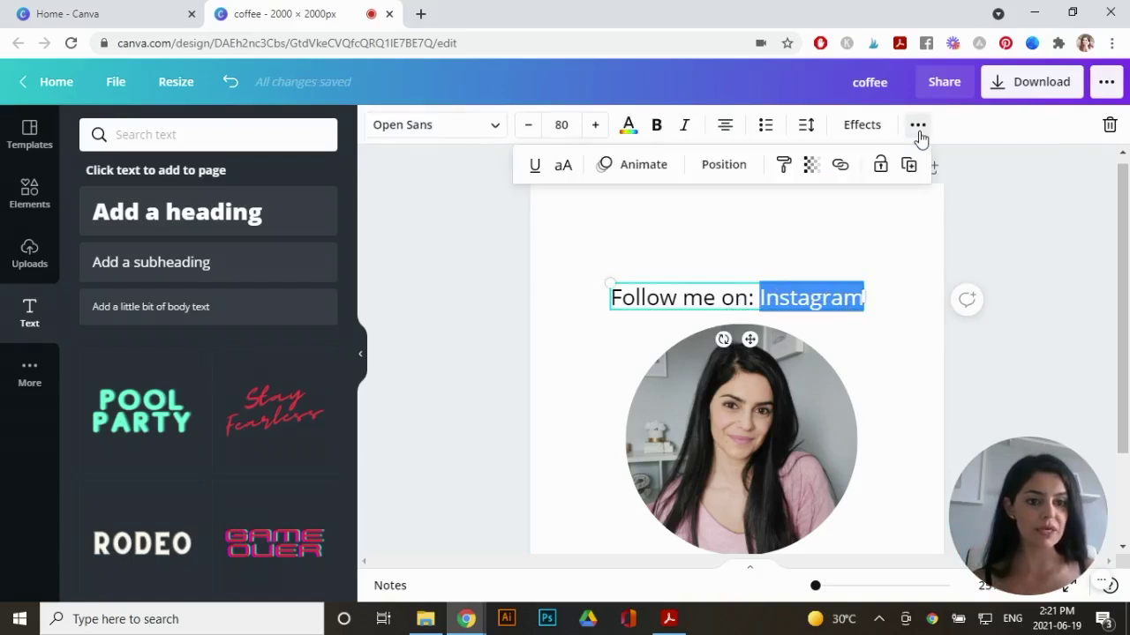
click(840, 166)
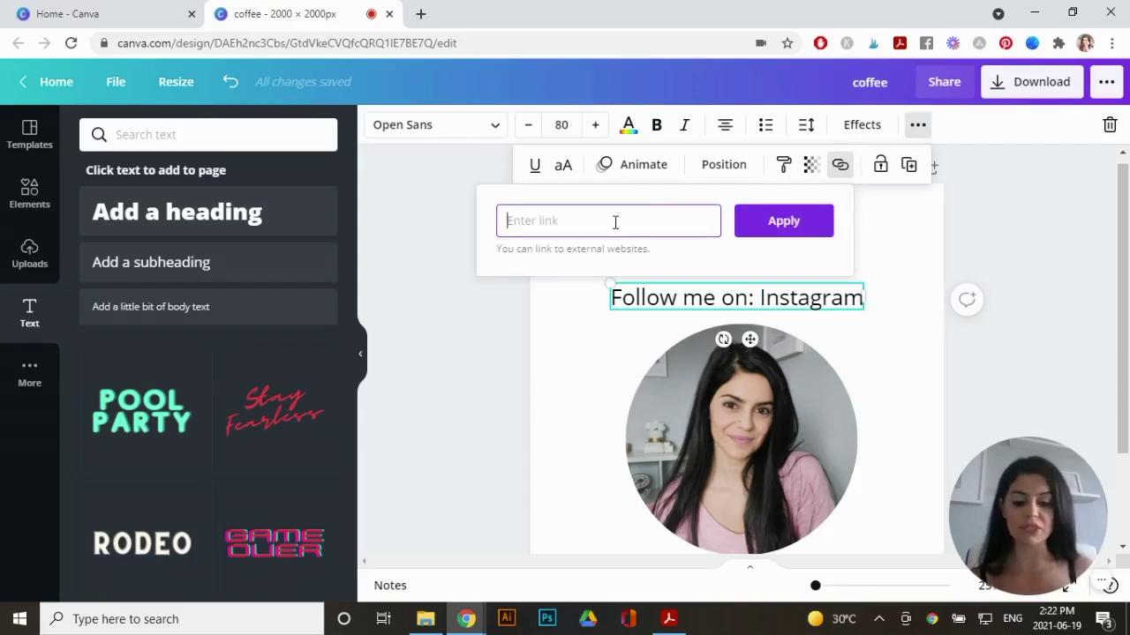
text(www)
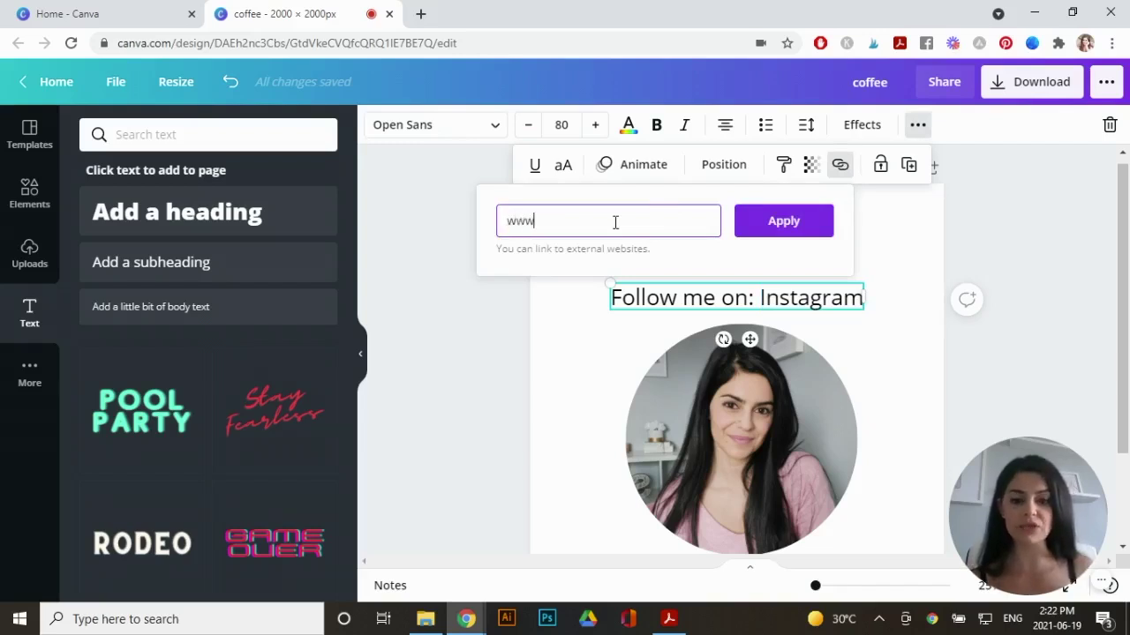
text(.instagram.com/sandradi.co)
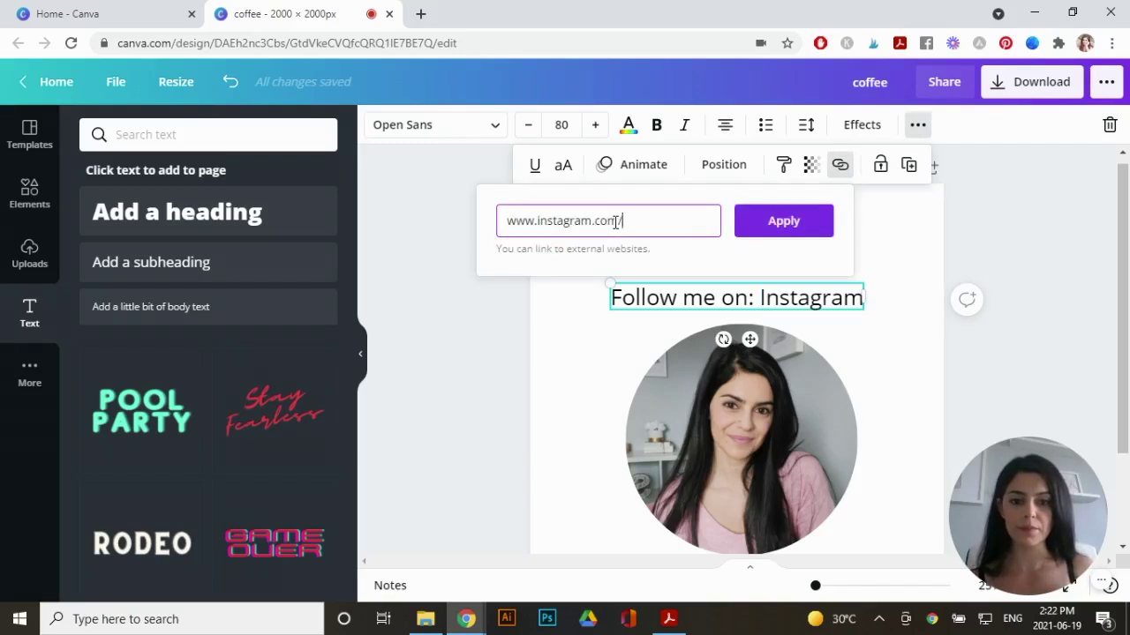
click(787, 227)
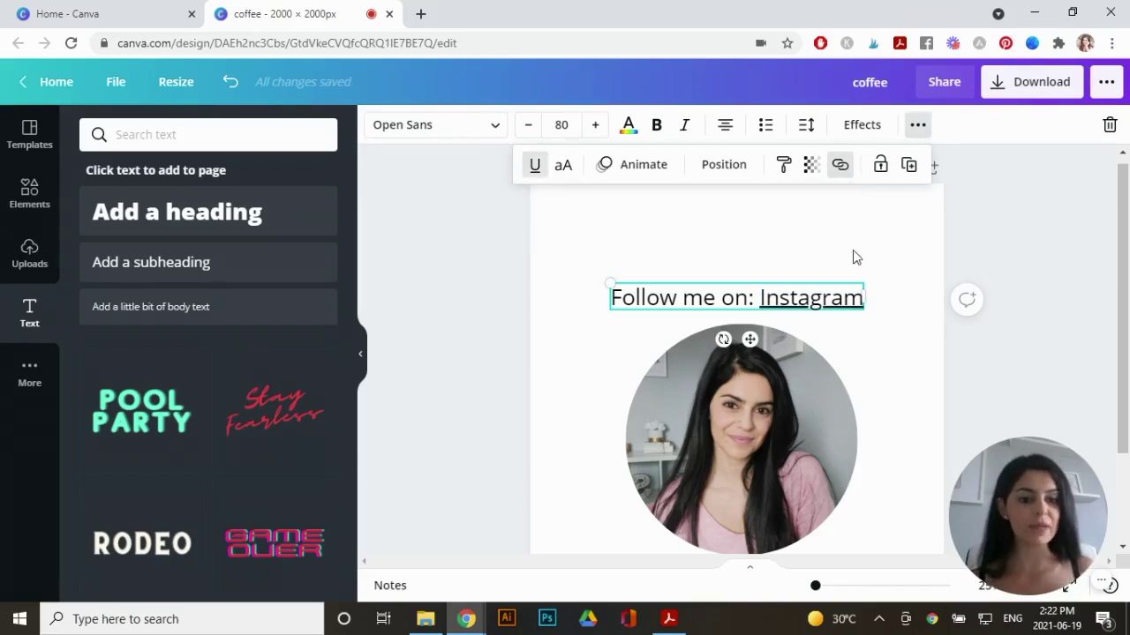
click(922, 292)
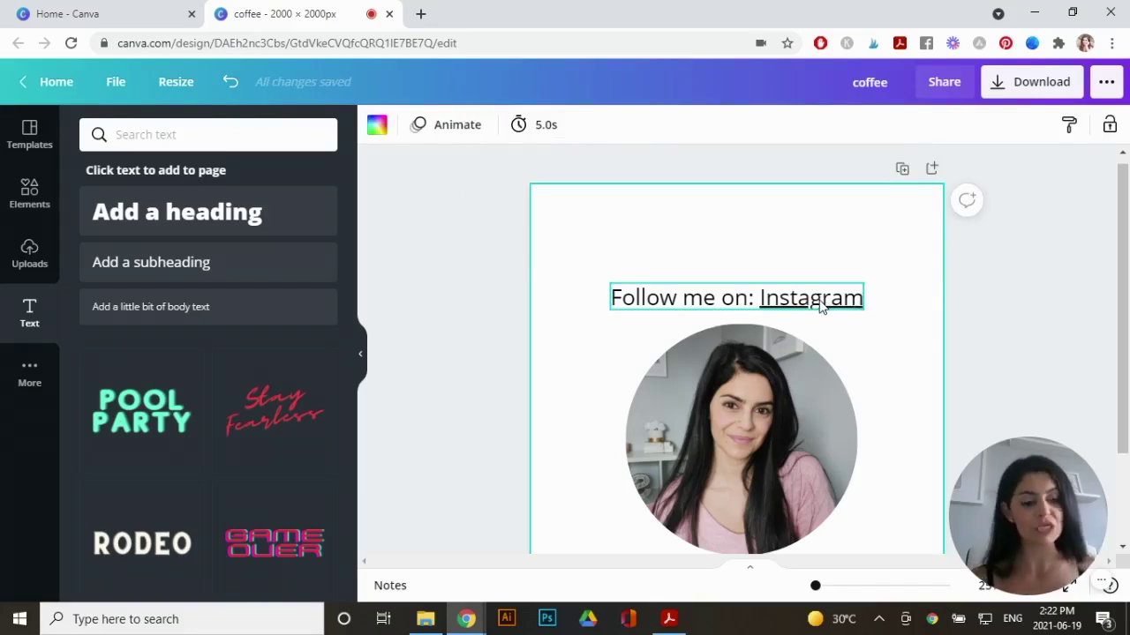
- Switch to Acrobat Reader and examine the Instagram and YouTube links on the PDF's last page
click(669, 619)
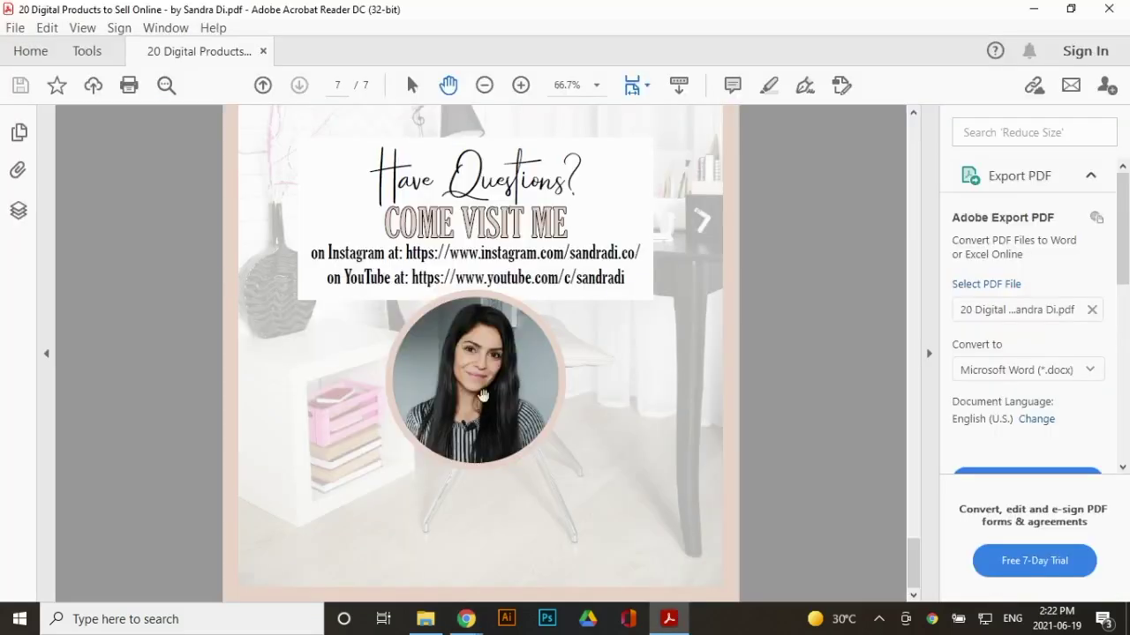
scroll(700, 390, up, 1)
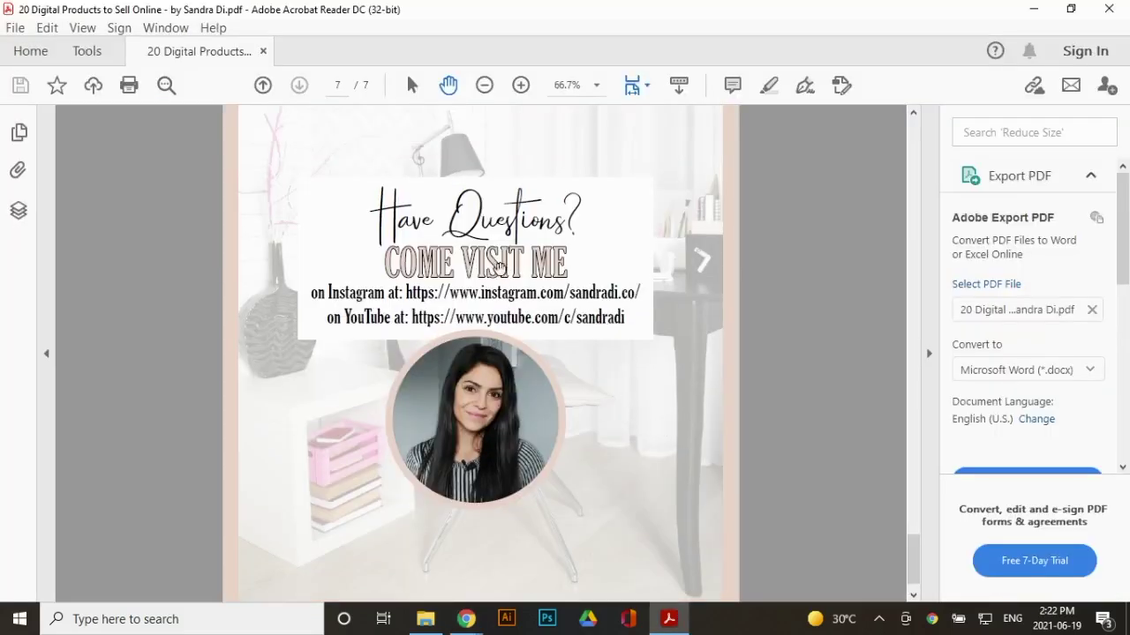
ctrl+scroll(439, 292, up, 1)
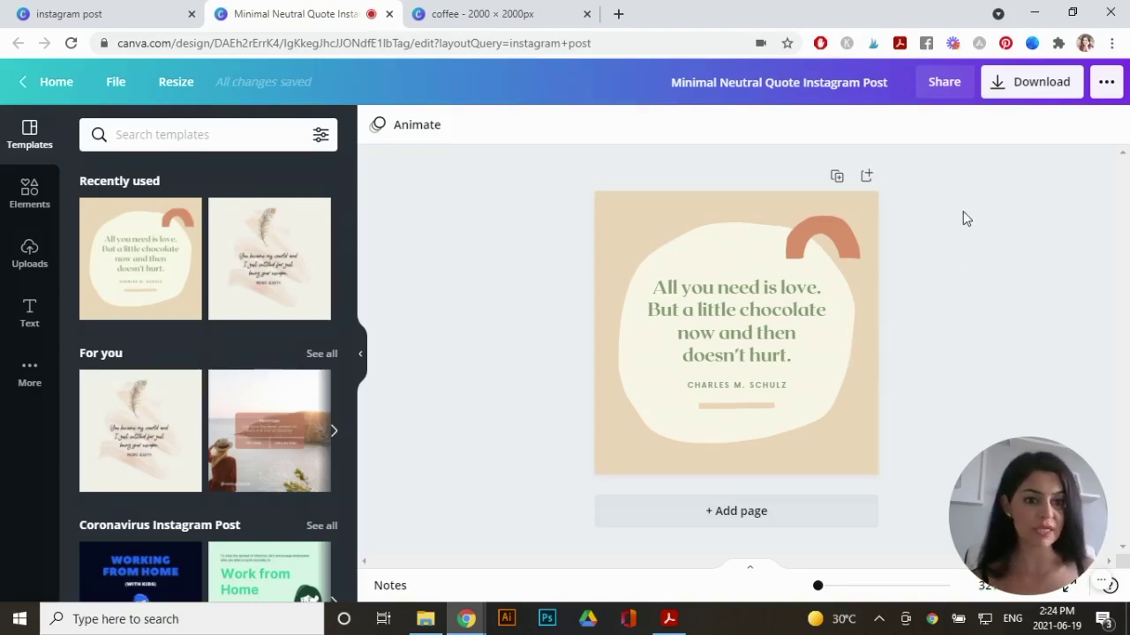
- Set the Minimal Neutral Quote Instagram Post's sharing link to "use as template" and copy it
click(947, 92)
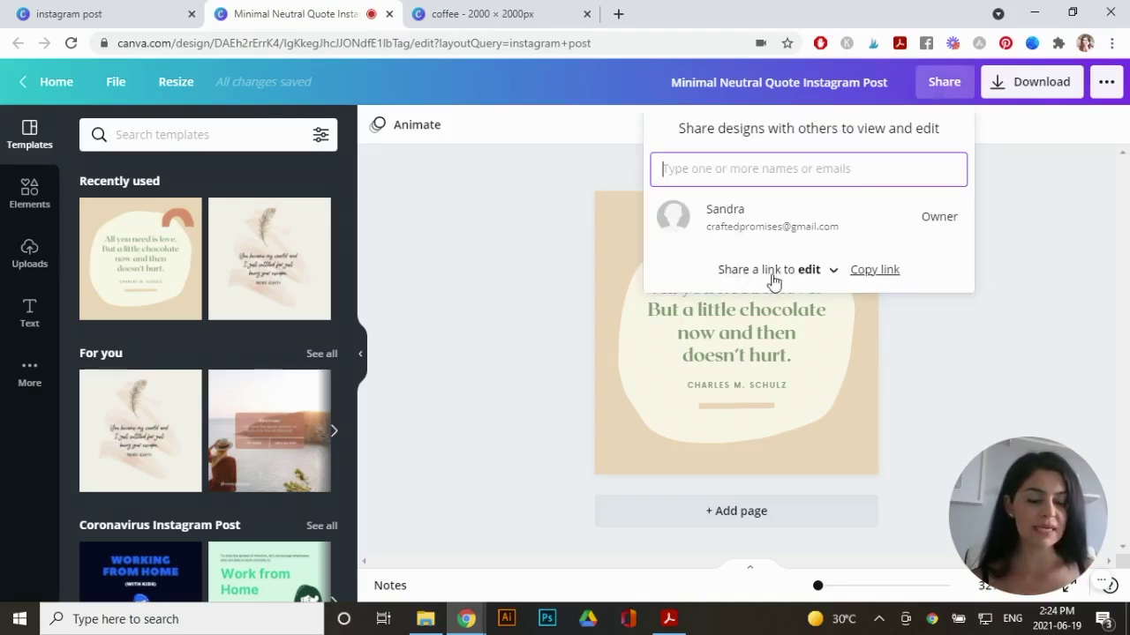
click(814, 273)
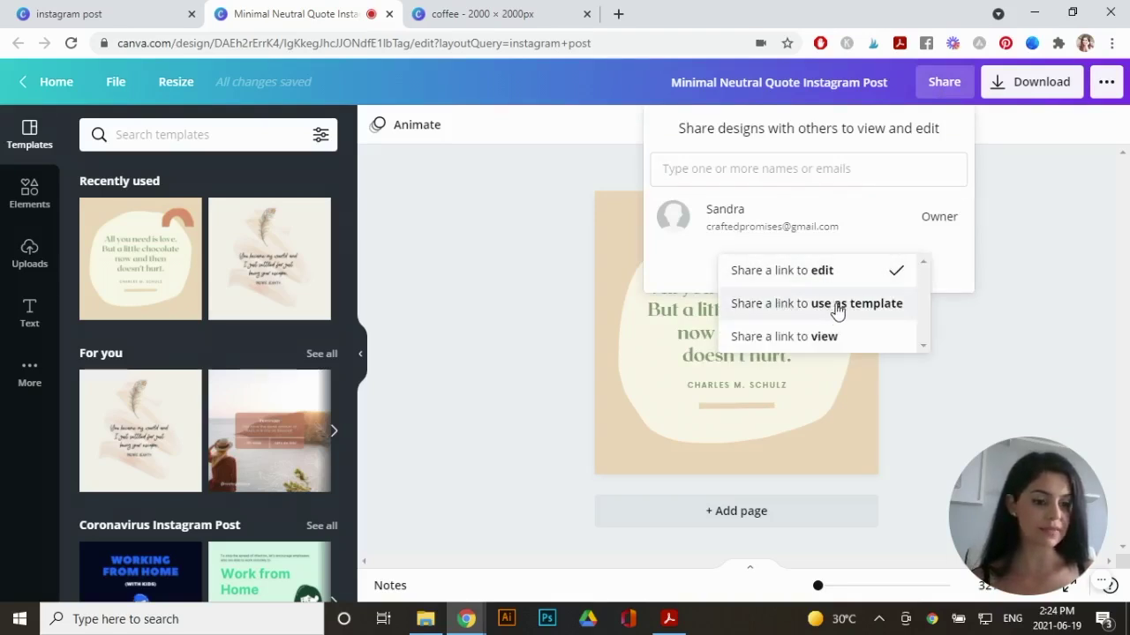
click(837, 310)
click(914, 277)
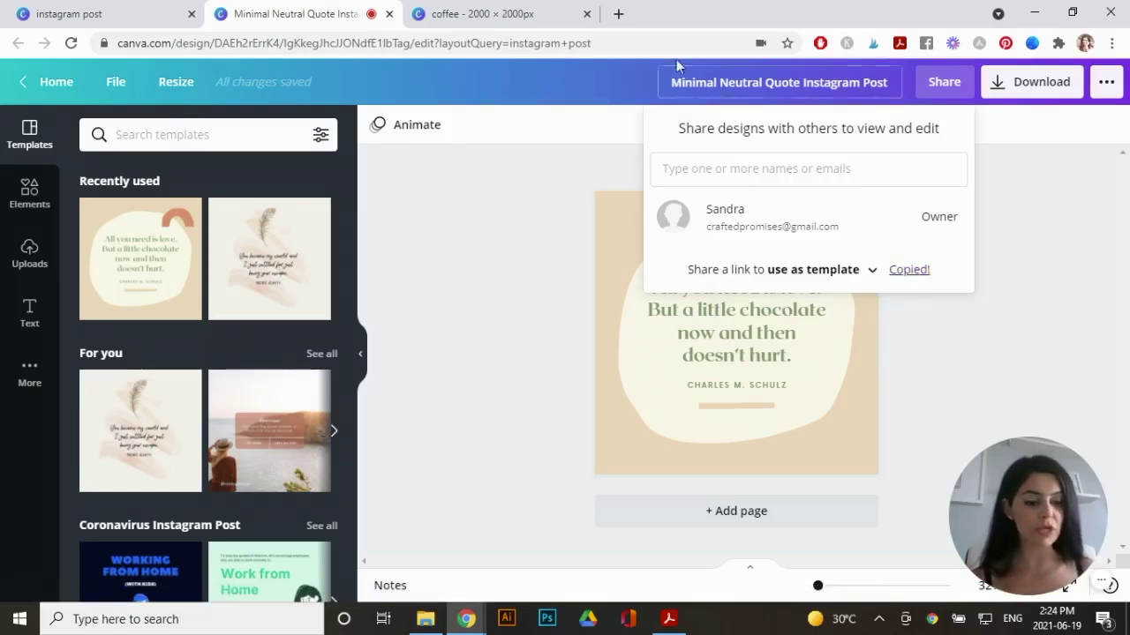
- Open the copied template link in a new browser tab to preview the shared page, and close that tab
click(618, 14)
key(ctrl+v)
key(Return)
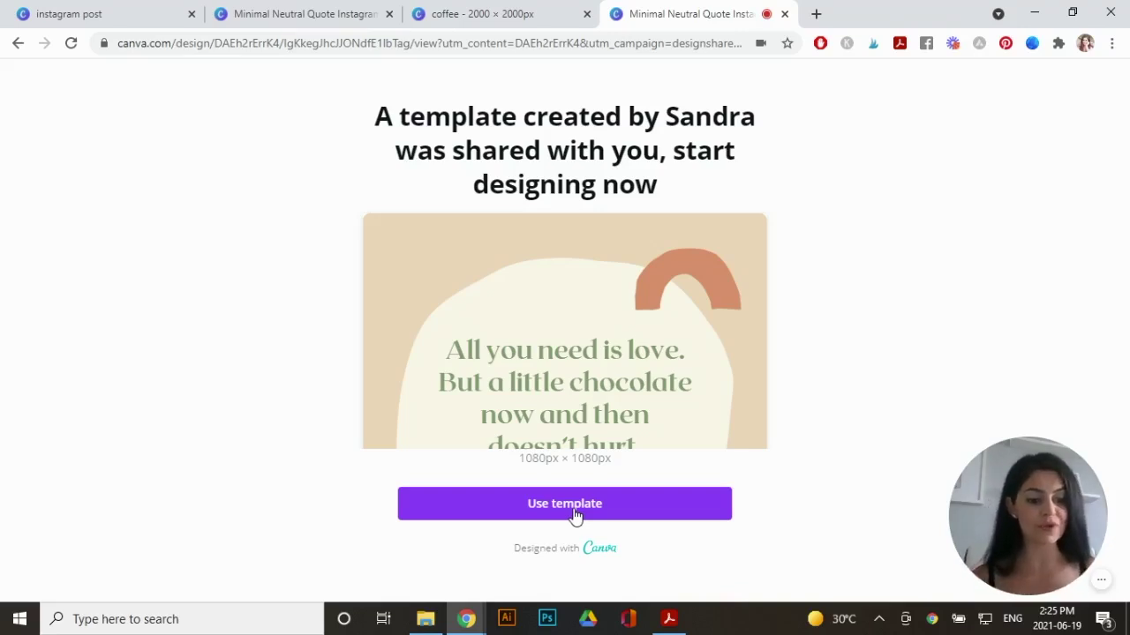
key(ctrl+w)
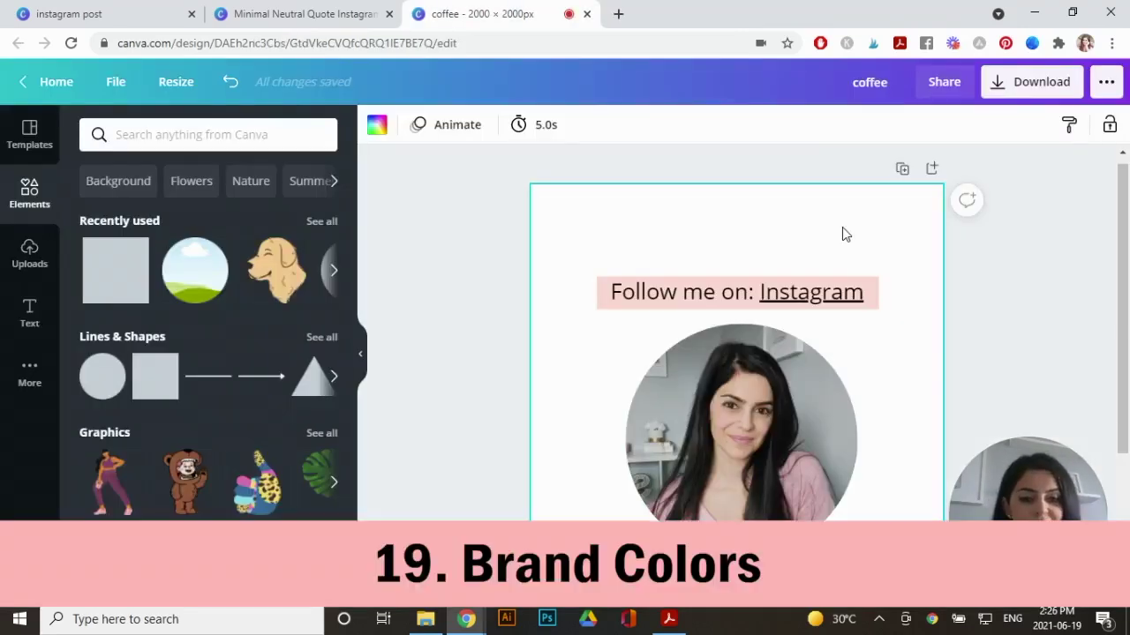
- Open the colour choices for the pink rectangle behind the Instagram text and examine the brand palettes
click(603, 294)
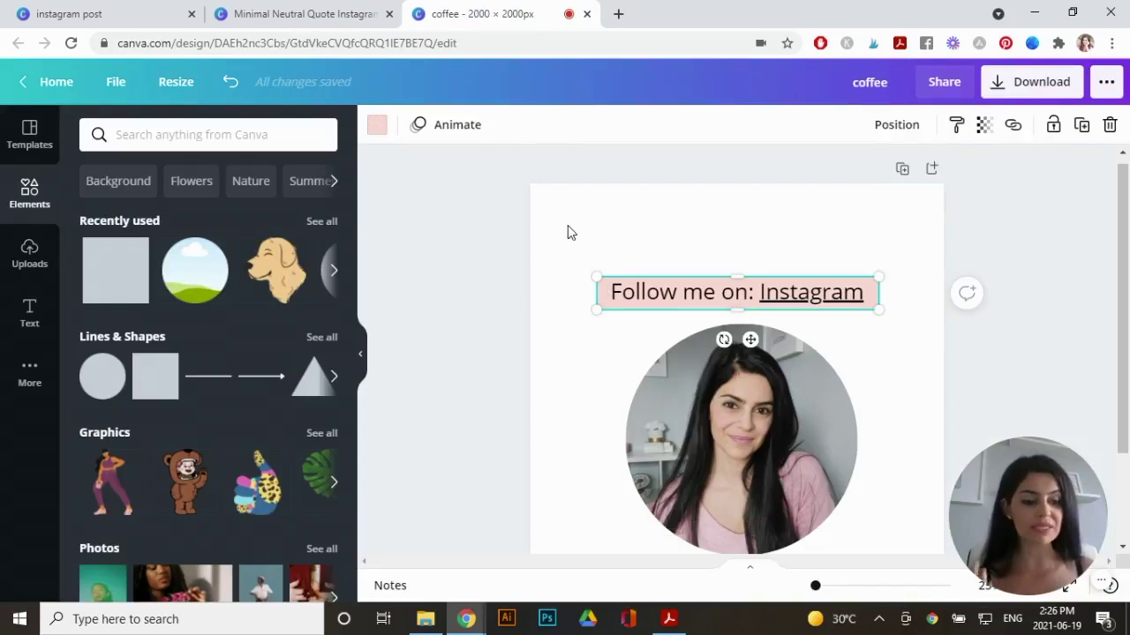
click(375, 129)
scroll(331, 304, down, 1)
scroll(330, 307, up, 1)
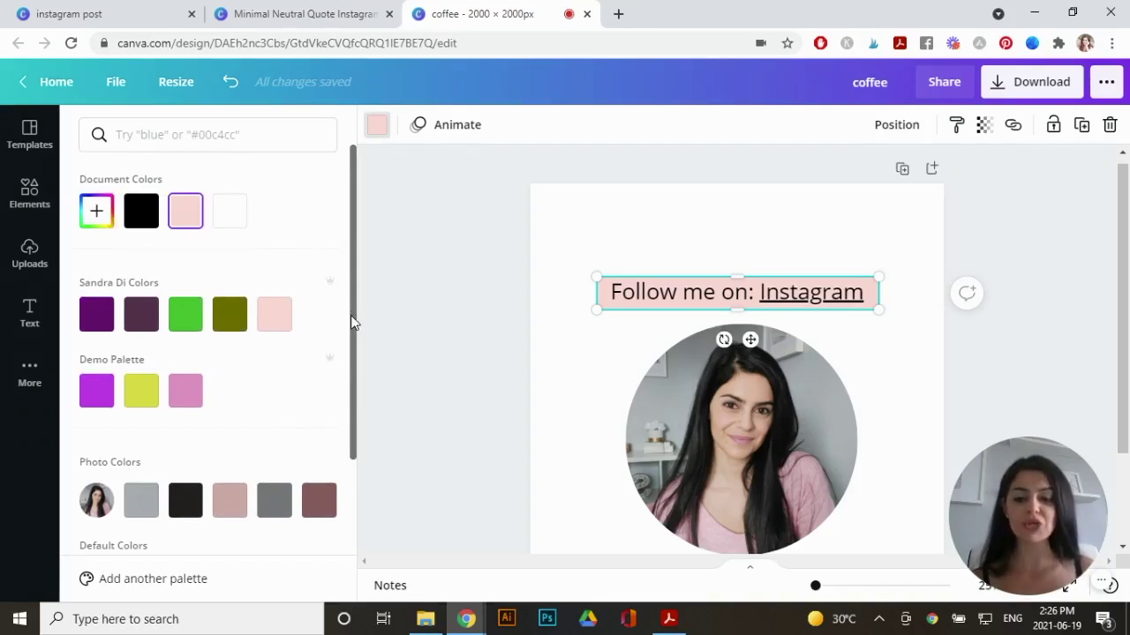
- Review the brand palettes among the rectangle's colour choices, and open the Brand Kit at its brand colours
drag(353, 322, 356, 328)
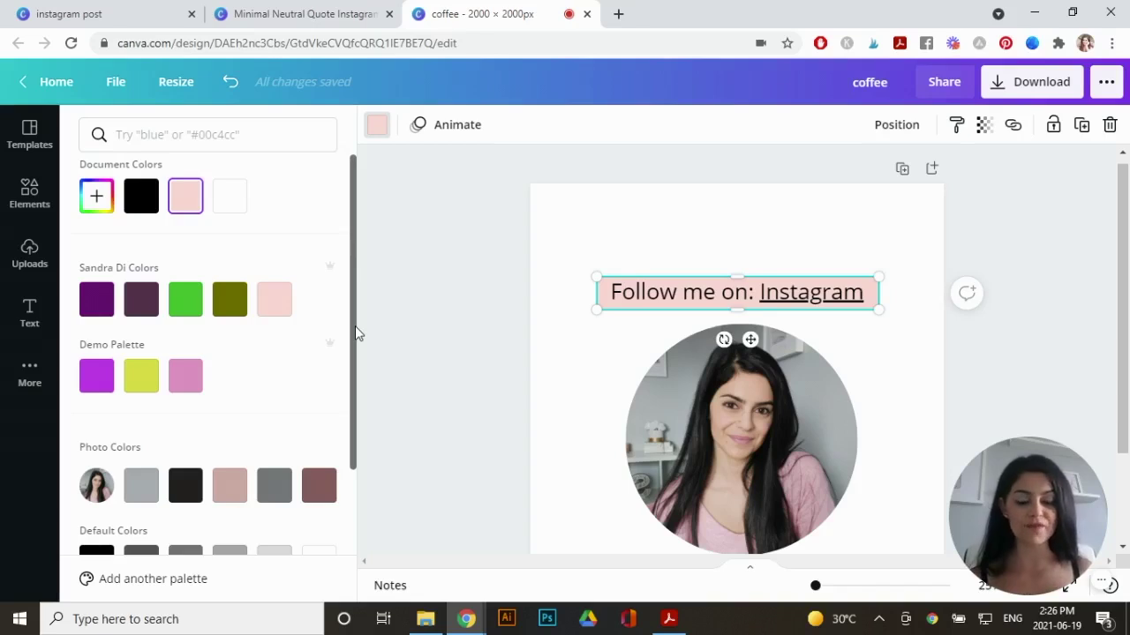
scroll(326, 401, down, 1)
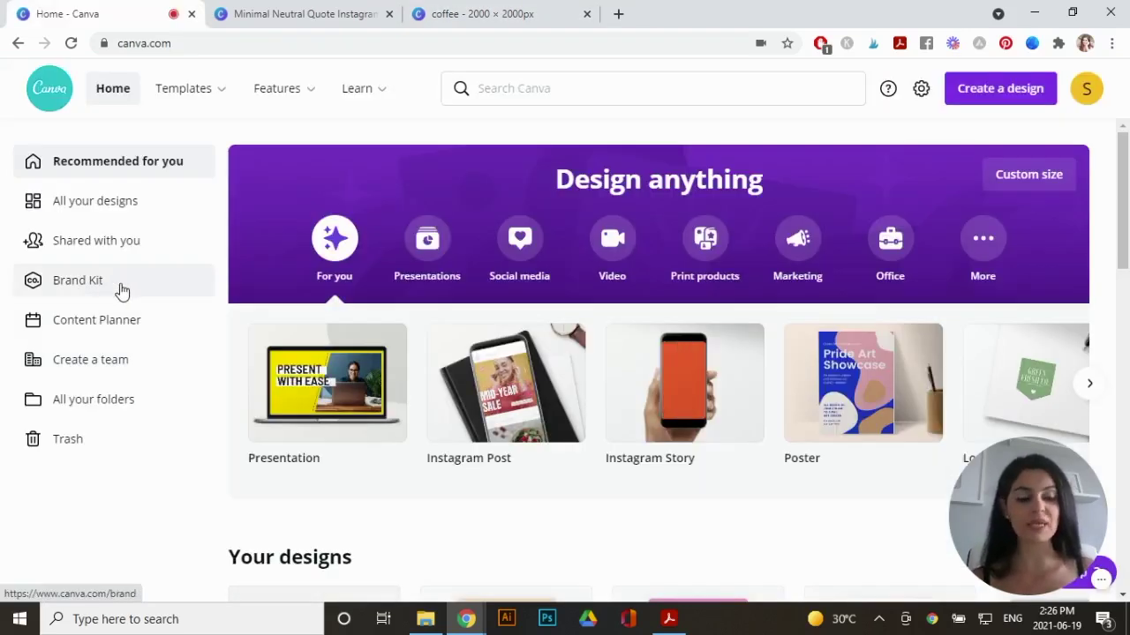
click(96, 291)
scroll(611, 248, down, 5)
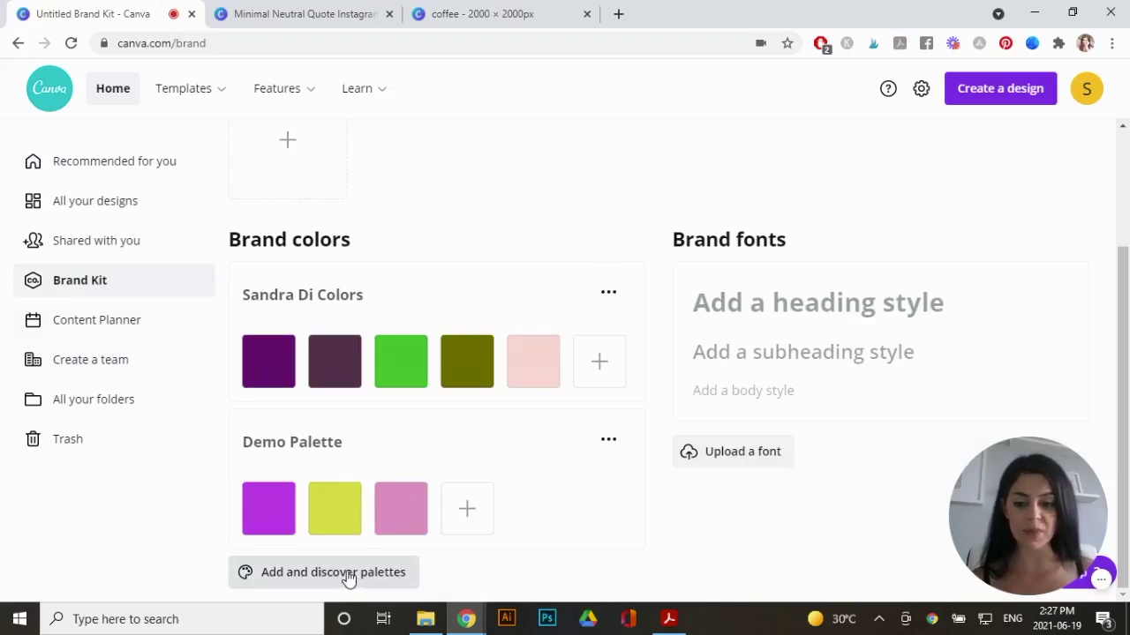
- Add a custom palette to the brand colours and name it "Demo 2 Palette"
click(347, 576)
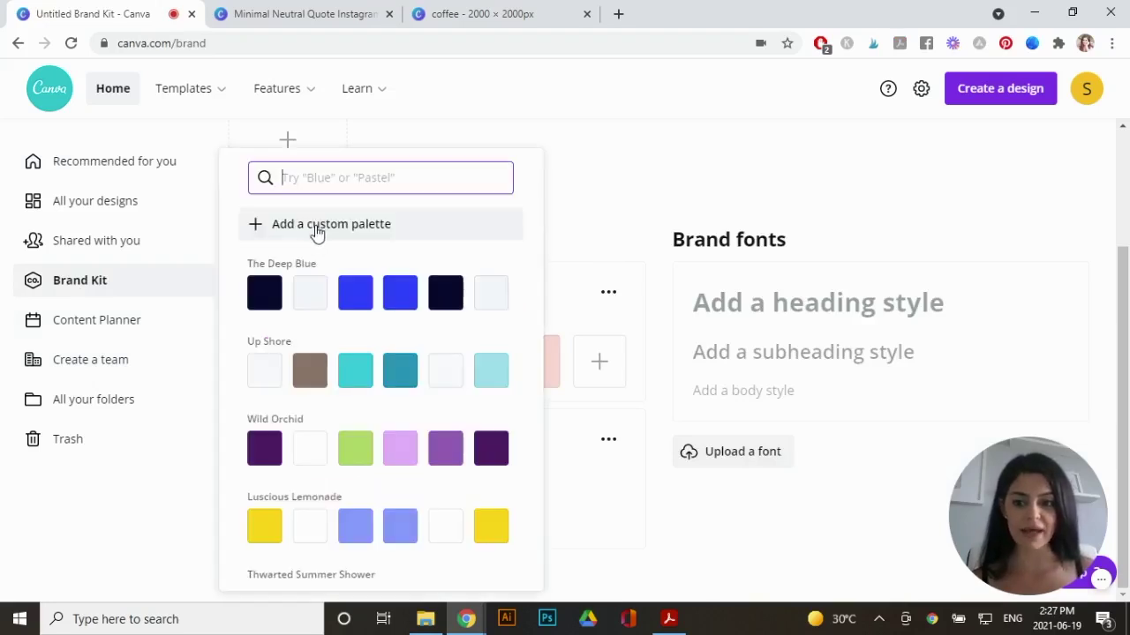
click(316, 231)
scroll(436, 396, down, 2)
scroll(335, 542, up, 1)
scroll(365, 464, down, 1)
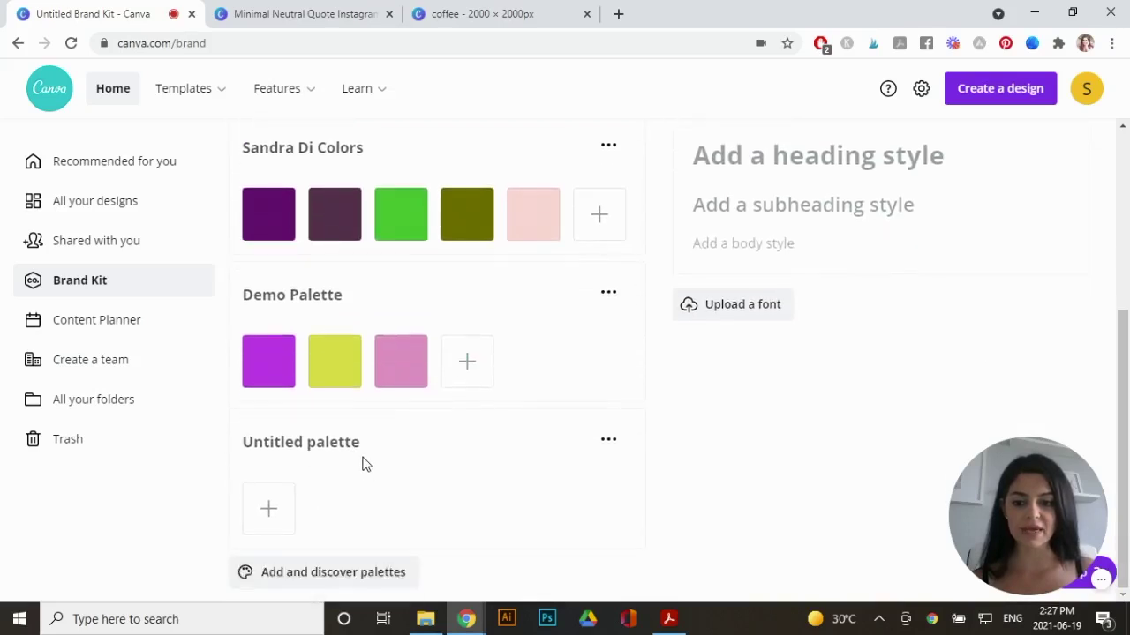
click(358, 442)
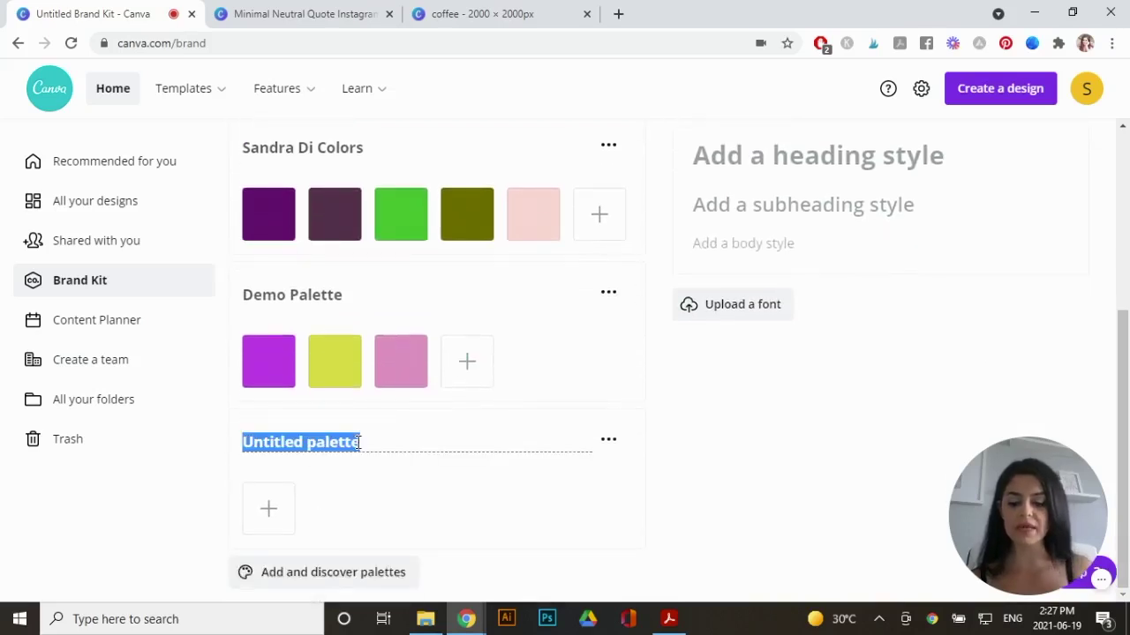
text(Demo 2 Pale)
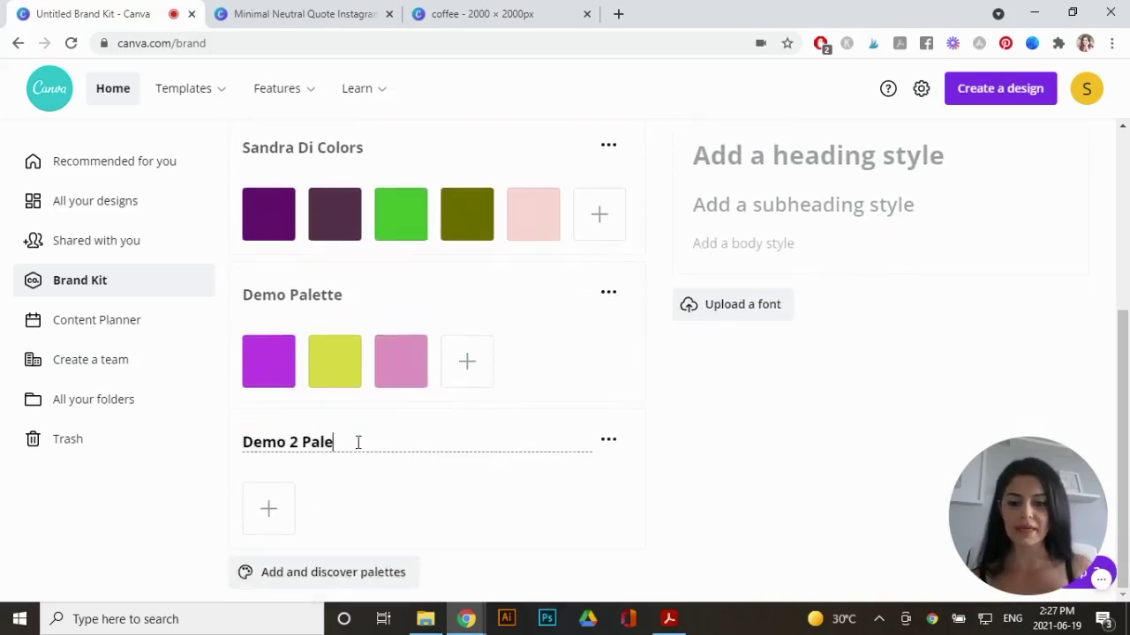
text(tte)
- Add a light green (#26F383) and a pink colour to the Demo 2 Palette
click(268, 516)
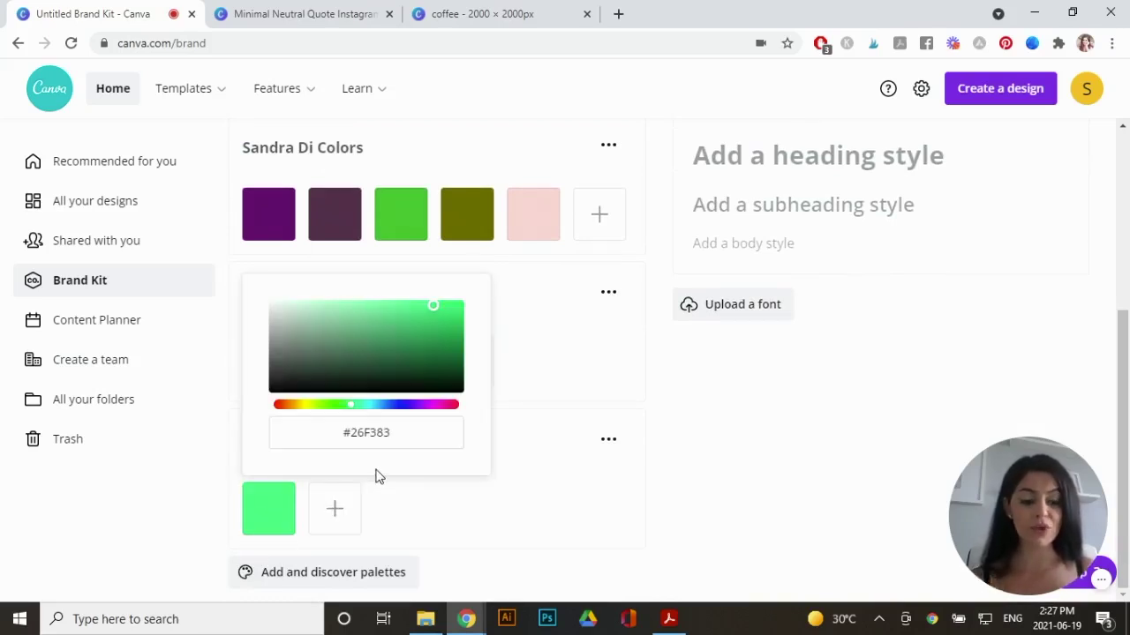
click(397, 433)
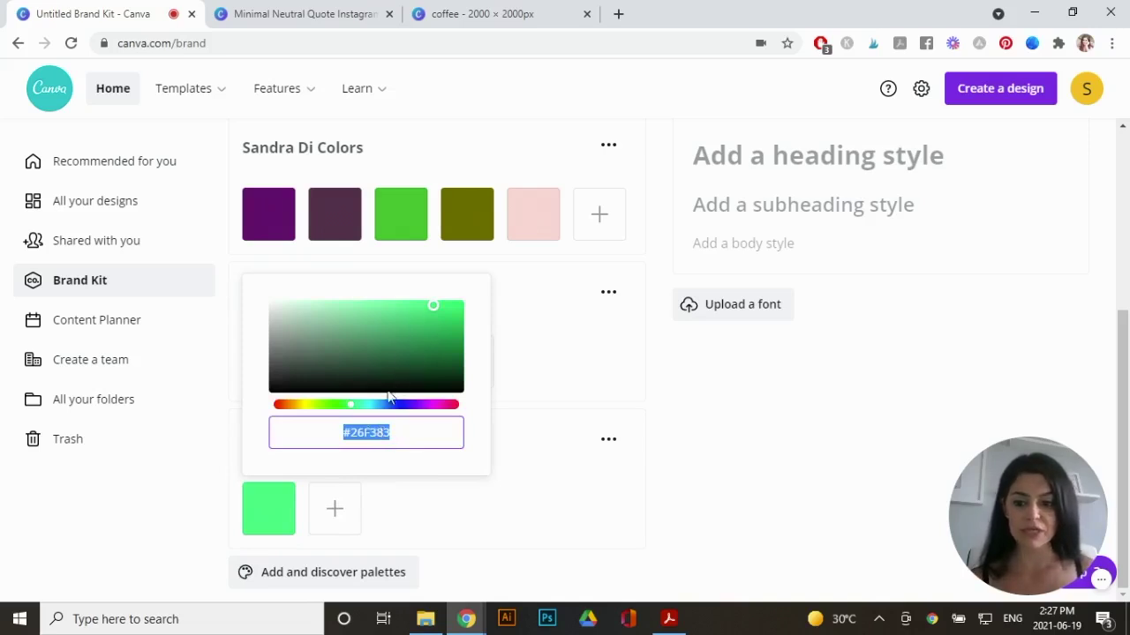
click(336, 510)
click(444, 406)
click(464, 406)
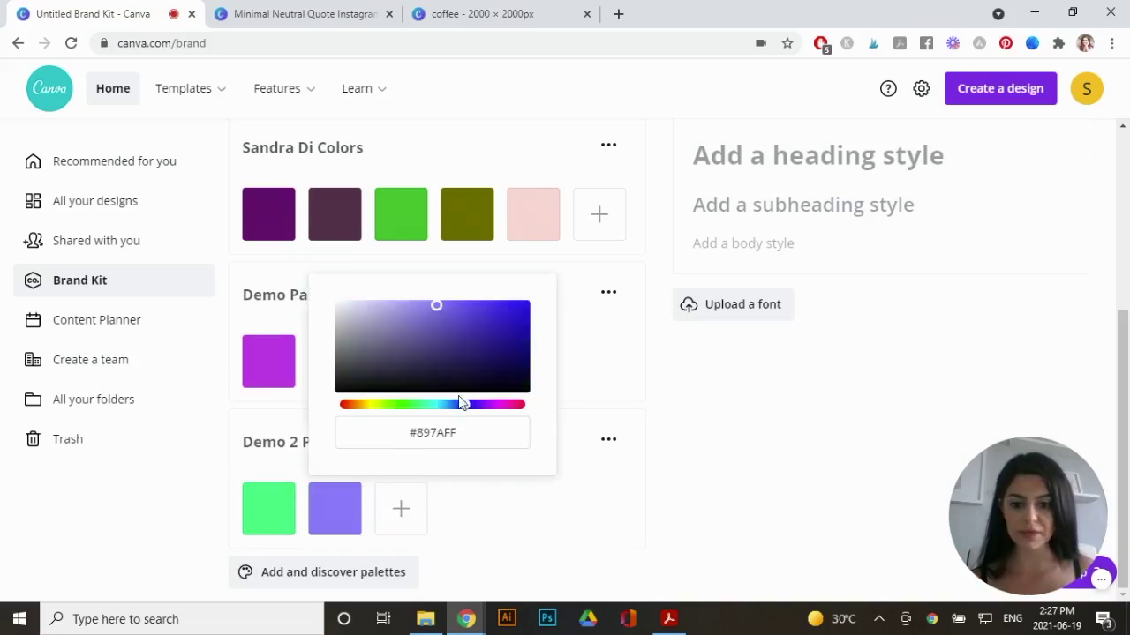
click(493, 406)
- Add a light yellow and a dark green (#108B2F) to the Demo 2 Palette
click(404, 507)
click(404, 507)
click(464, 507)
click(542, 407)
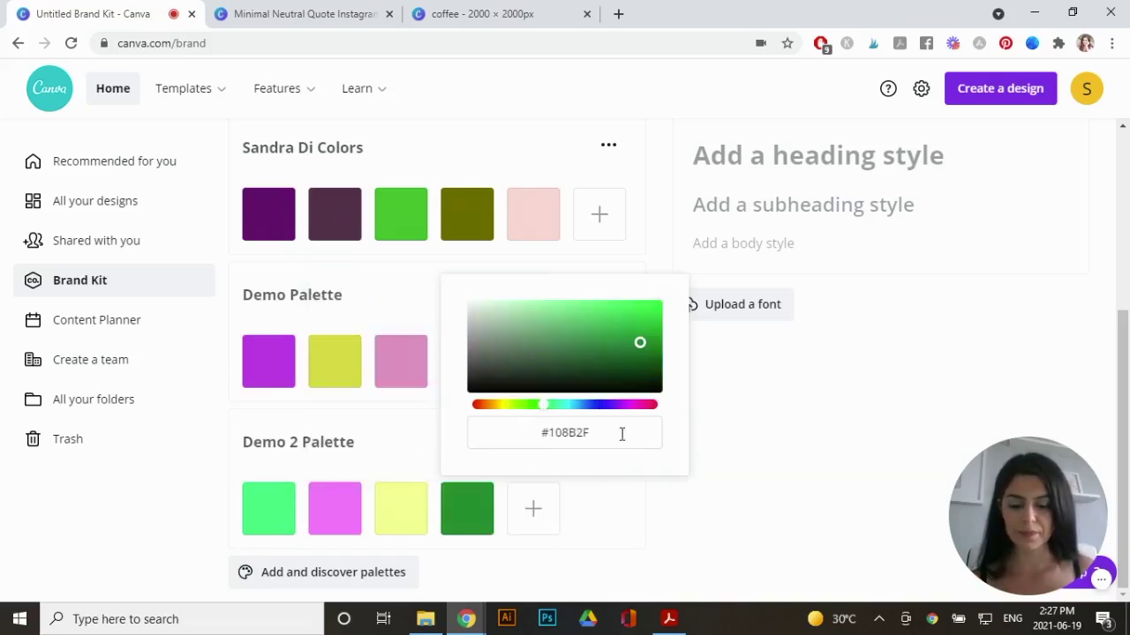
click(816, 437)
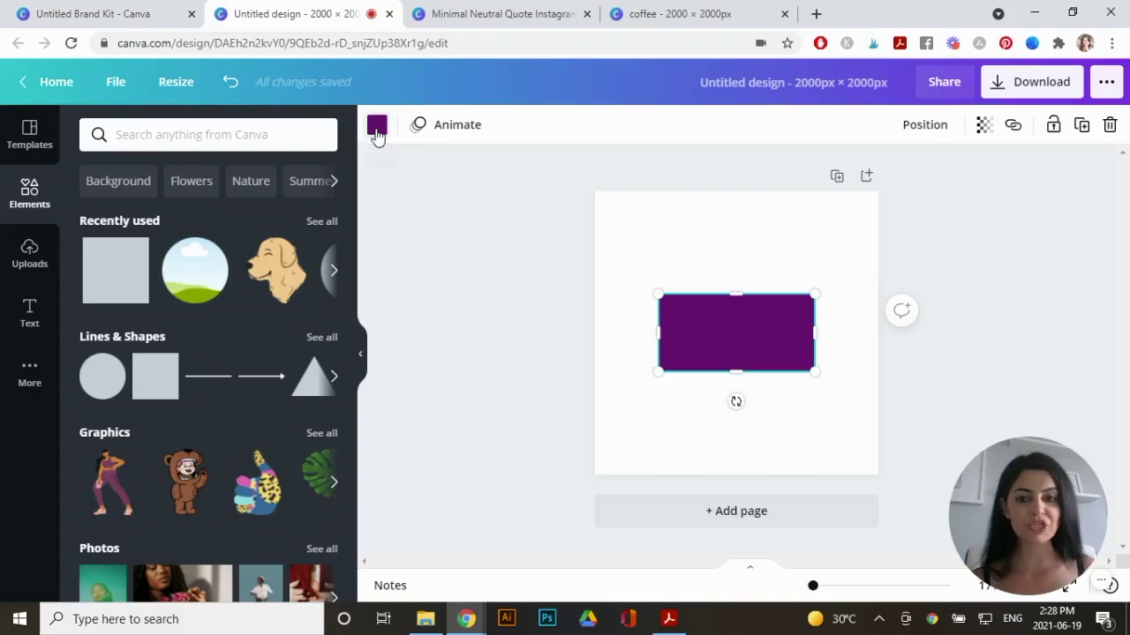
- Recolour the purple rectangle in the untitled 2000 × 2000 px design with the pink from the Demo 2 Palette
click(376, 126)
scroll(141, 377, down, 2)
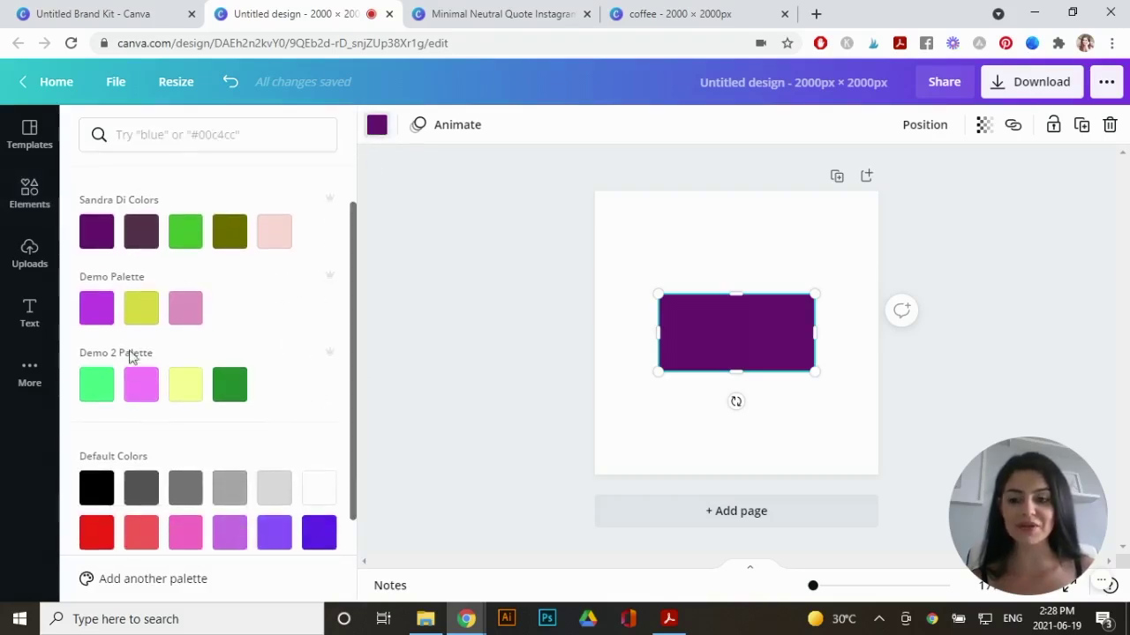
click(143, 385)
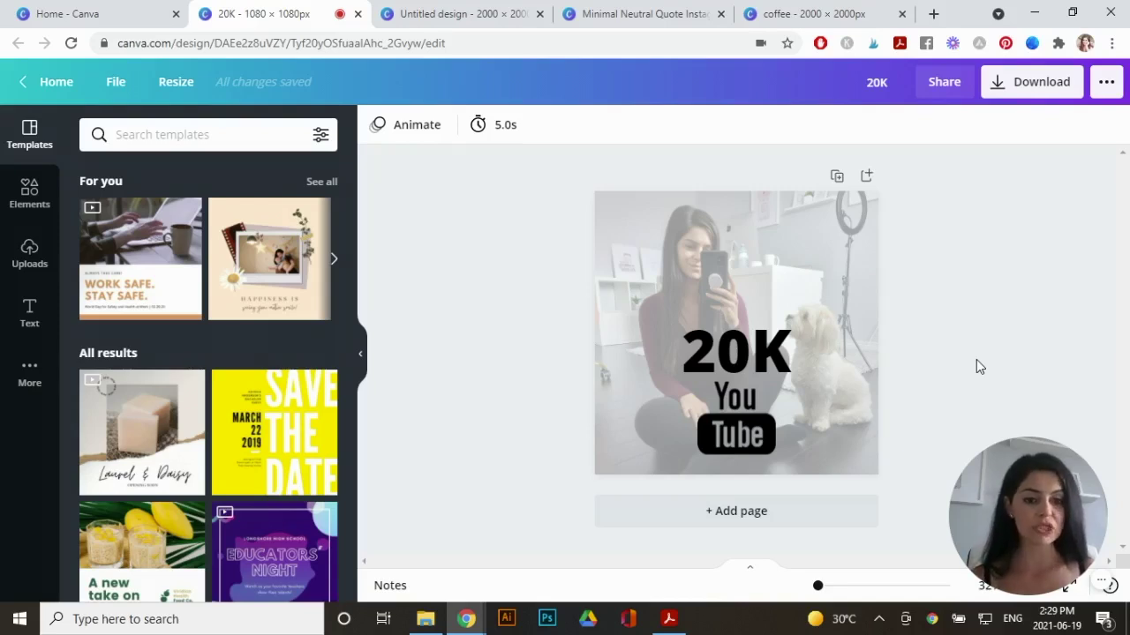
- Create a resized copy of the 20K design at a custom size of 1080 × 1920 px
click(176, 84)
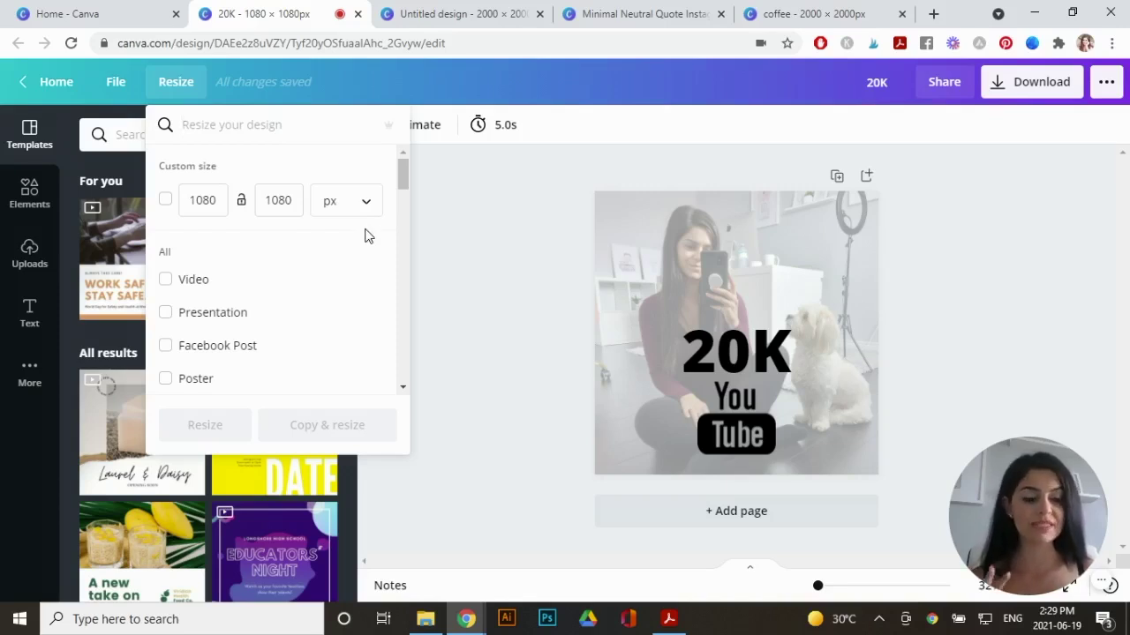
click(290, 201)
double_click(289, 200)
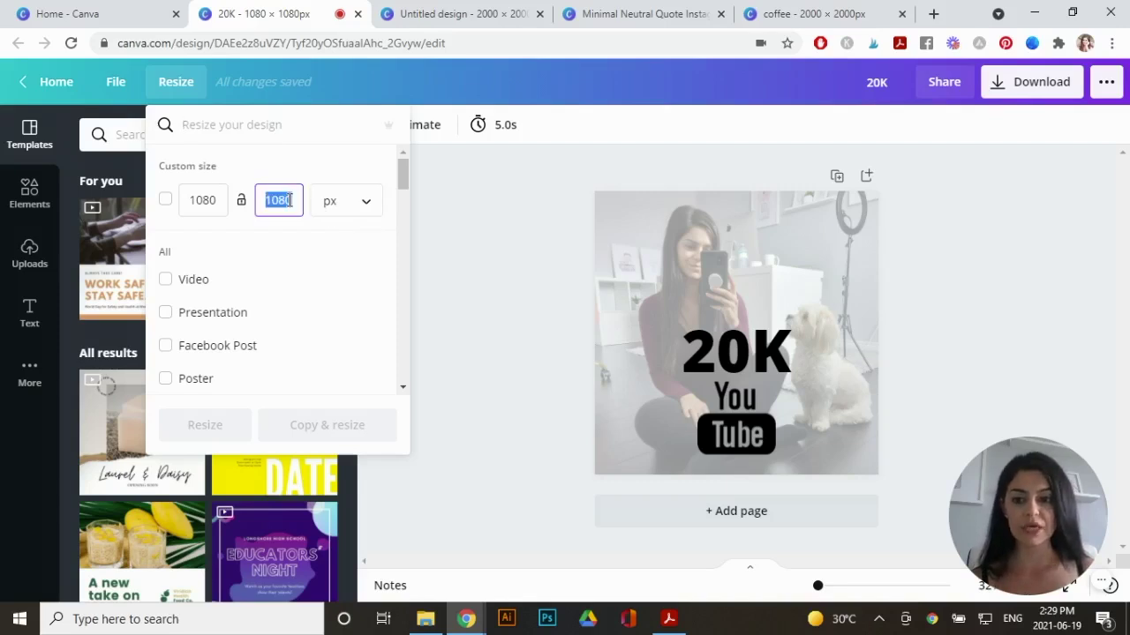
text(1920)
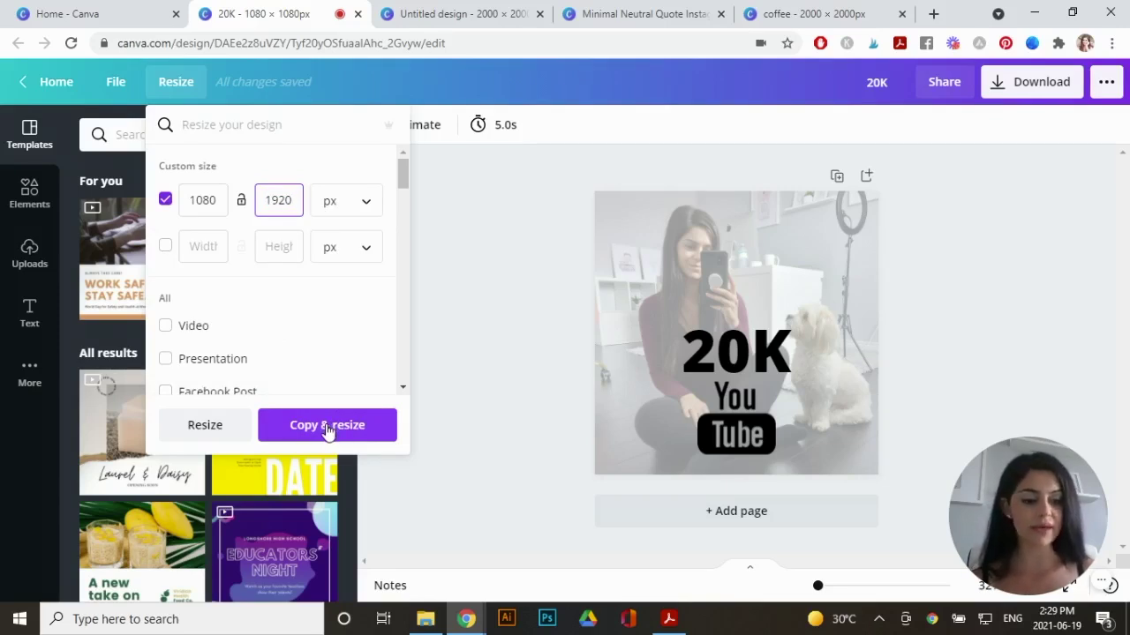
click(326, 426)
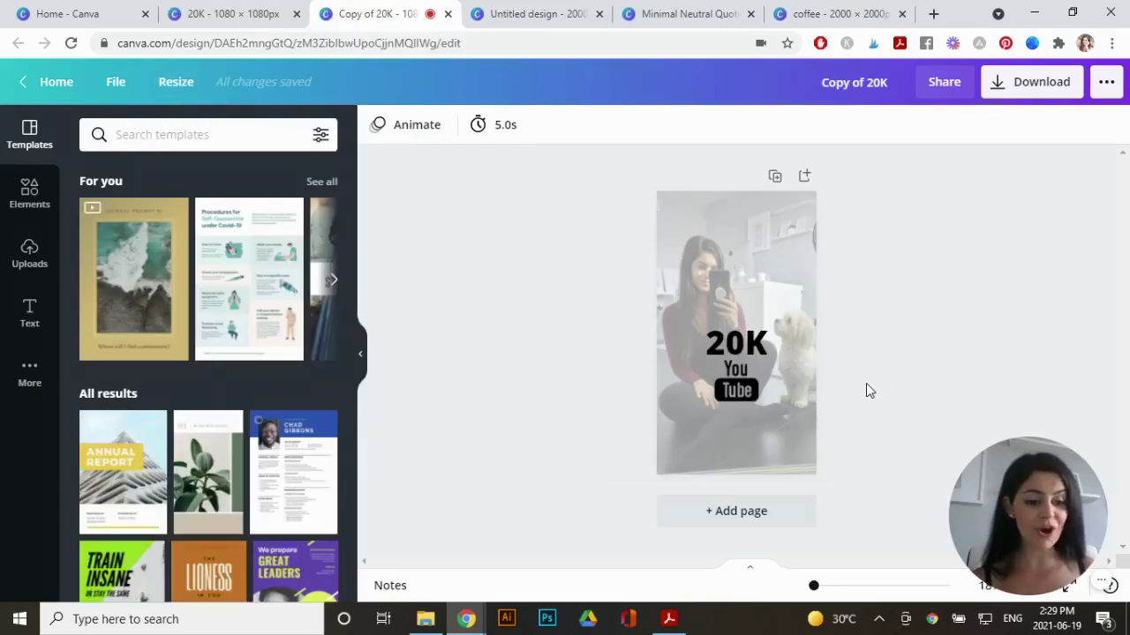
- Enlarge the 20K text and YouTube logo together in the resized copy, bringing the text to about size 251
click(748, 392)
click(750, 344)
drag(768, 407, 790, 424)
drag(705, 425, 694, 440)
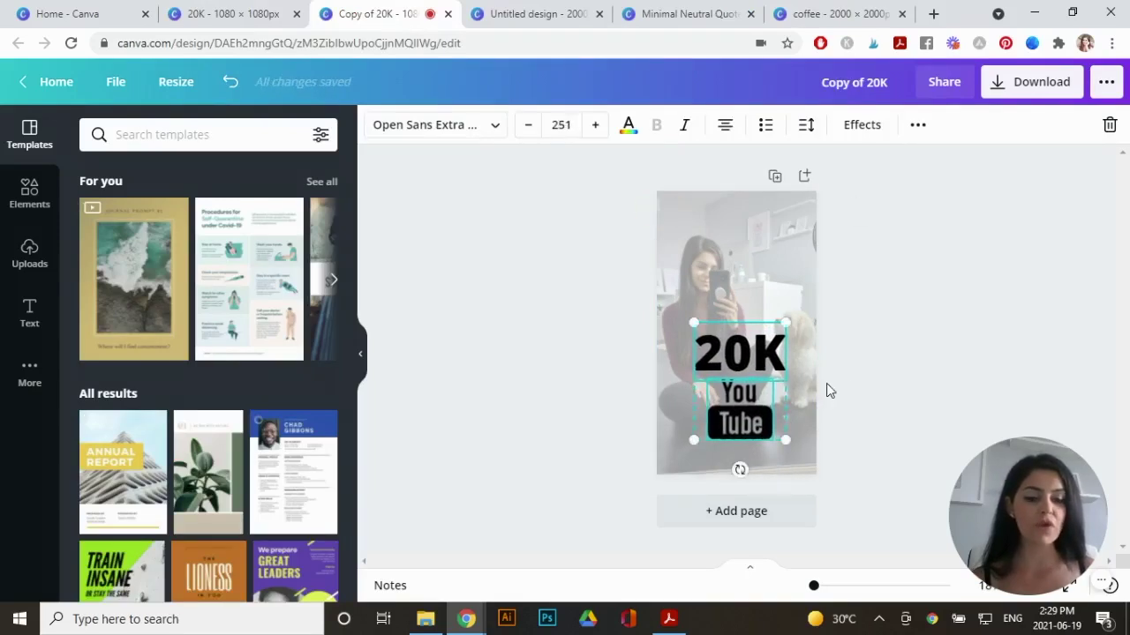
click(892, 381)
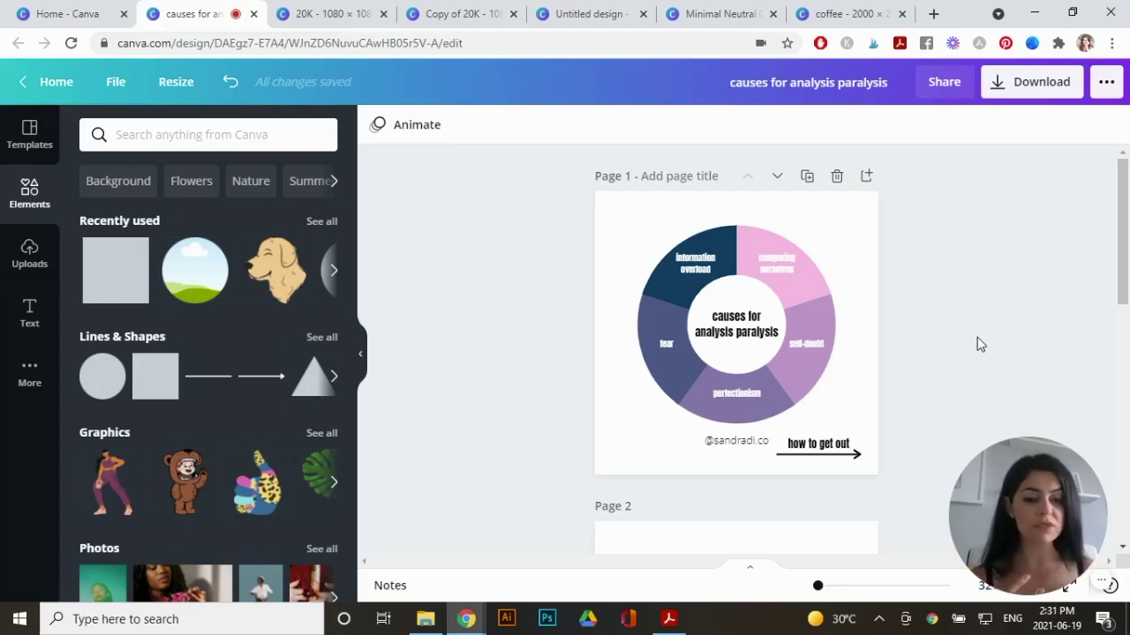
- Look through the pages of the "causes for analysis paralysis" design and duplicate page 1
drag(1122, 259, 1127, 363)
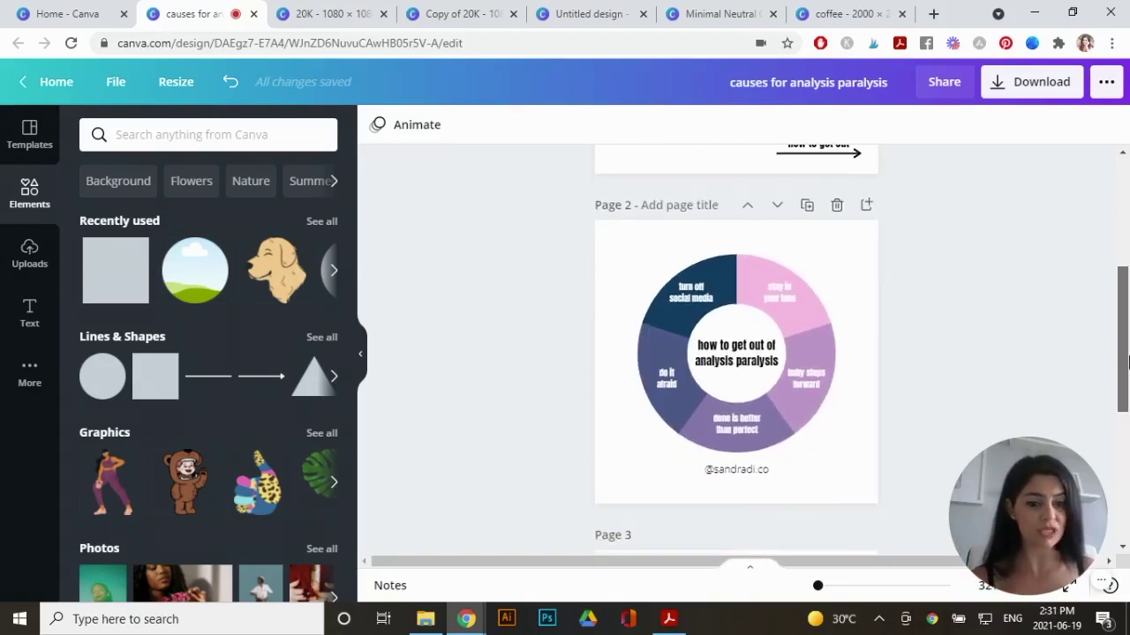
drag(1127, 361, 1109, 243)
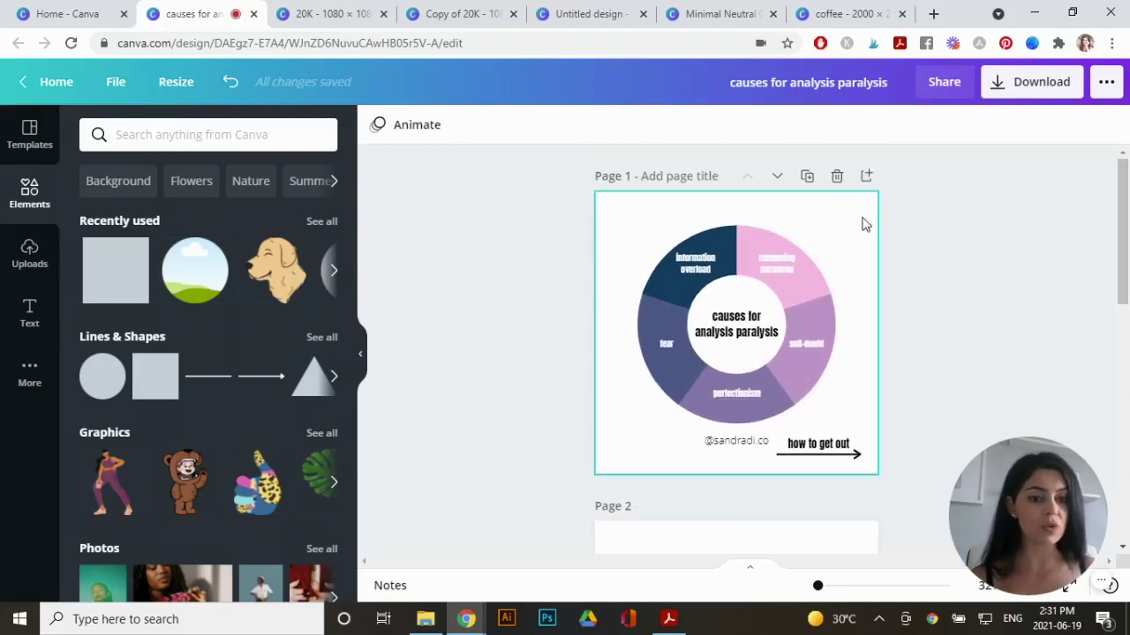
click(808, 179)
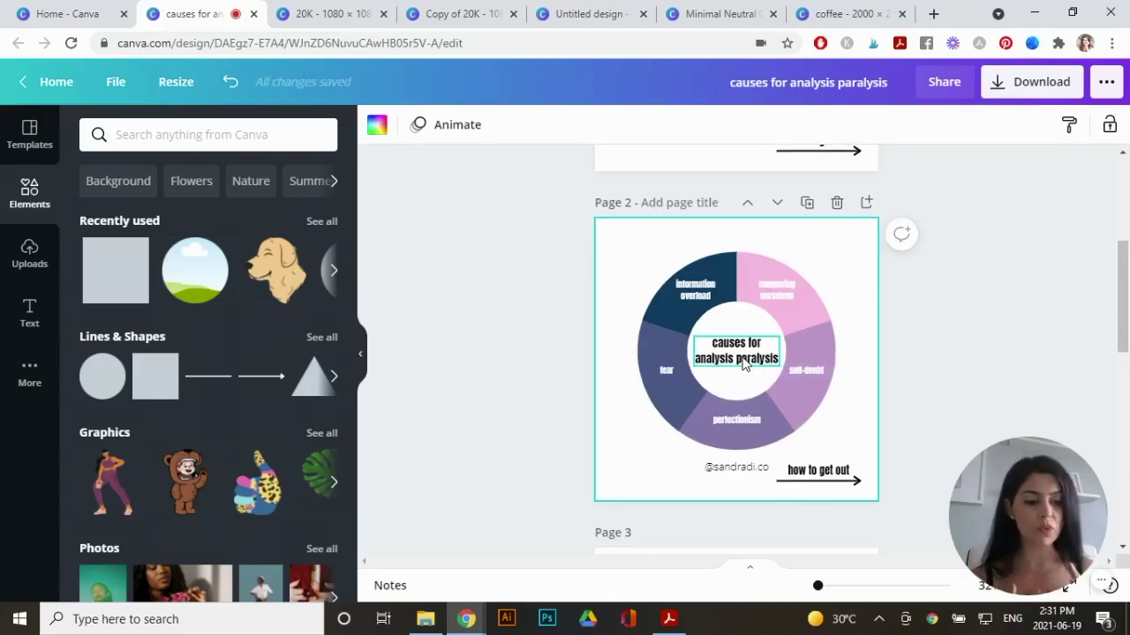
drag(1123, 325, 1125, 482)
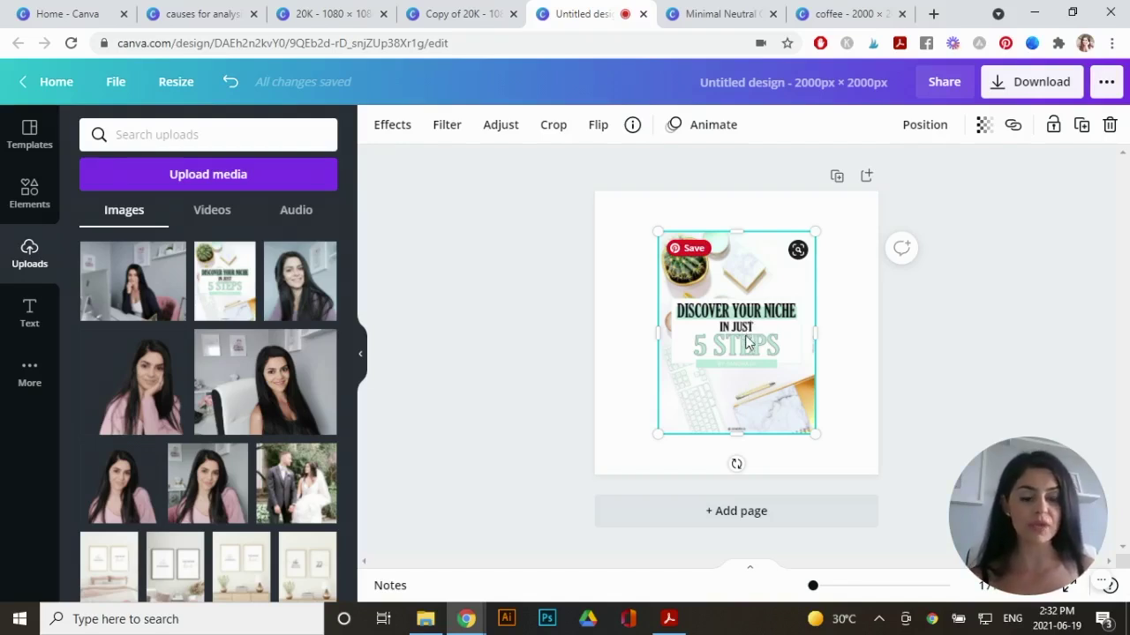
- Apply the Phone 4 Smartmockup to the "Discover your niche" image and enlarge it to cover the whole page
click(397, 130)
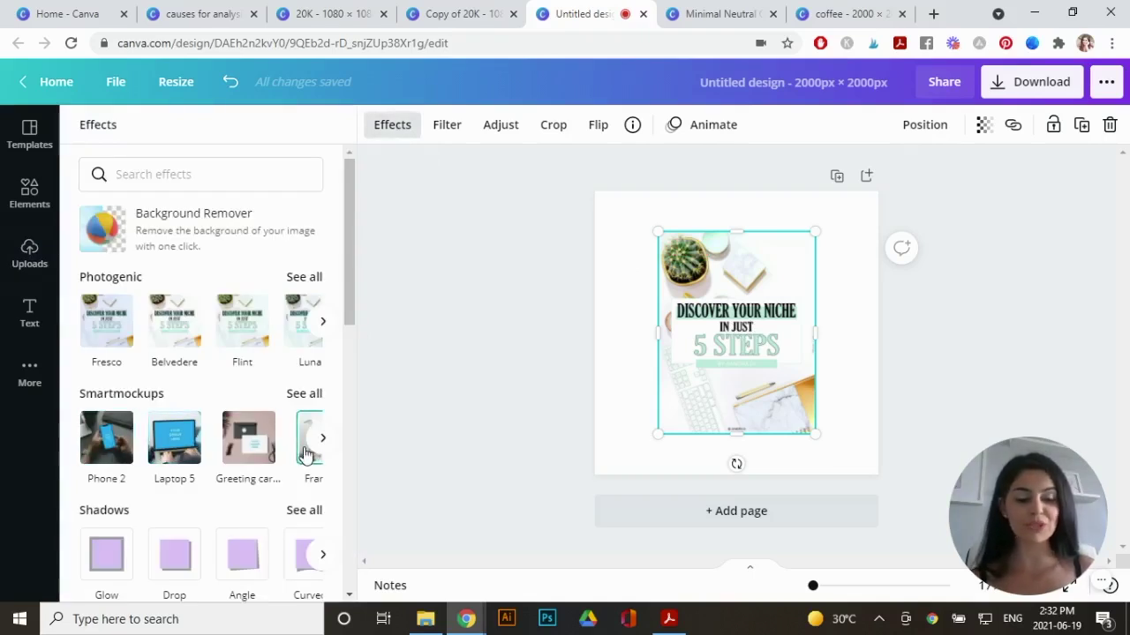
click(320, 444)
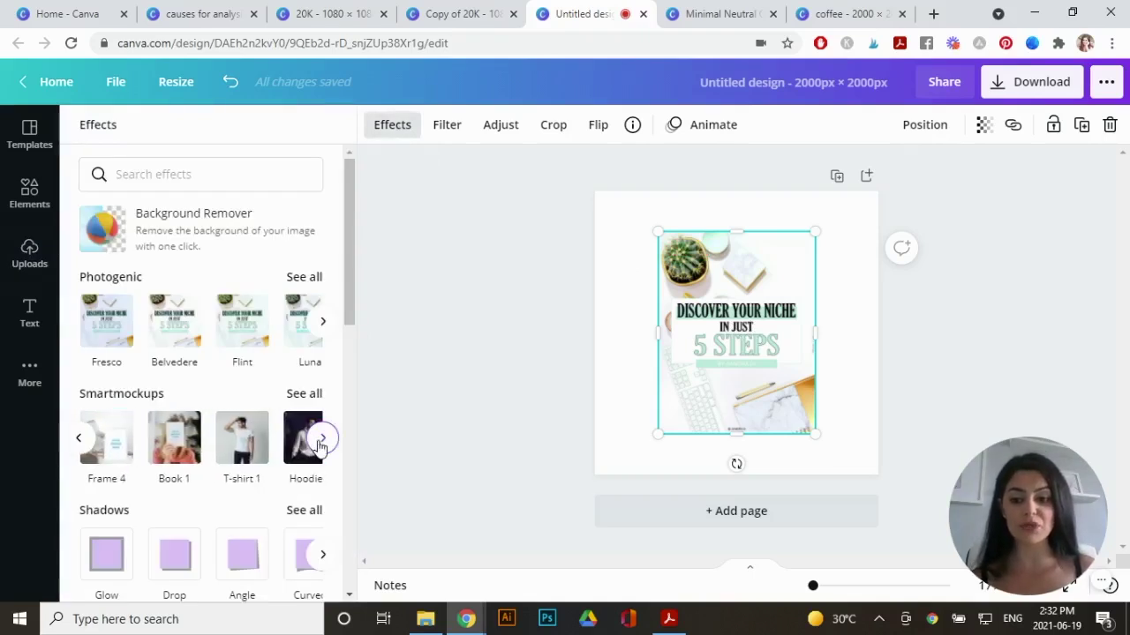
click(321, 442)
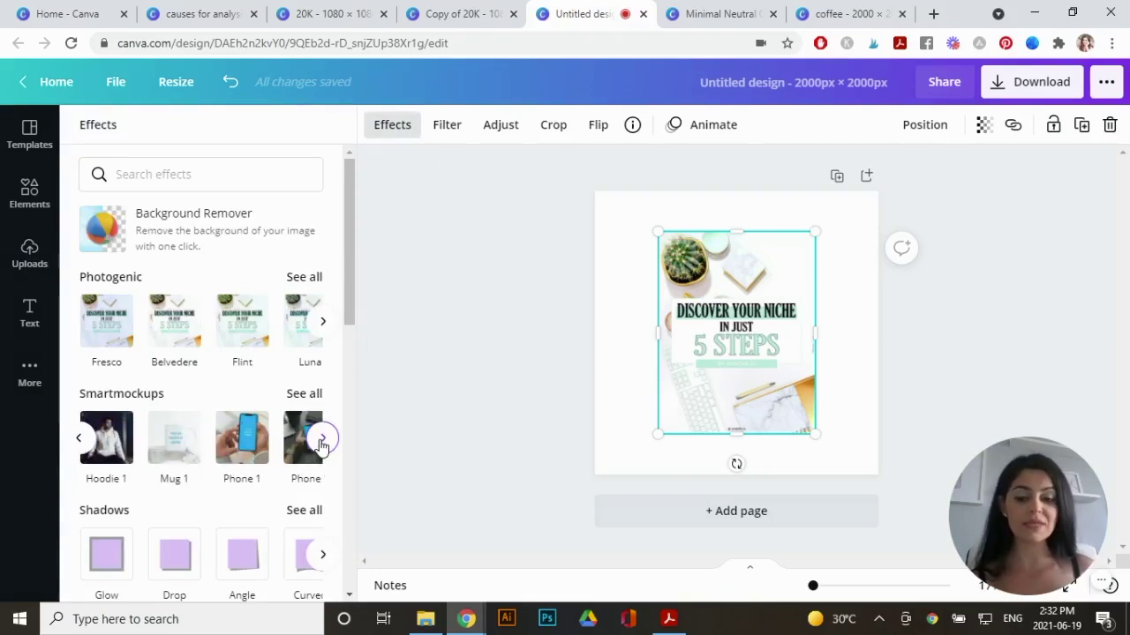
click(322, 441)
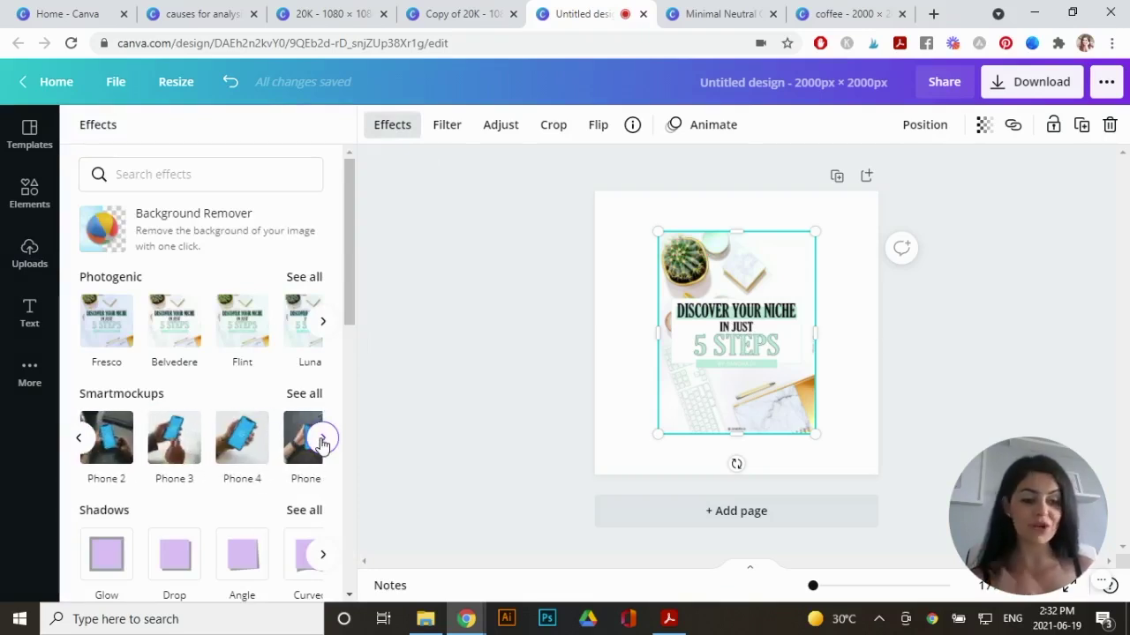
click(244, 443)
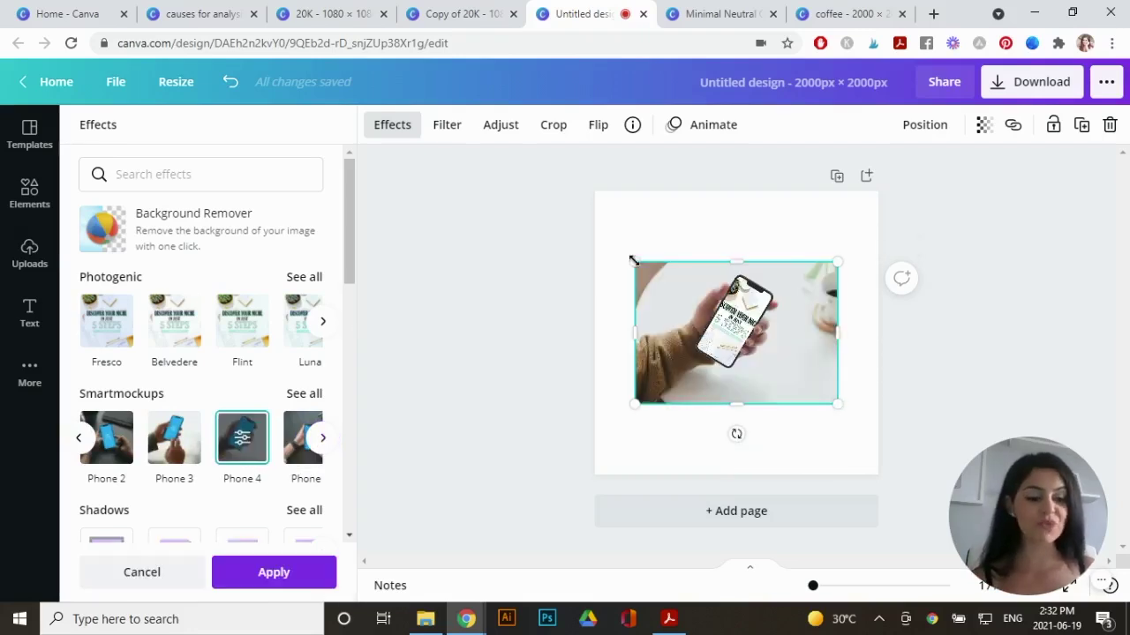
drag(634, 262, 533, 190)
drag(840, 403, 939, 474)
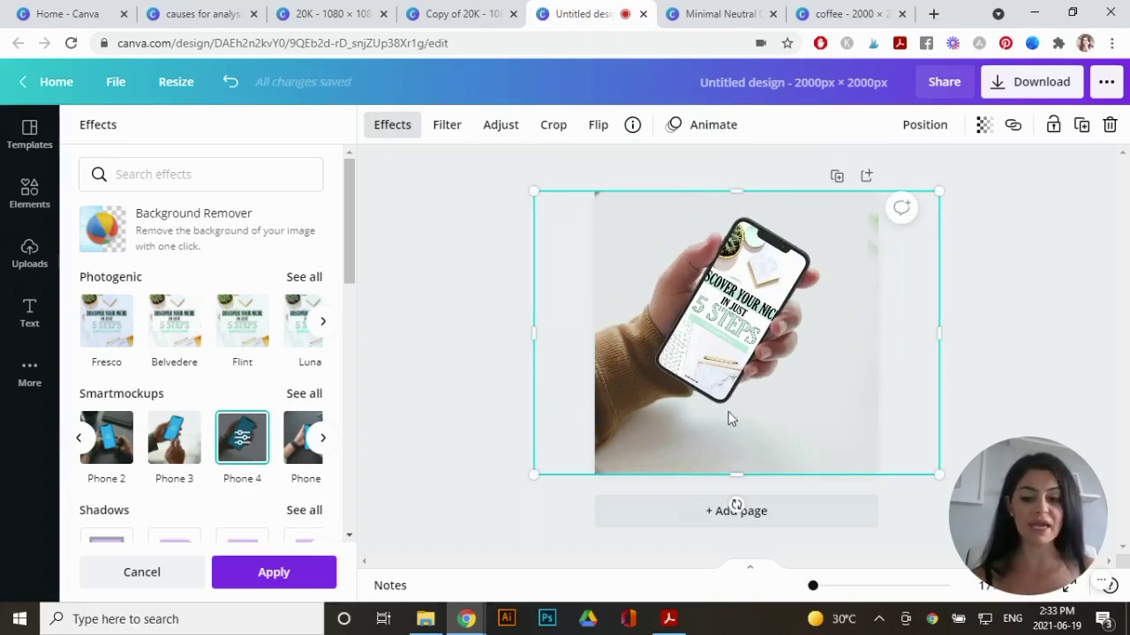
- Set the phone mockup's crop to Fit and enlarge the mockup to cover the whole page again
click(245, 443)
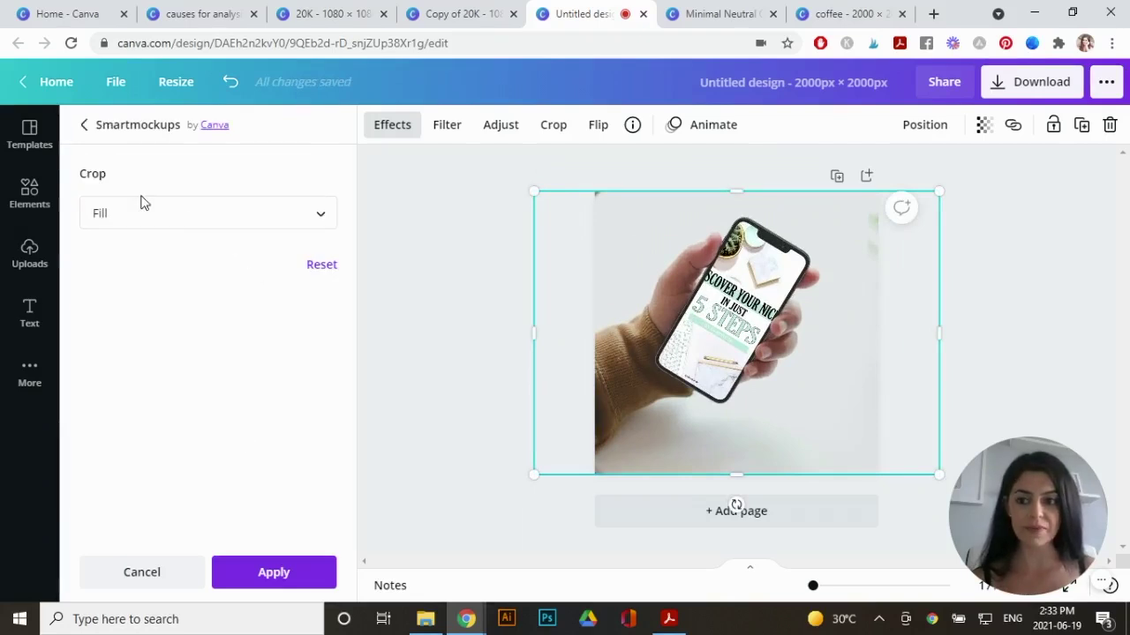
click(310, 223)
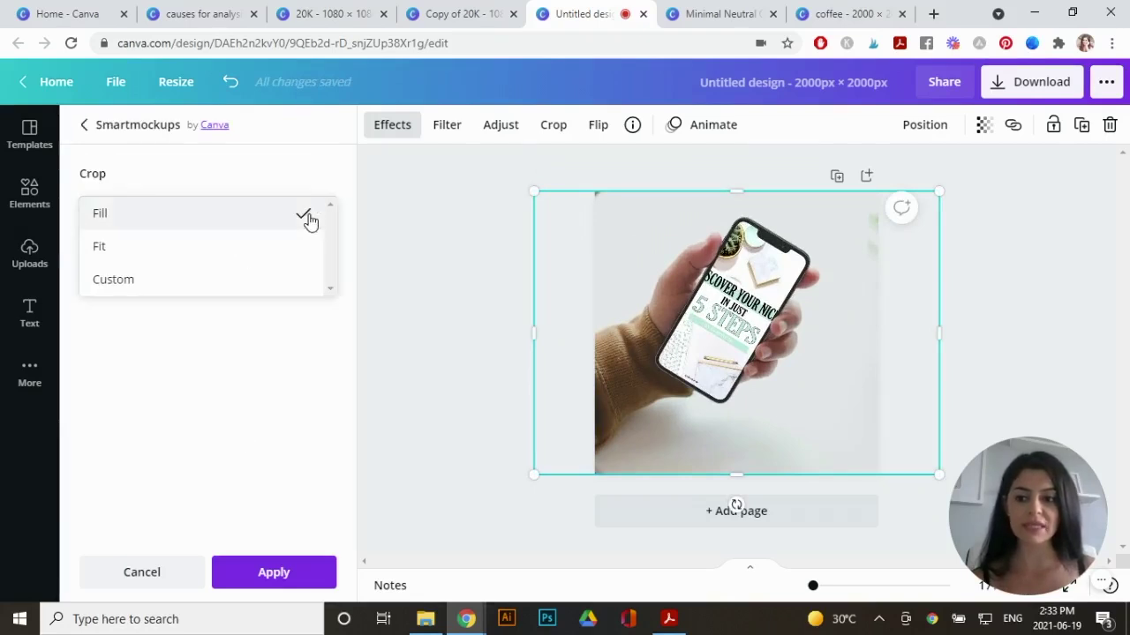
click(131, 253)
drag(883, 436, 935, 474)
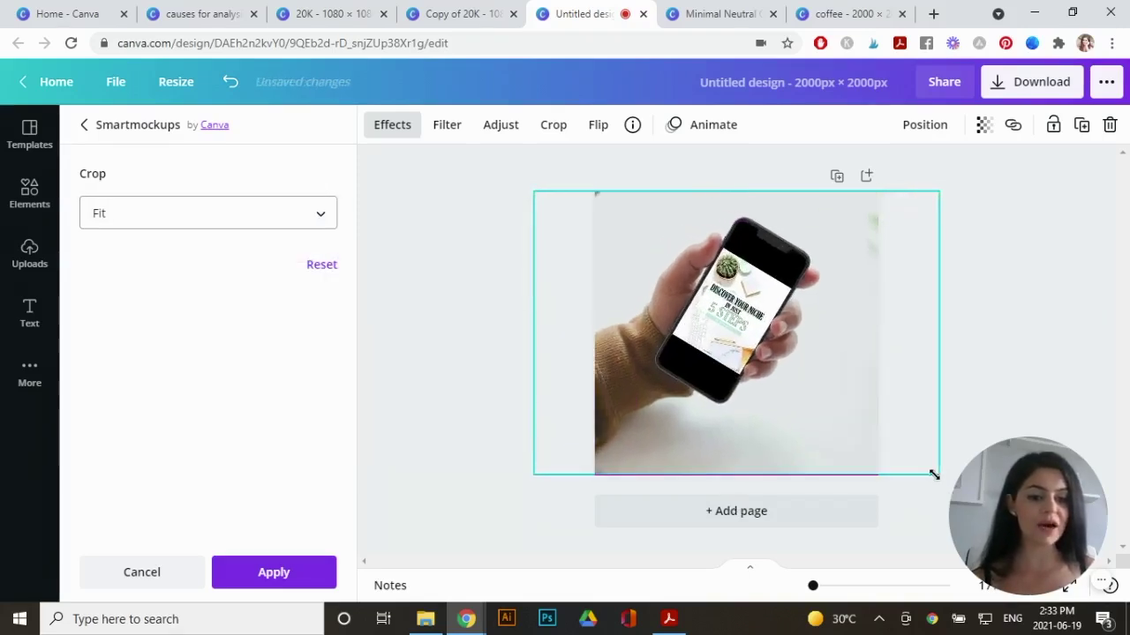